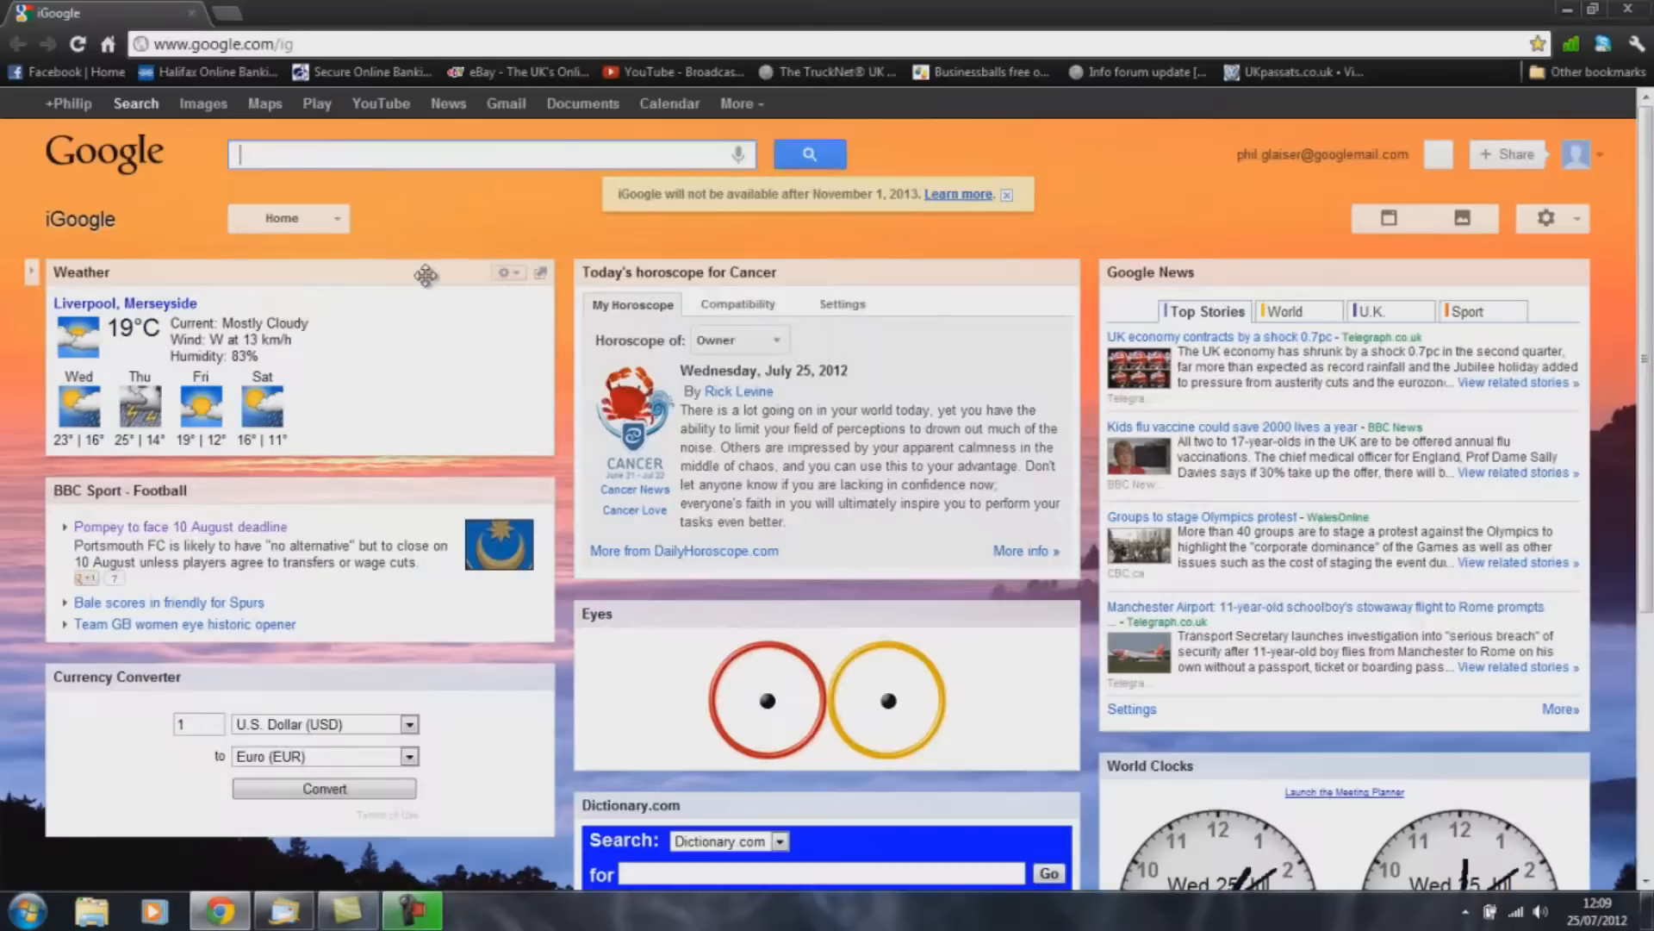
{"action": "type", "text": "ve"}
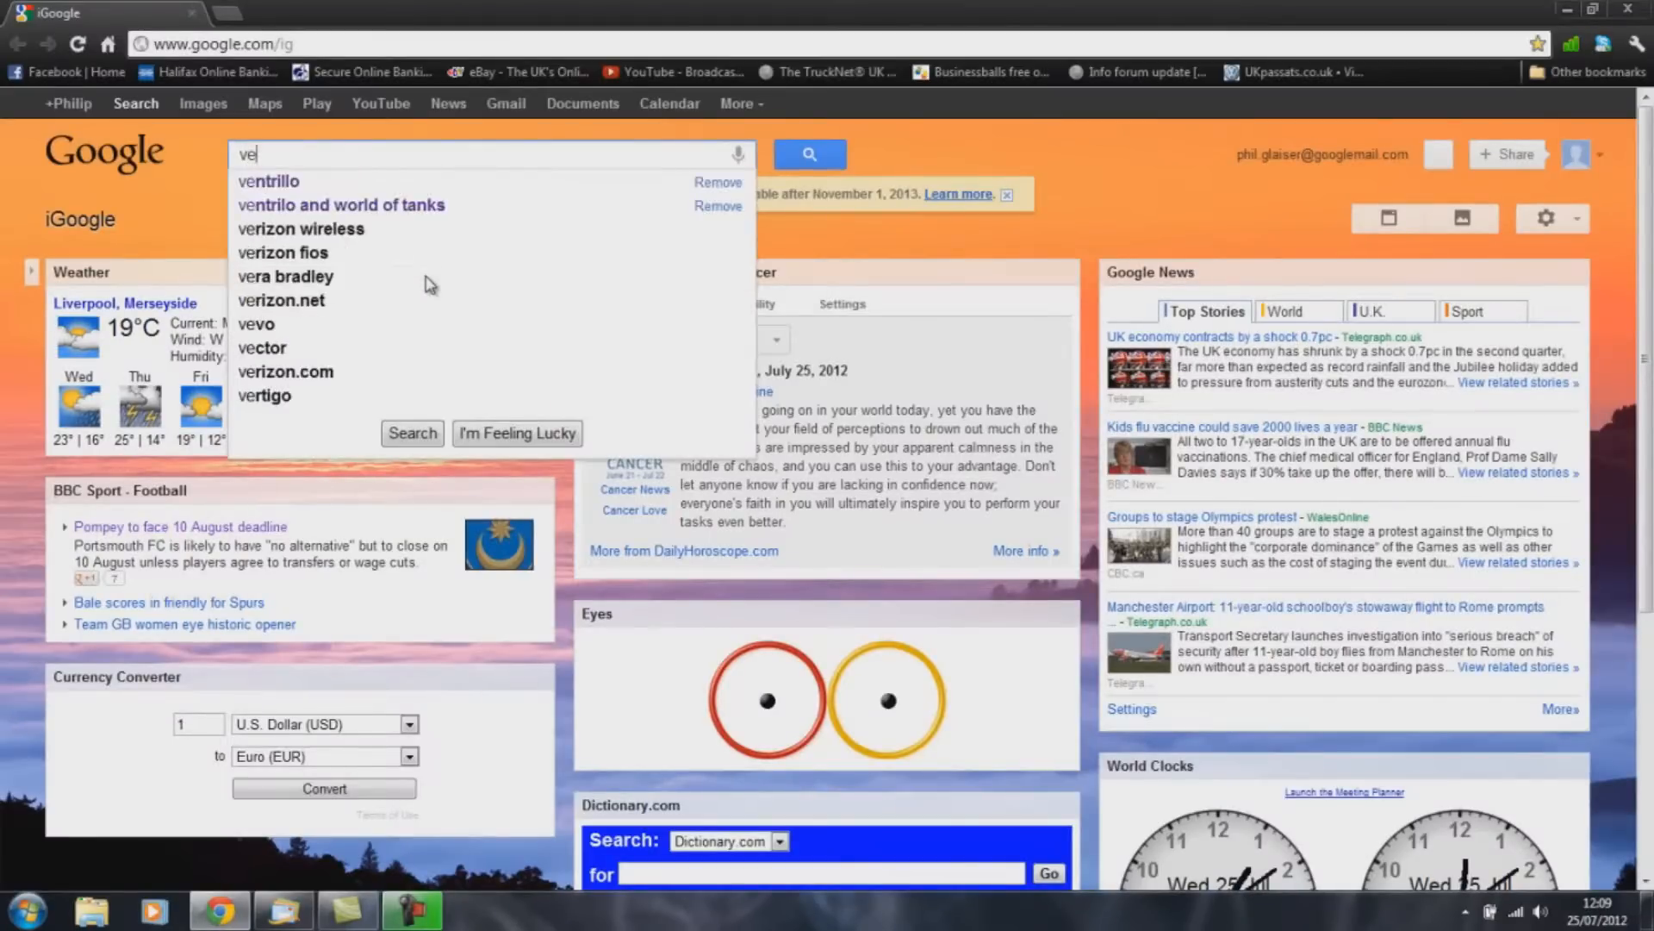
{"action": "type", "text": "ntrillo"}
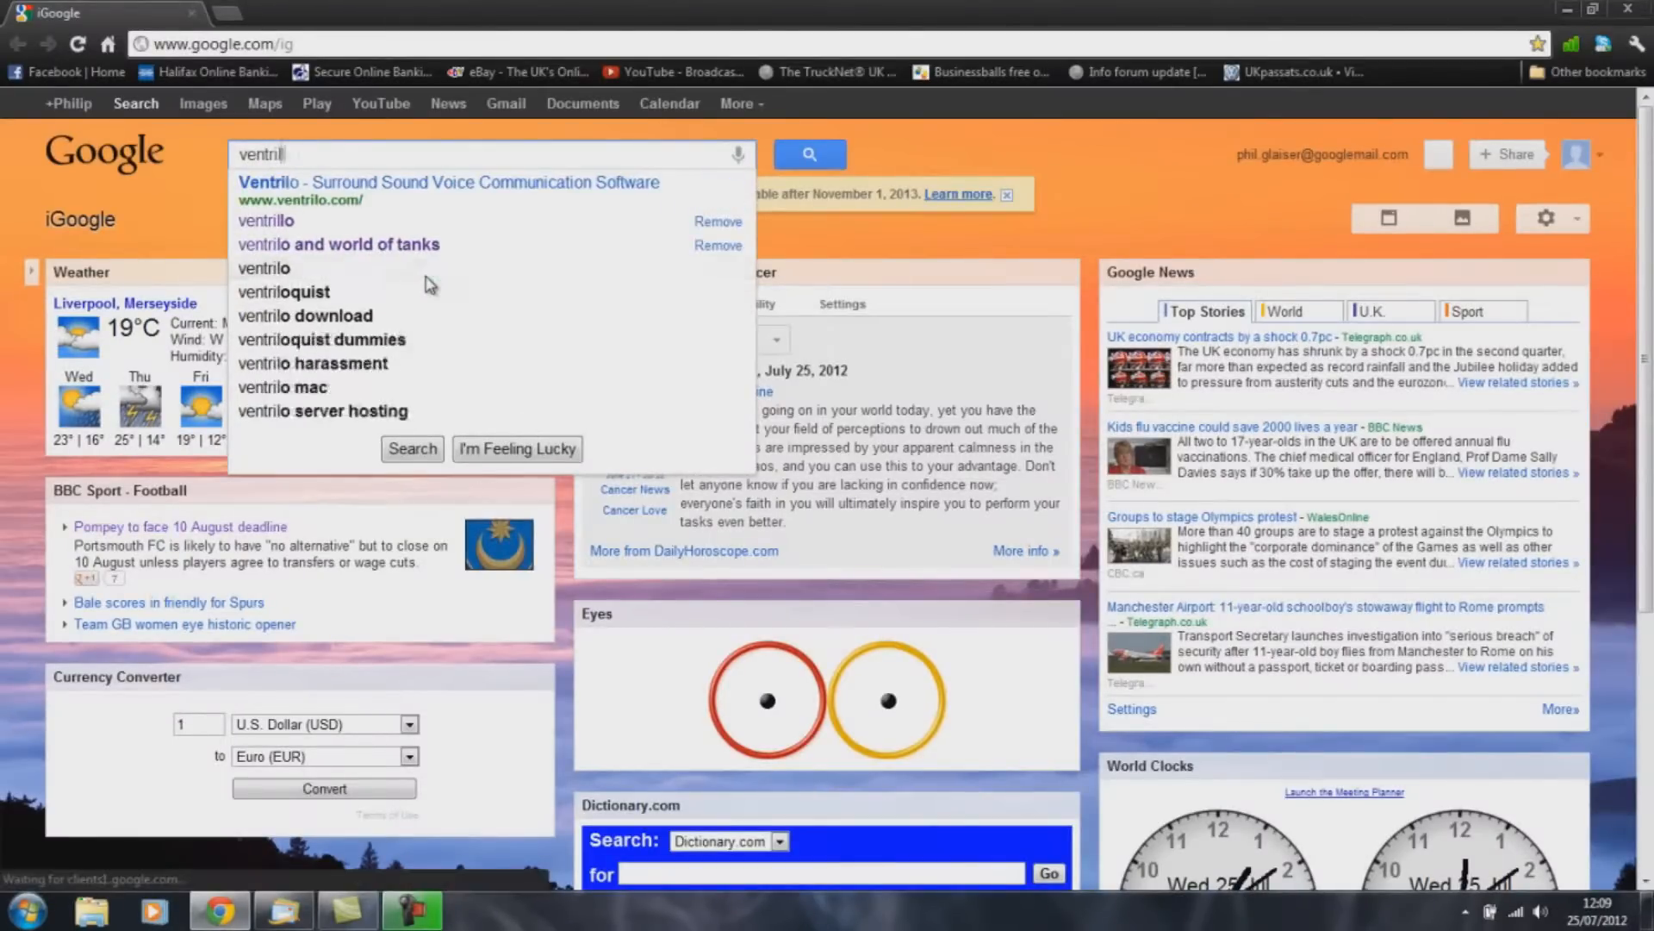
{"action": "left_click", "coordinate": [331, 50]}
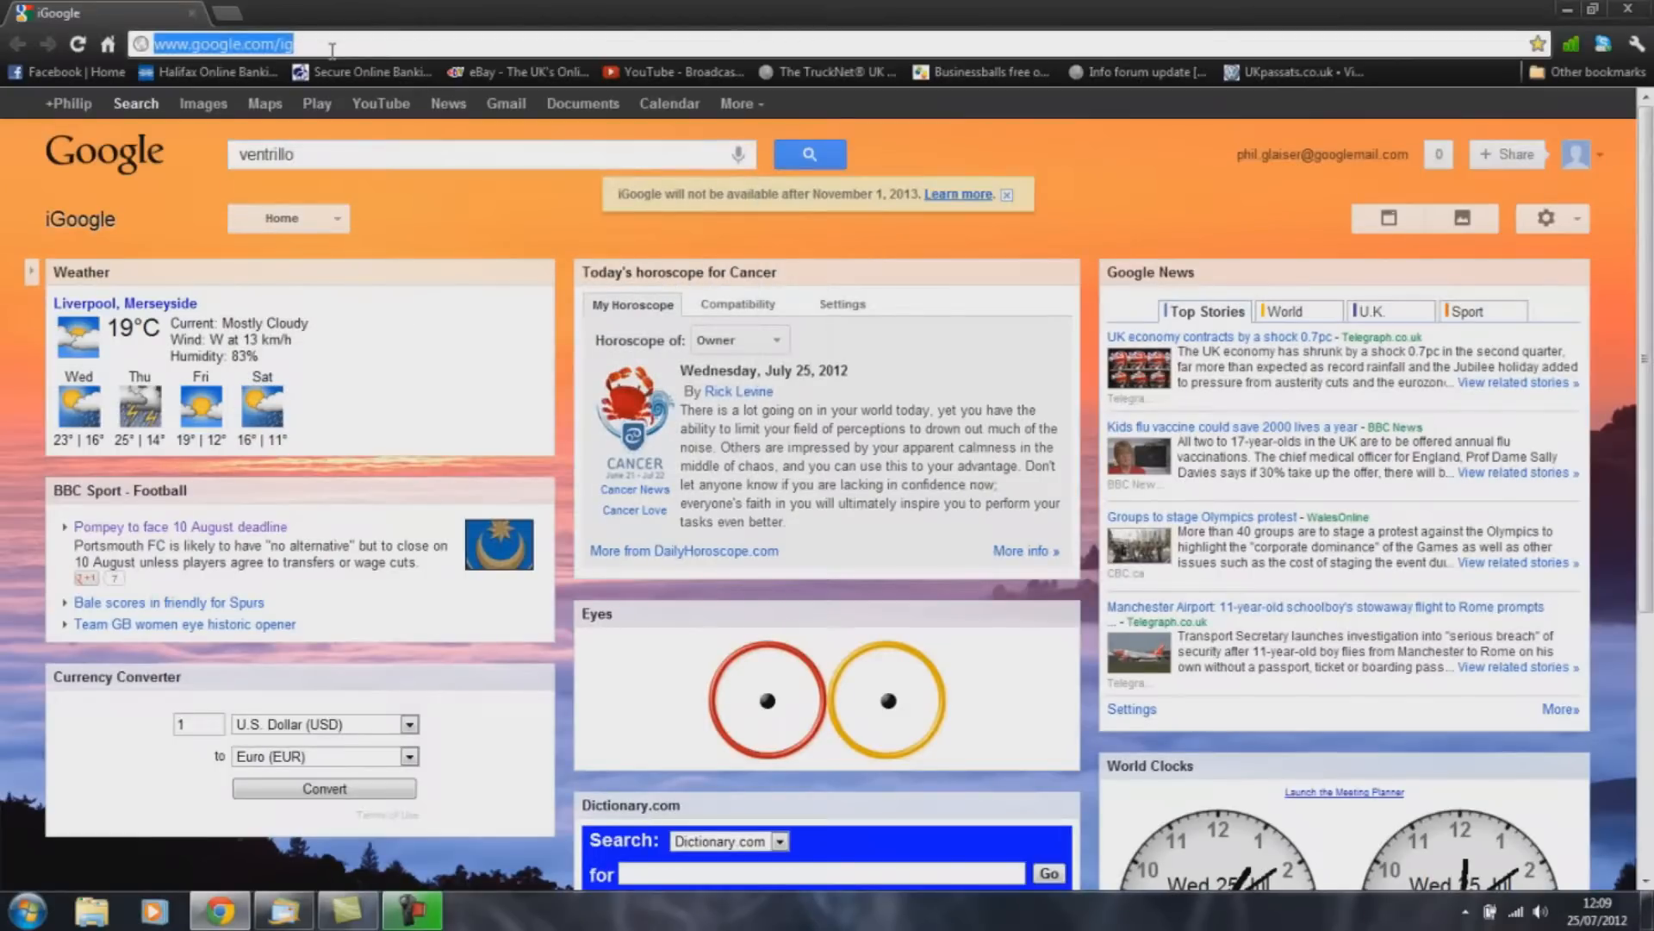
{"action": "type", "text": "ventrillo"}
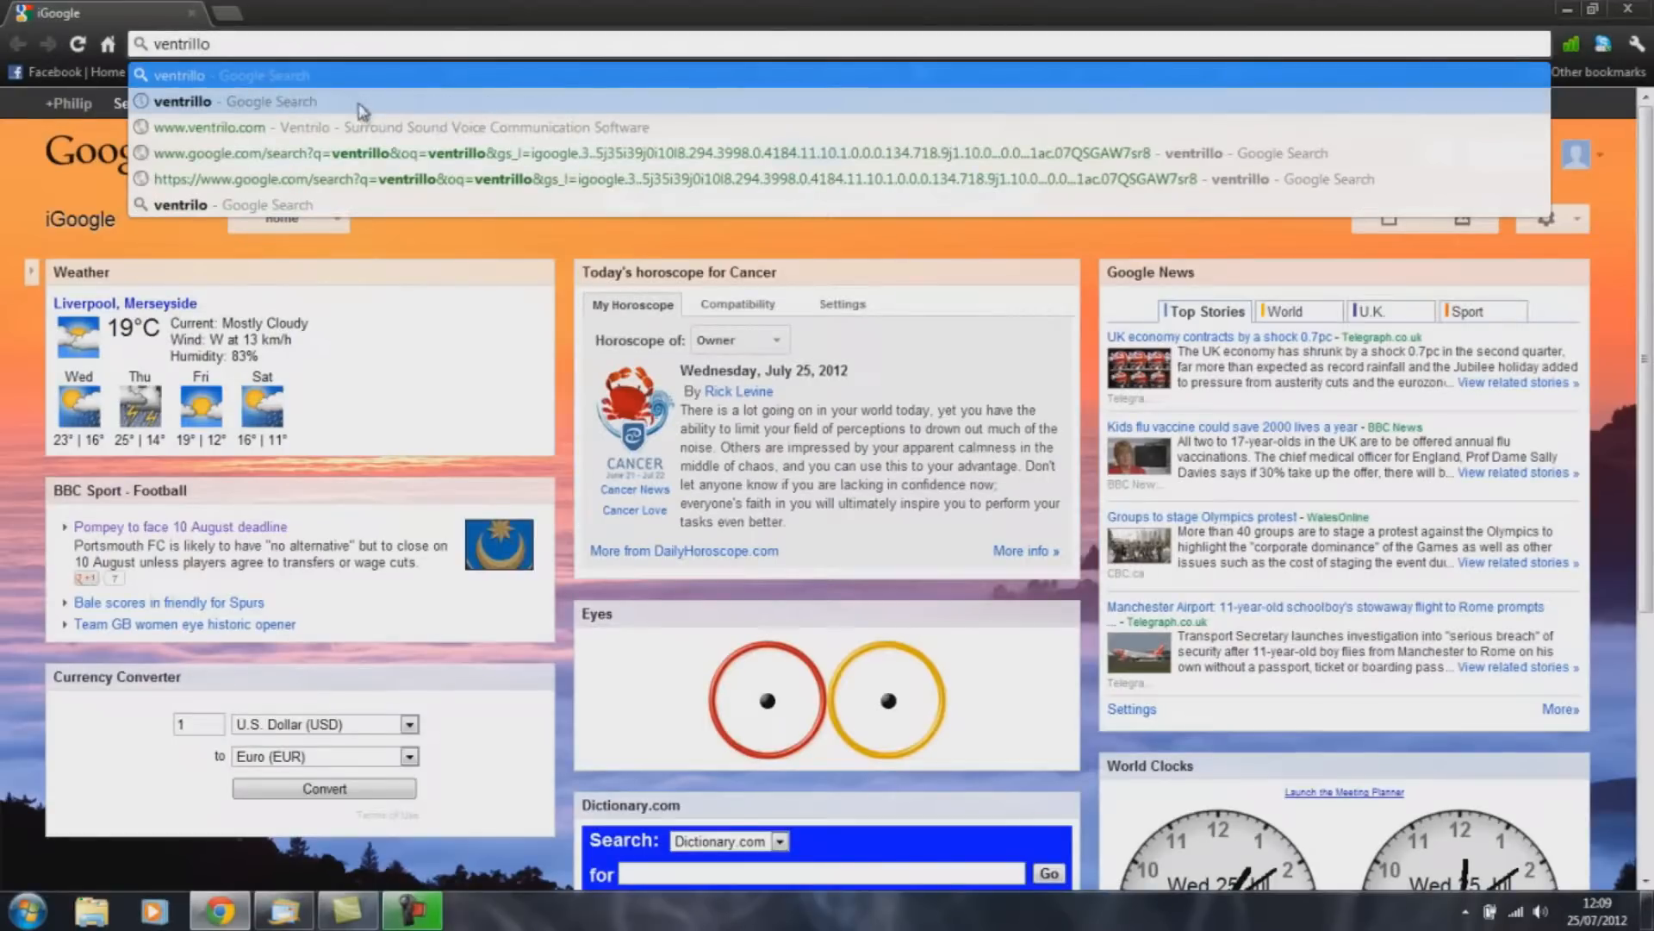
{"action": "type", "text": ".com"}
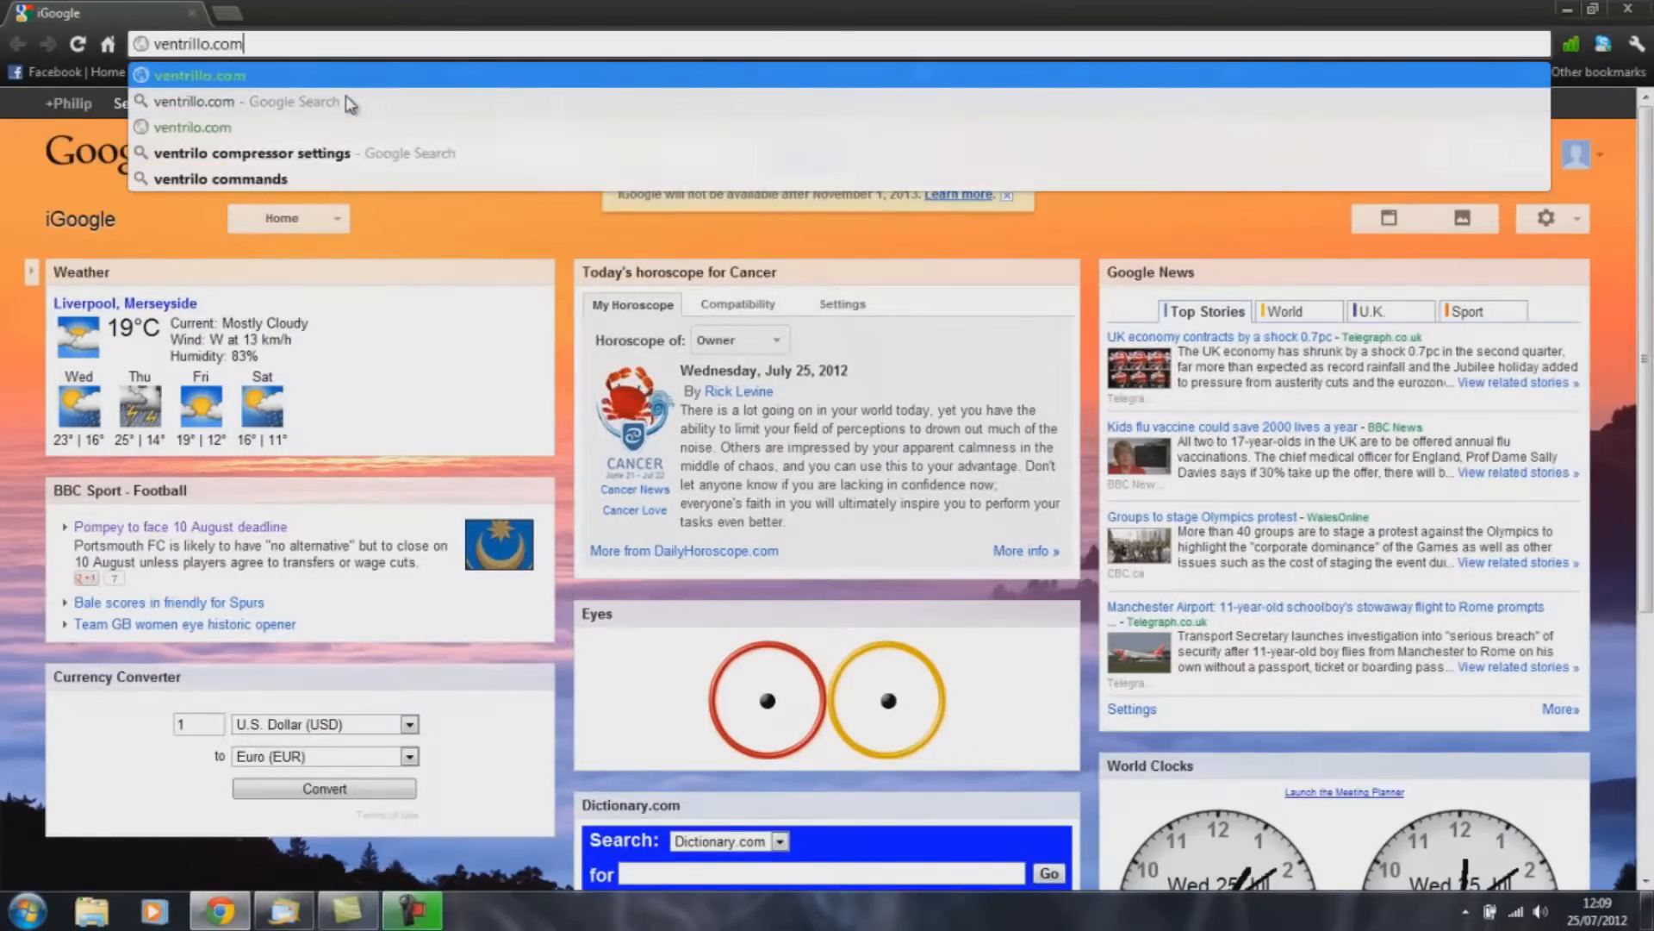
{"action": "key", "text": "Return"}
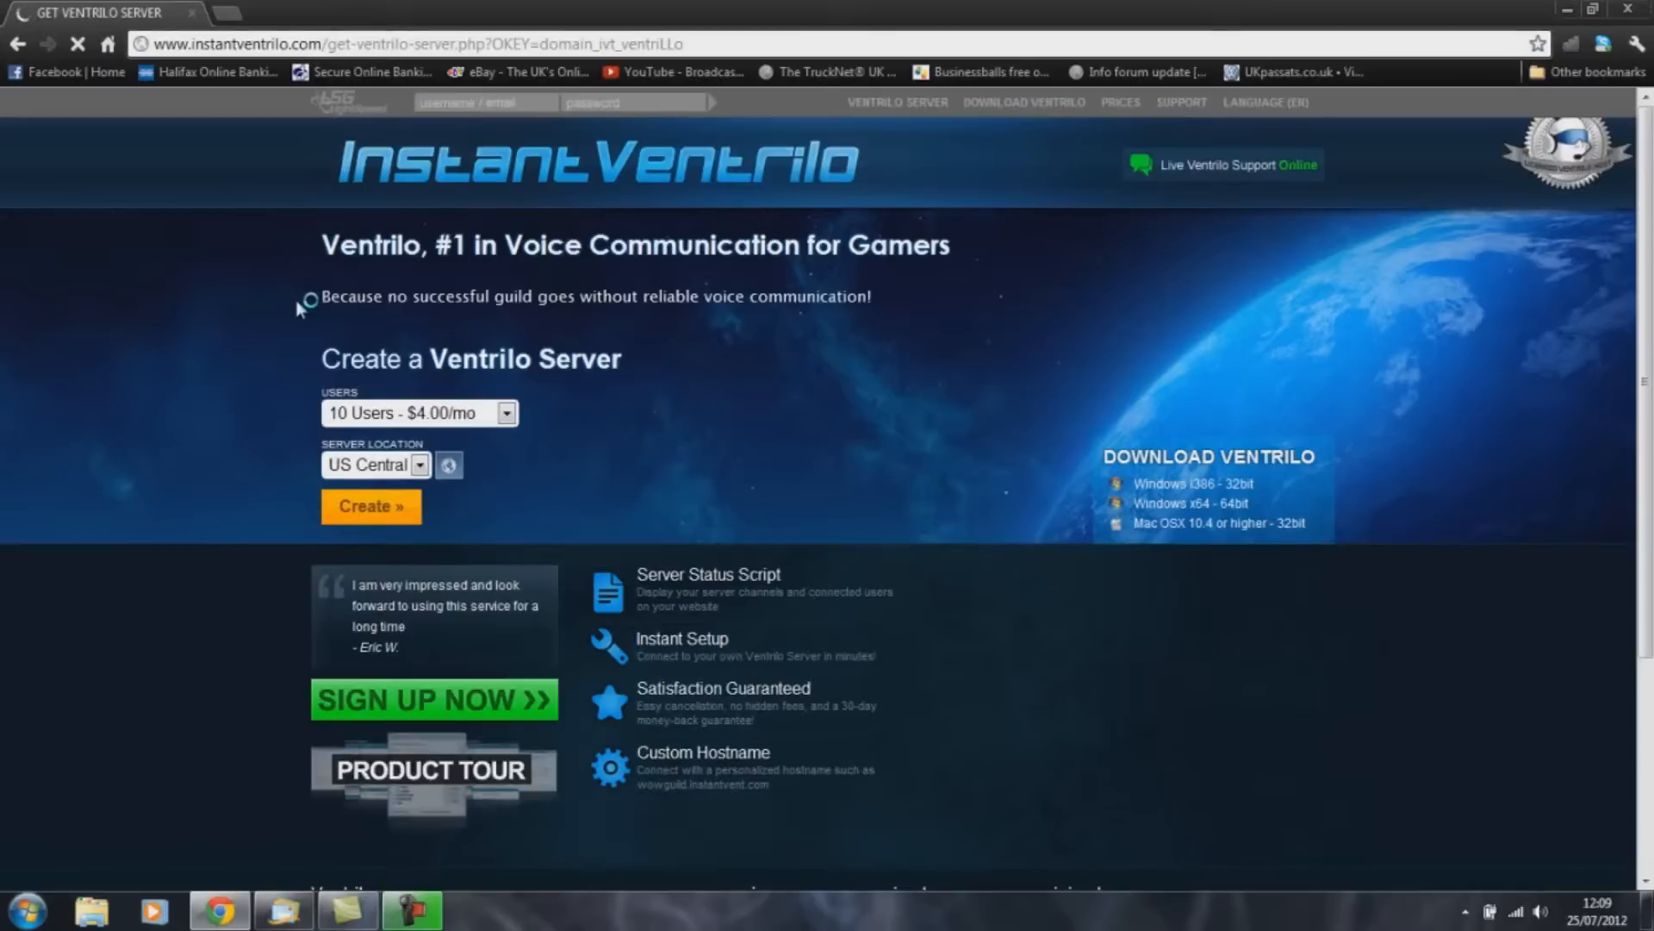
{"action": "left_click", "coordinate": [18, 44]}
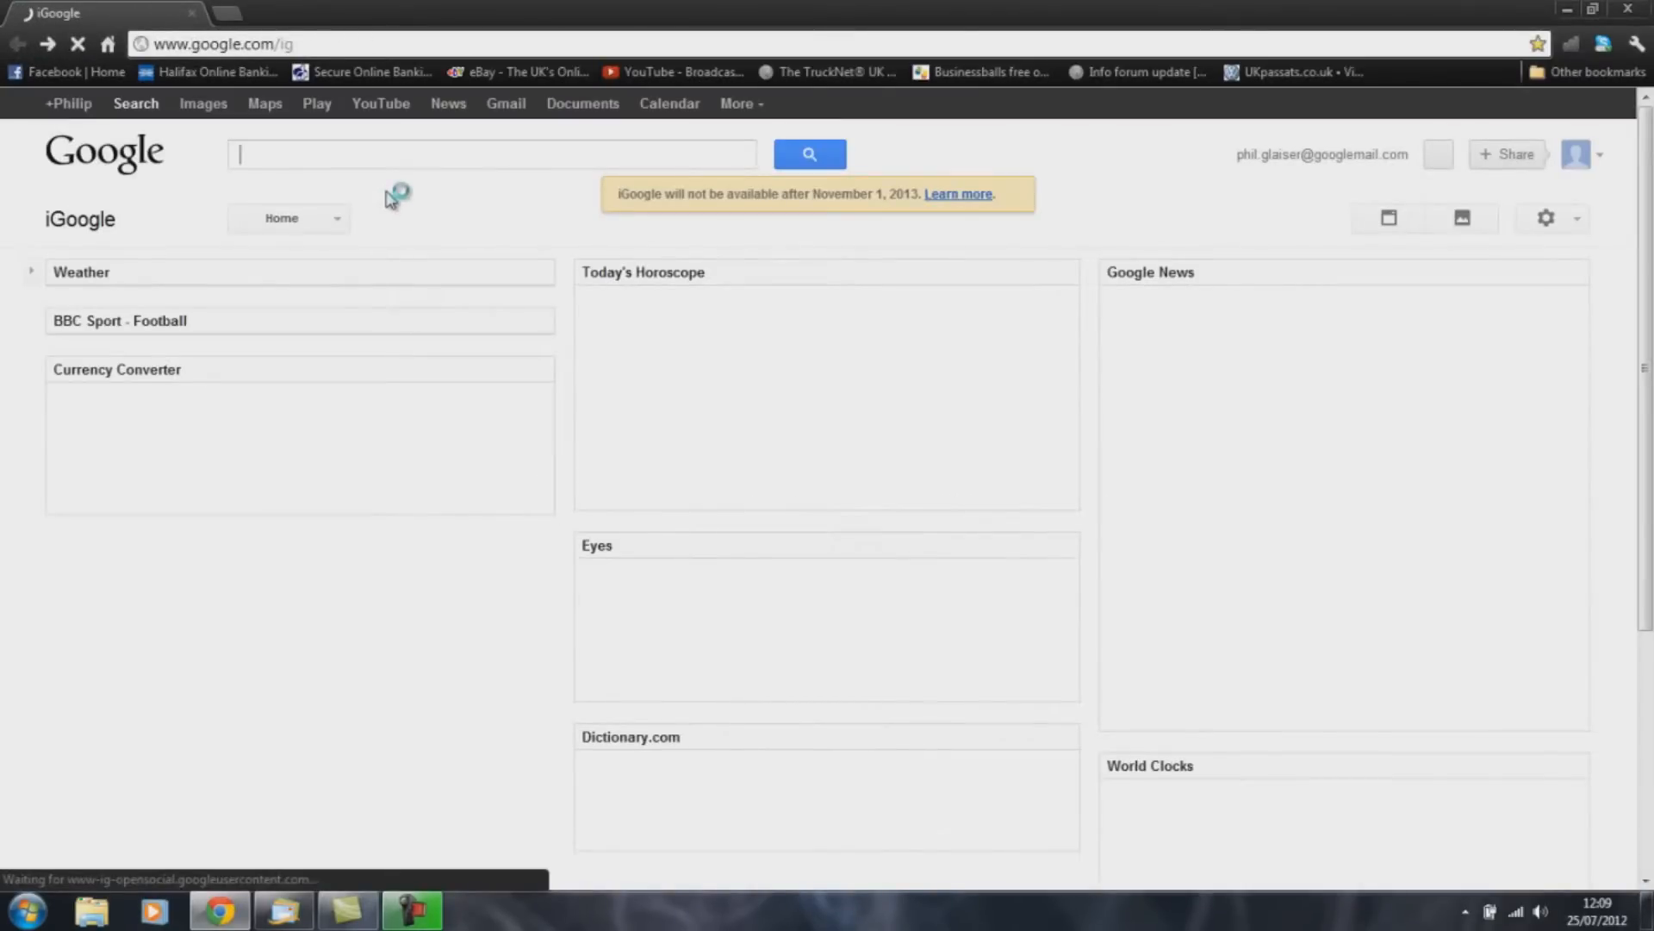
Search Google for ventrillo and open the official Ventrilo website from the results.
{"action": "type", "text": "vntr"}
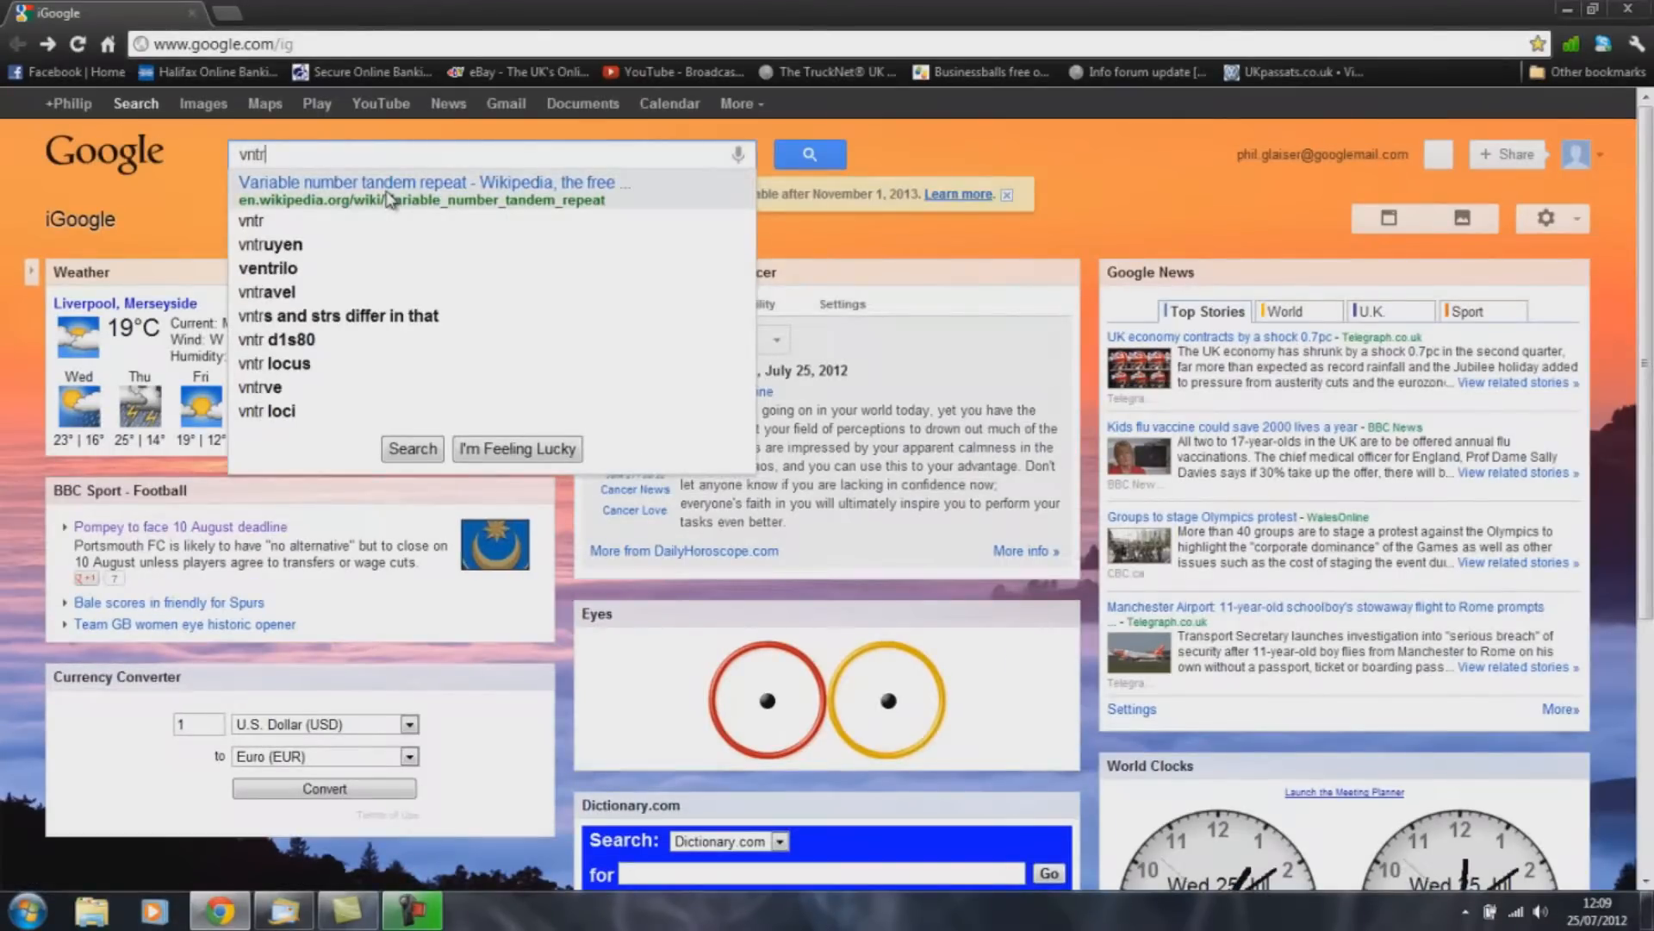
{"action": "key", "text": "BackSpace"}
{"action": "key", "text": "BackSpace"}
{"action": "key", "text": "BackSpace"}
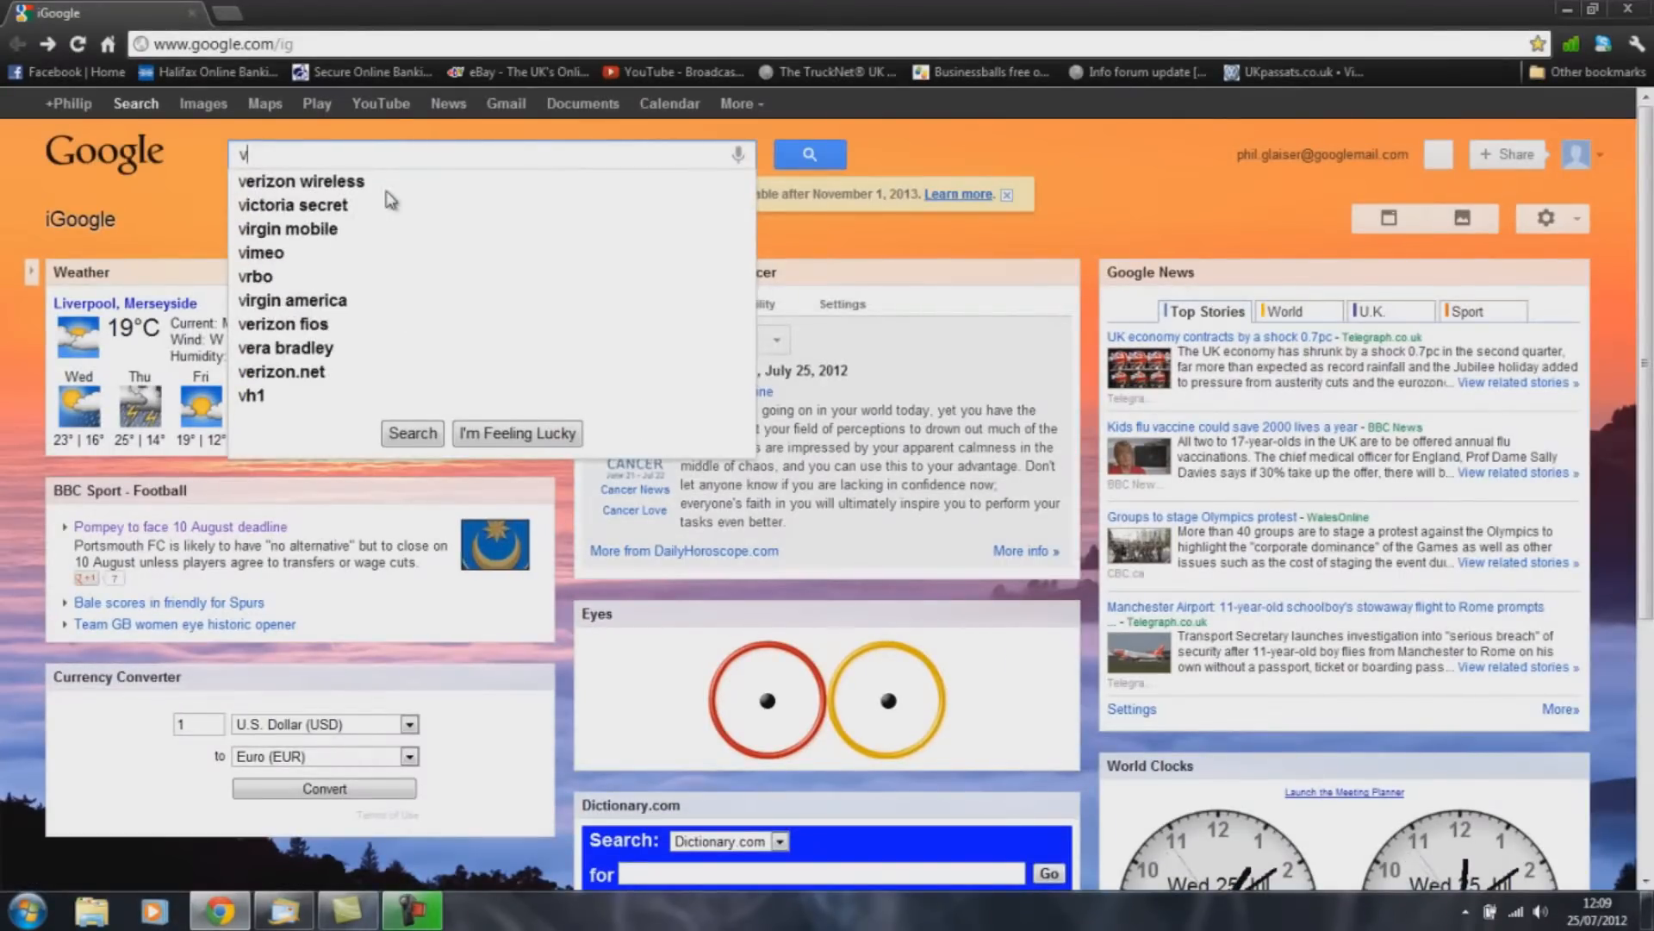
{"action": "type", "text": "ent"}
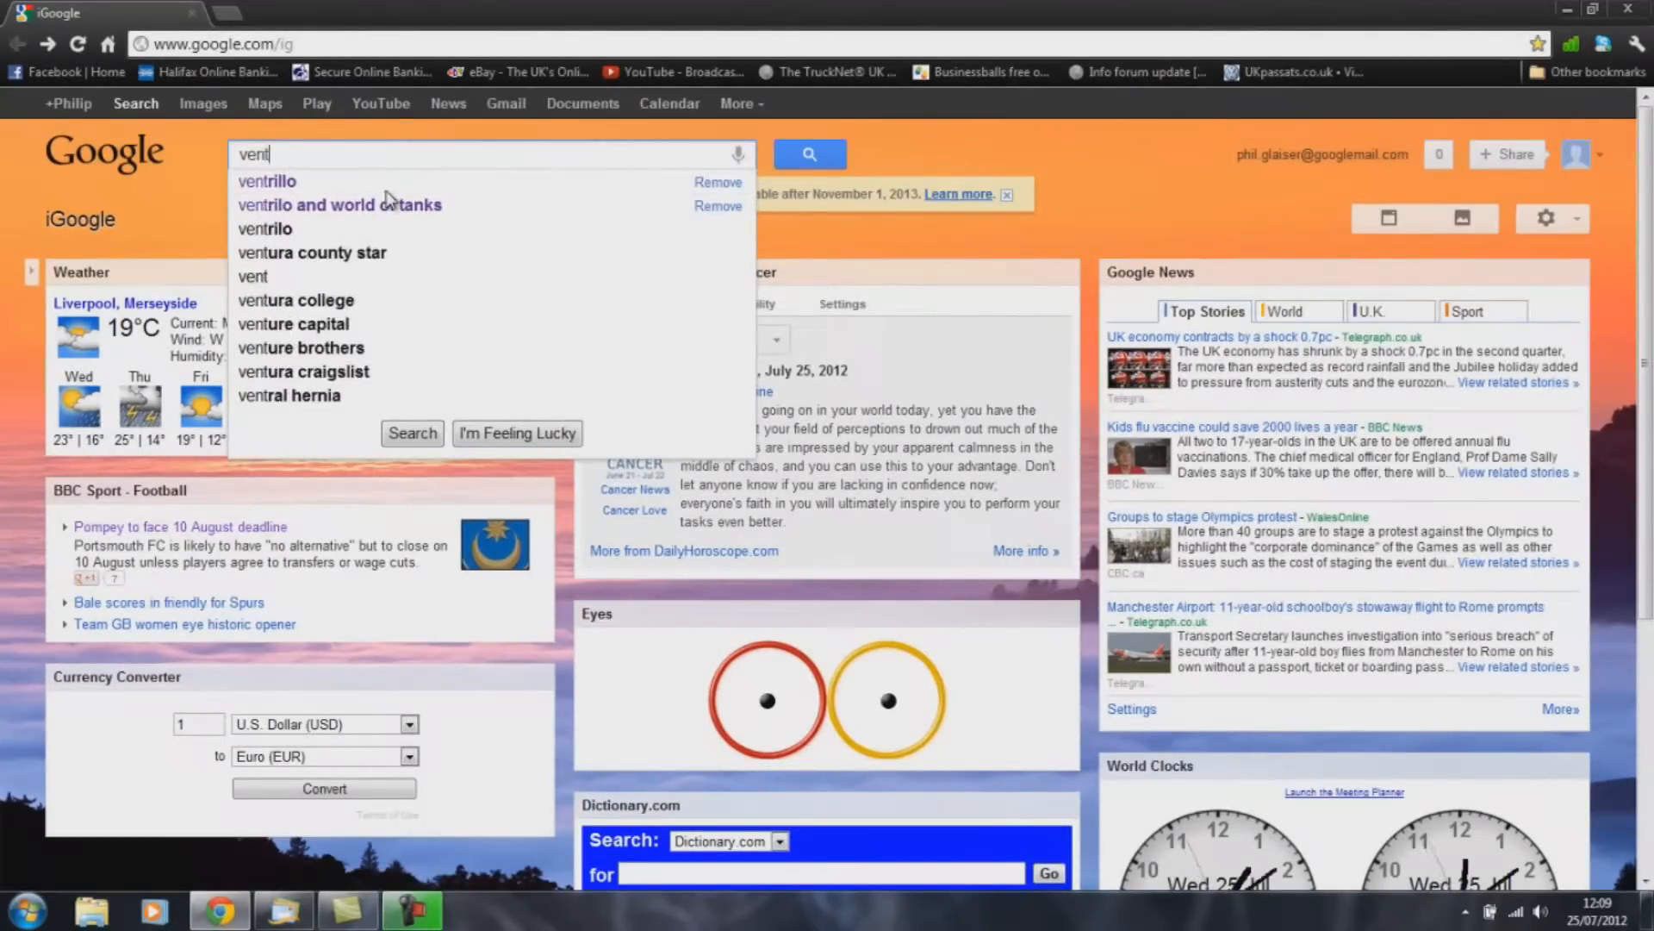
{"action": "left_click", "coordinate": [387, 191]}
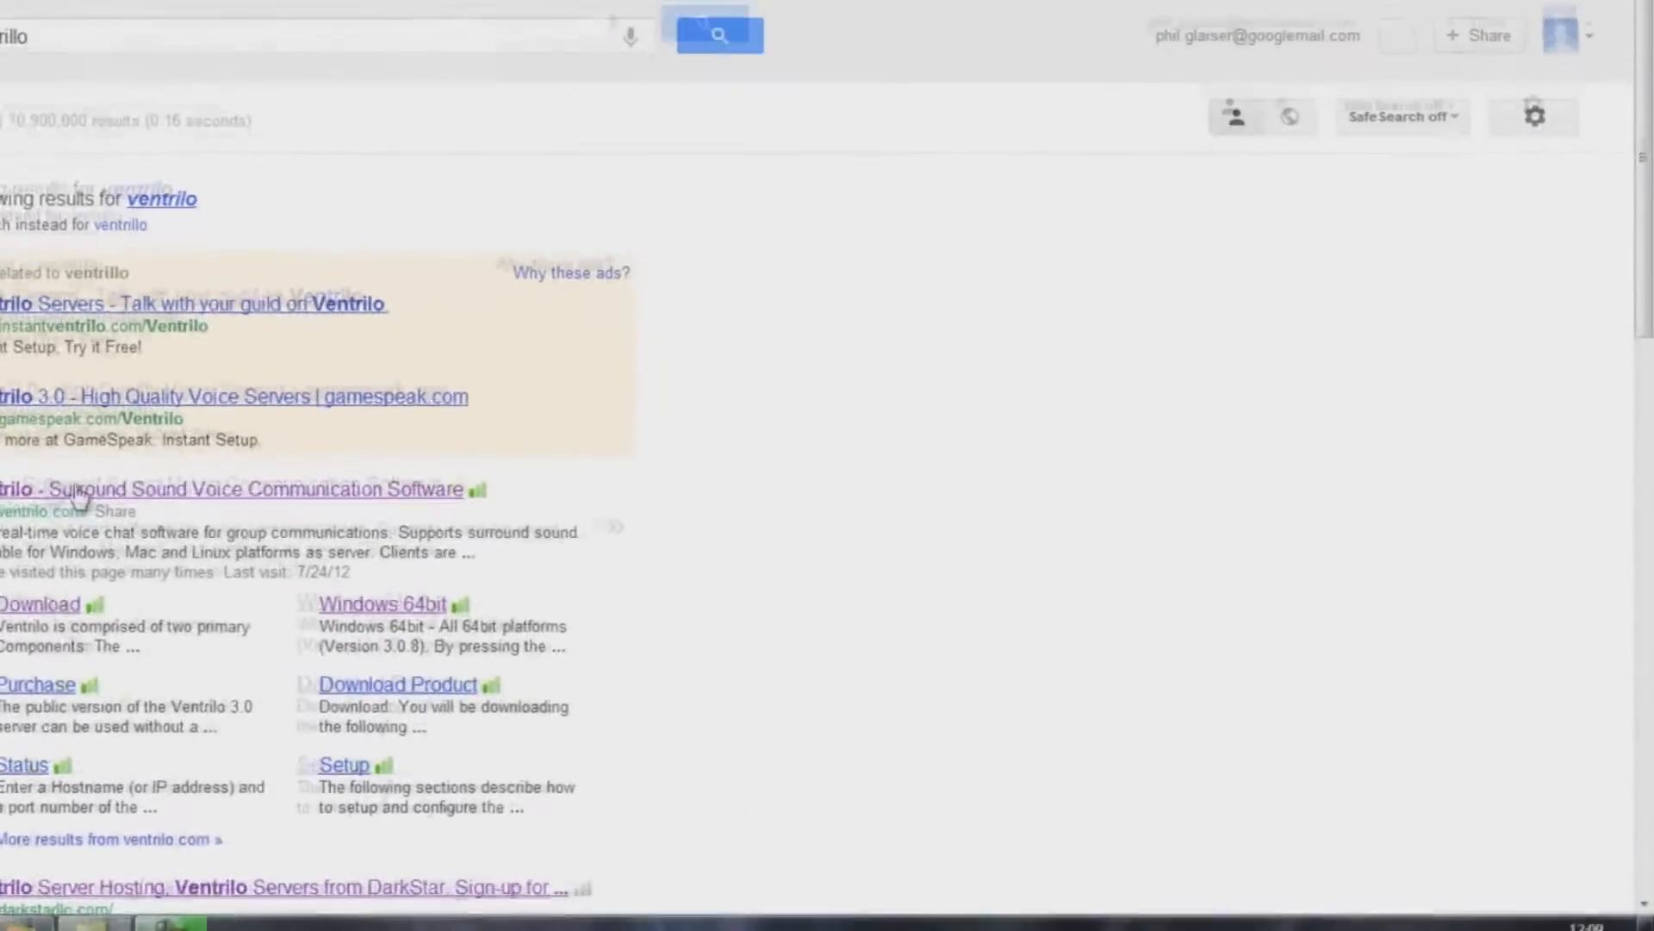
{"action": "left_click", "coordinate": [78, 497]}
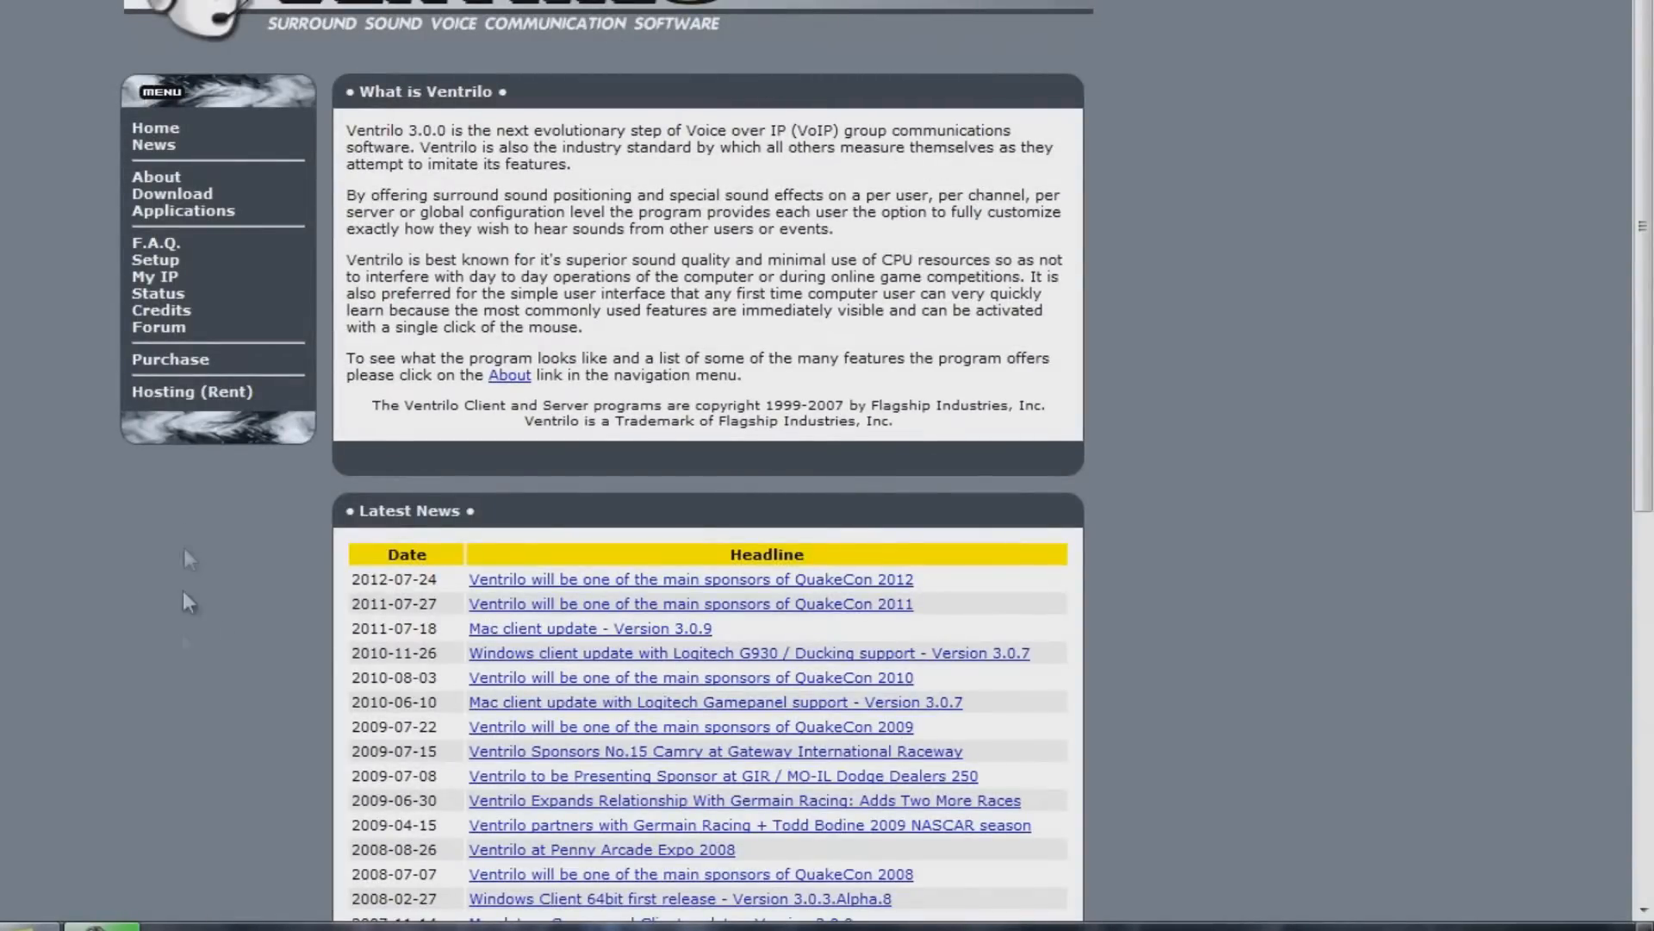
Download the Ventrilo client for Windows 64bit from the site's download page, agreeing to the legal terms.
{"action": "left_click", "coordinate": [199, 203]}
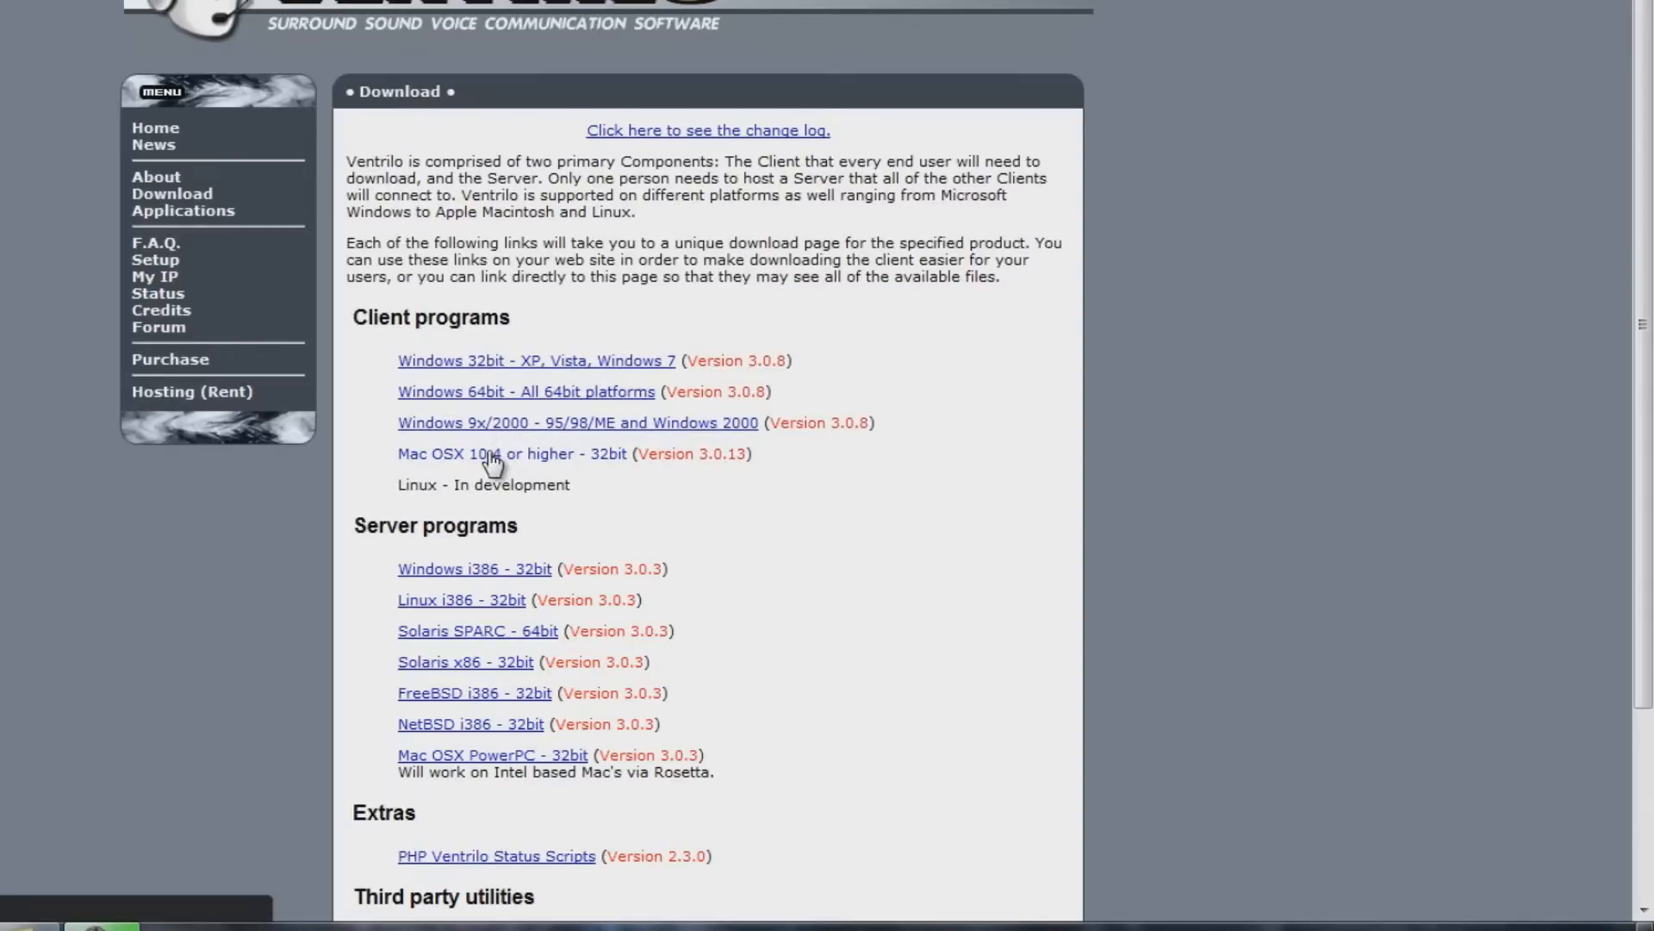
{"action": "left_click", "coordinate": [497, 395]}
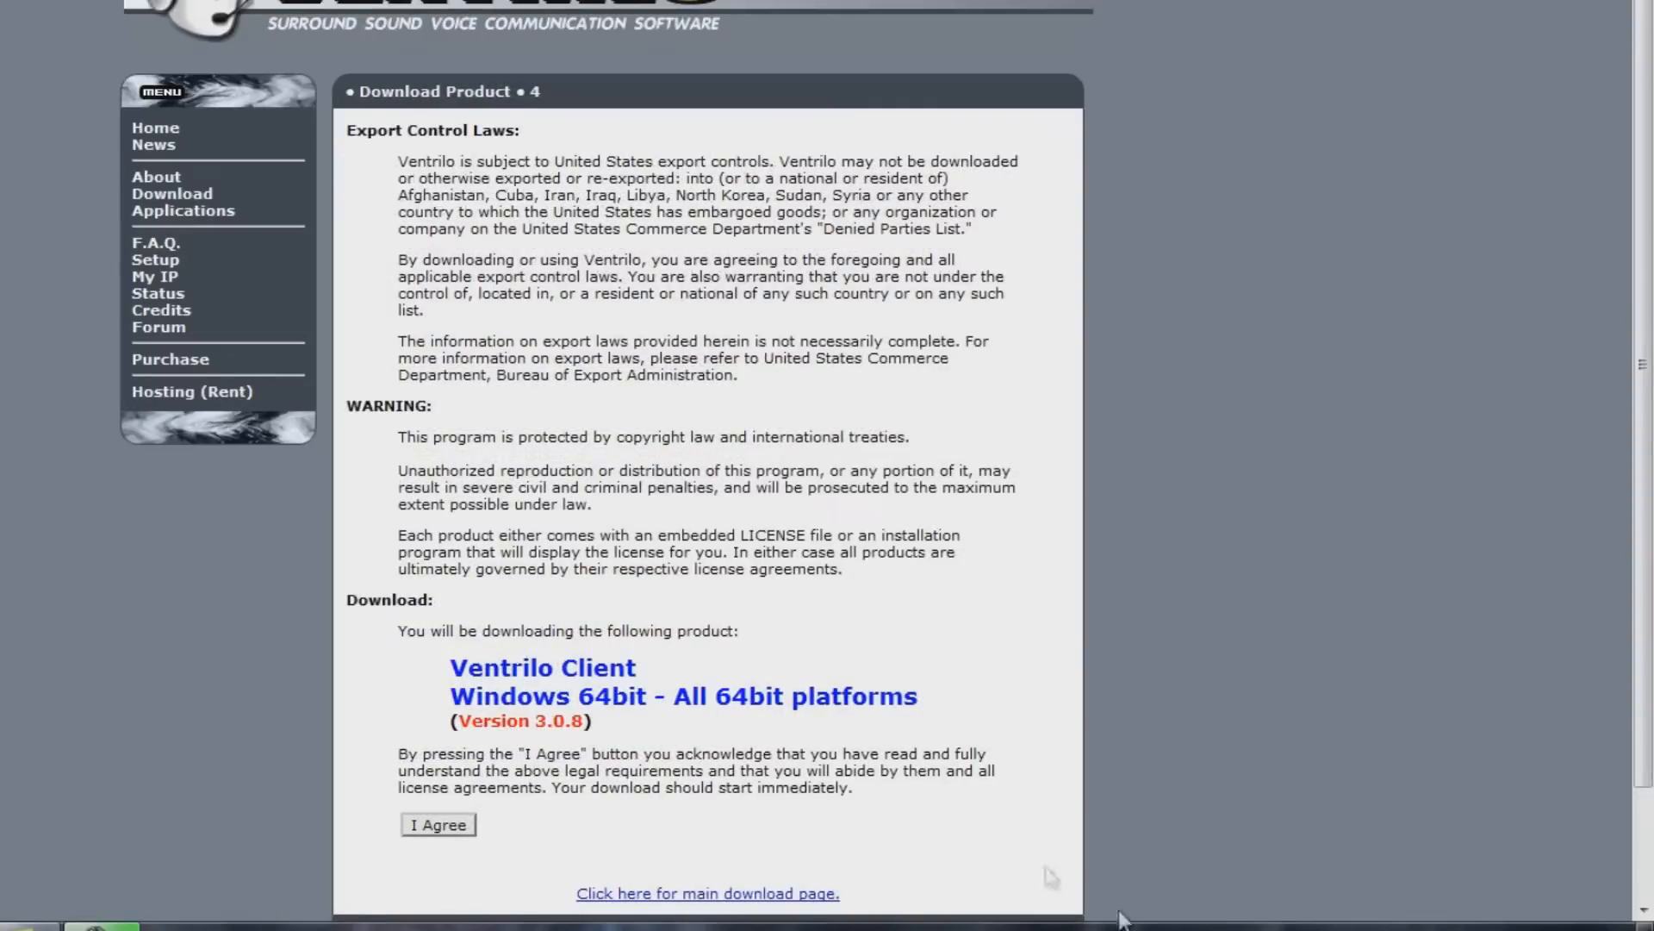
{"action": "left_click", "coordinate": [425, 832]}
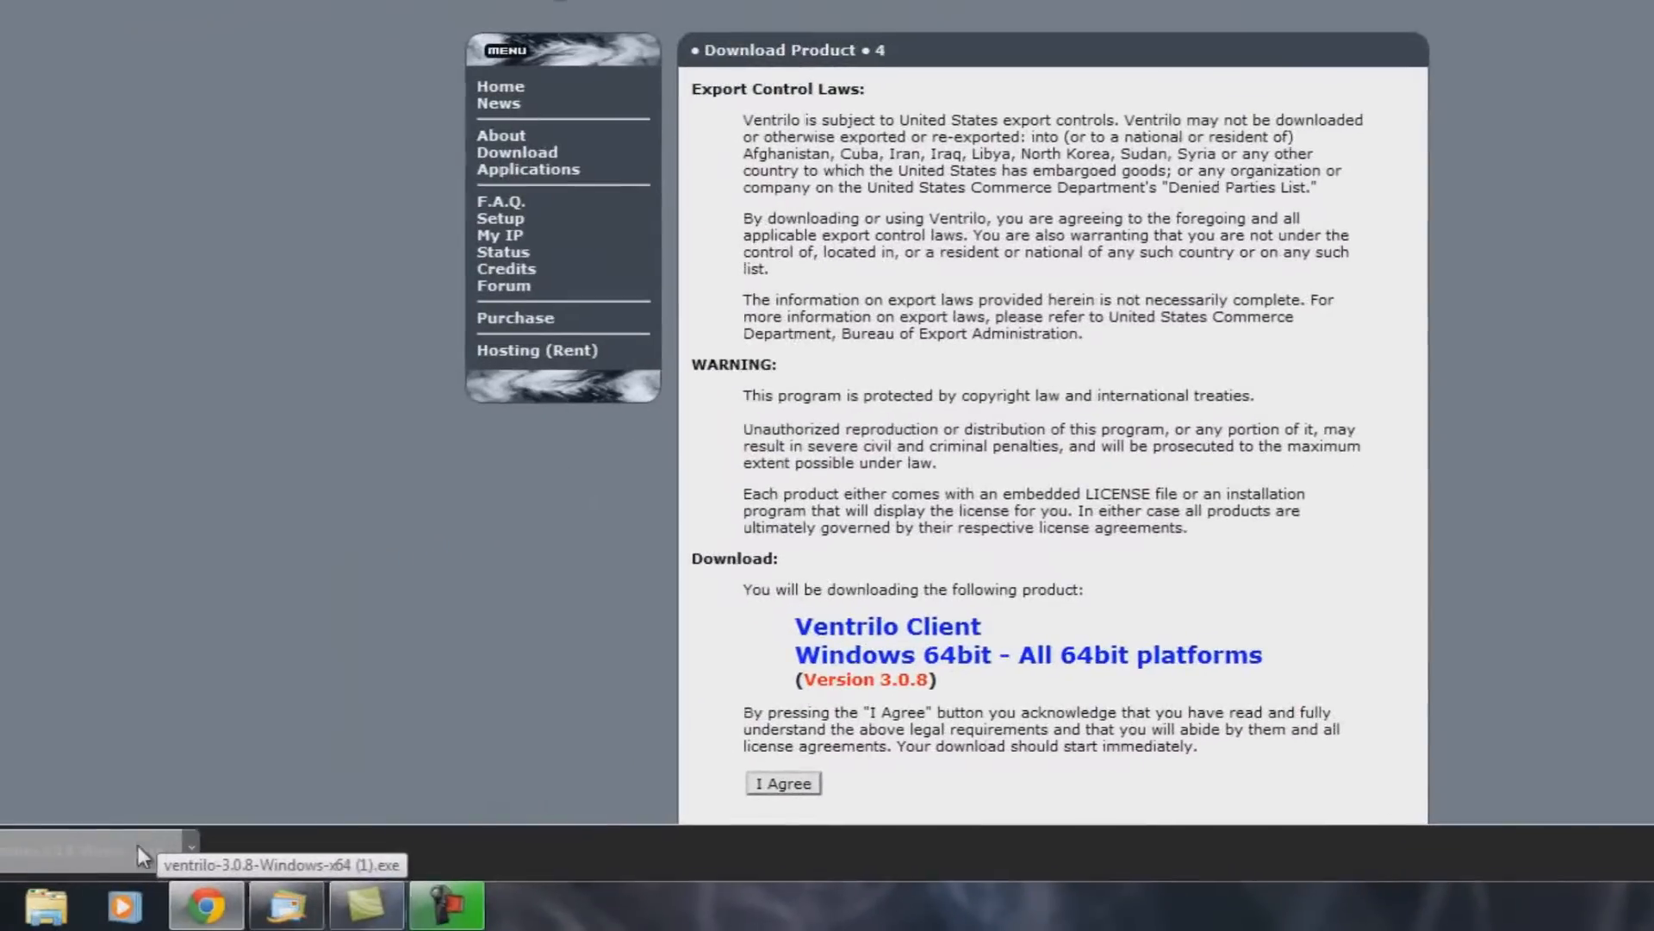
Run the downloaded Ventrilo installer, accept the licence and start the installation in the default destination folder.
{"action": "left_click", "coordinate": [136, 848]}
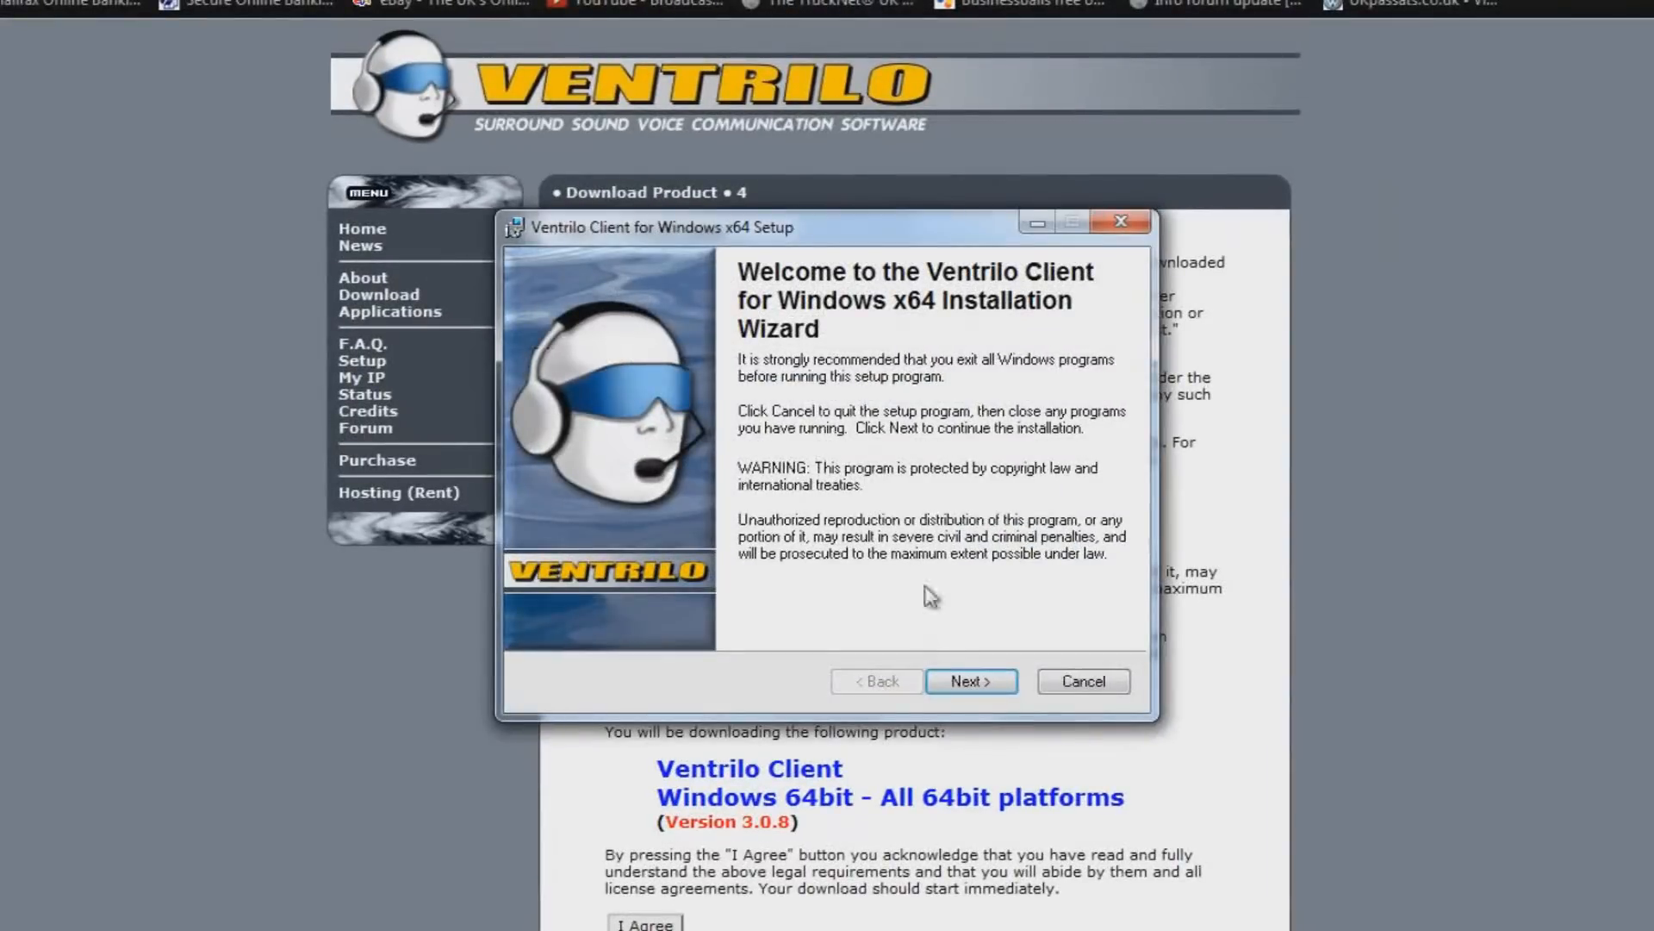
{"action": "left_click", "coordinate": [960, 675]}
{"action": "left_click", "coordinate": [767, 609]}
{"action": "left_click", "coordinate": [980, 680]}
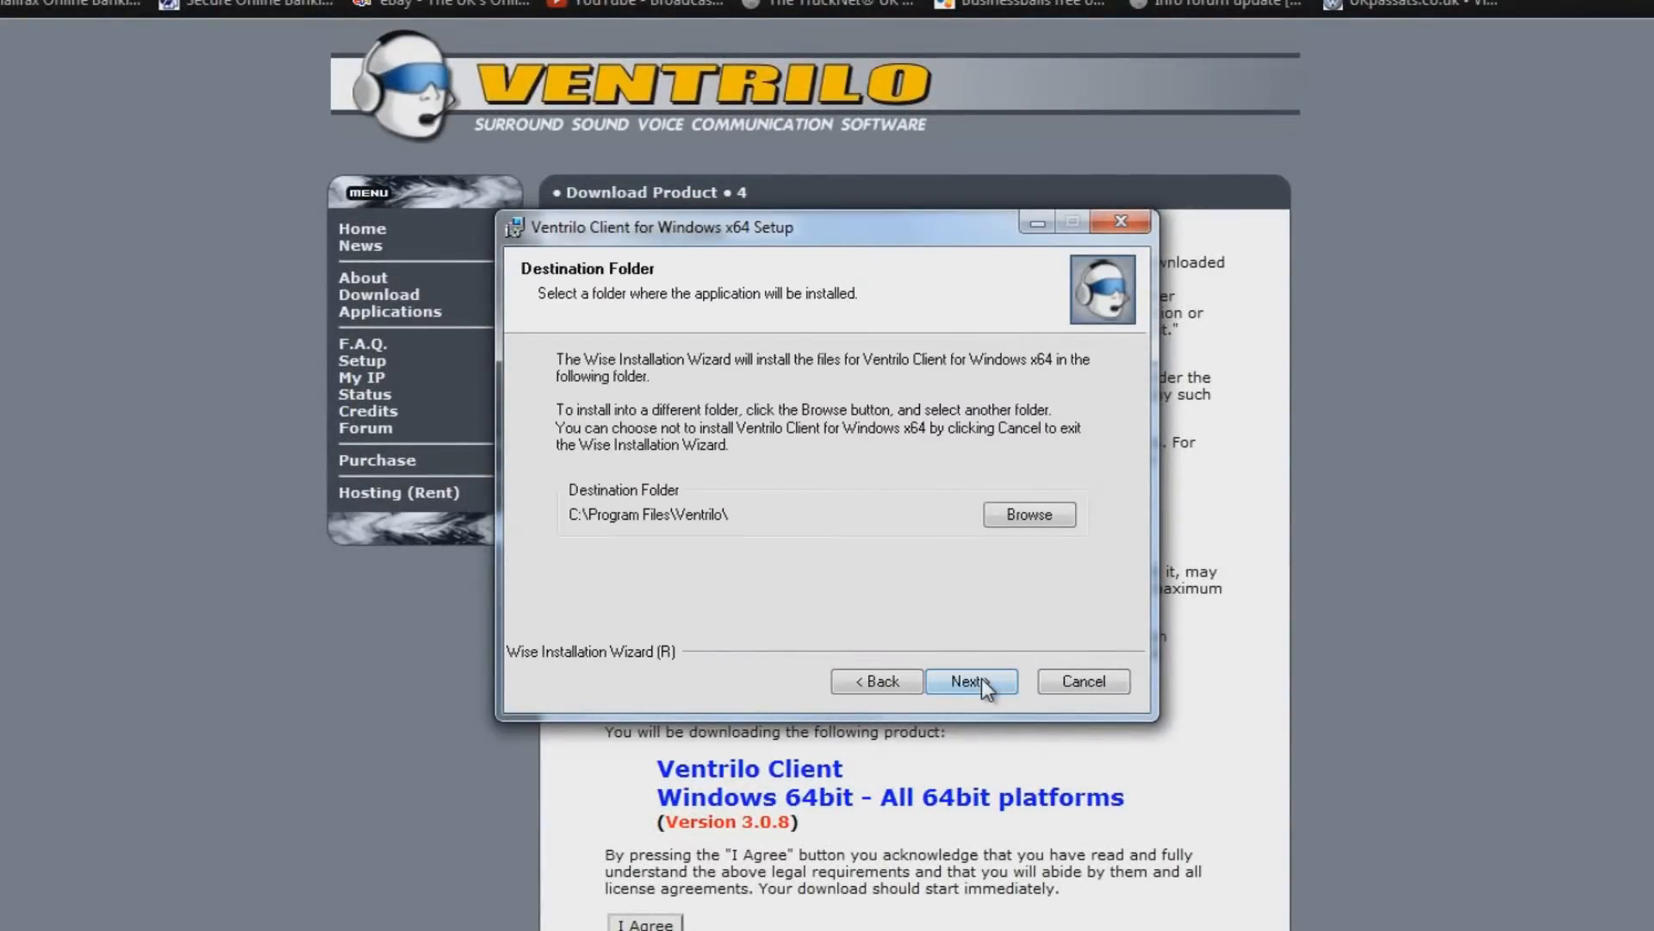
{"action": "left_click", "coordinate": [980, 679]}
{"action": "left_click", "coordinate": [981, 679]}
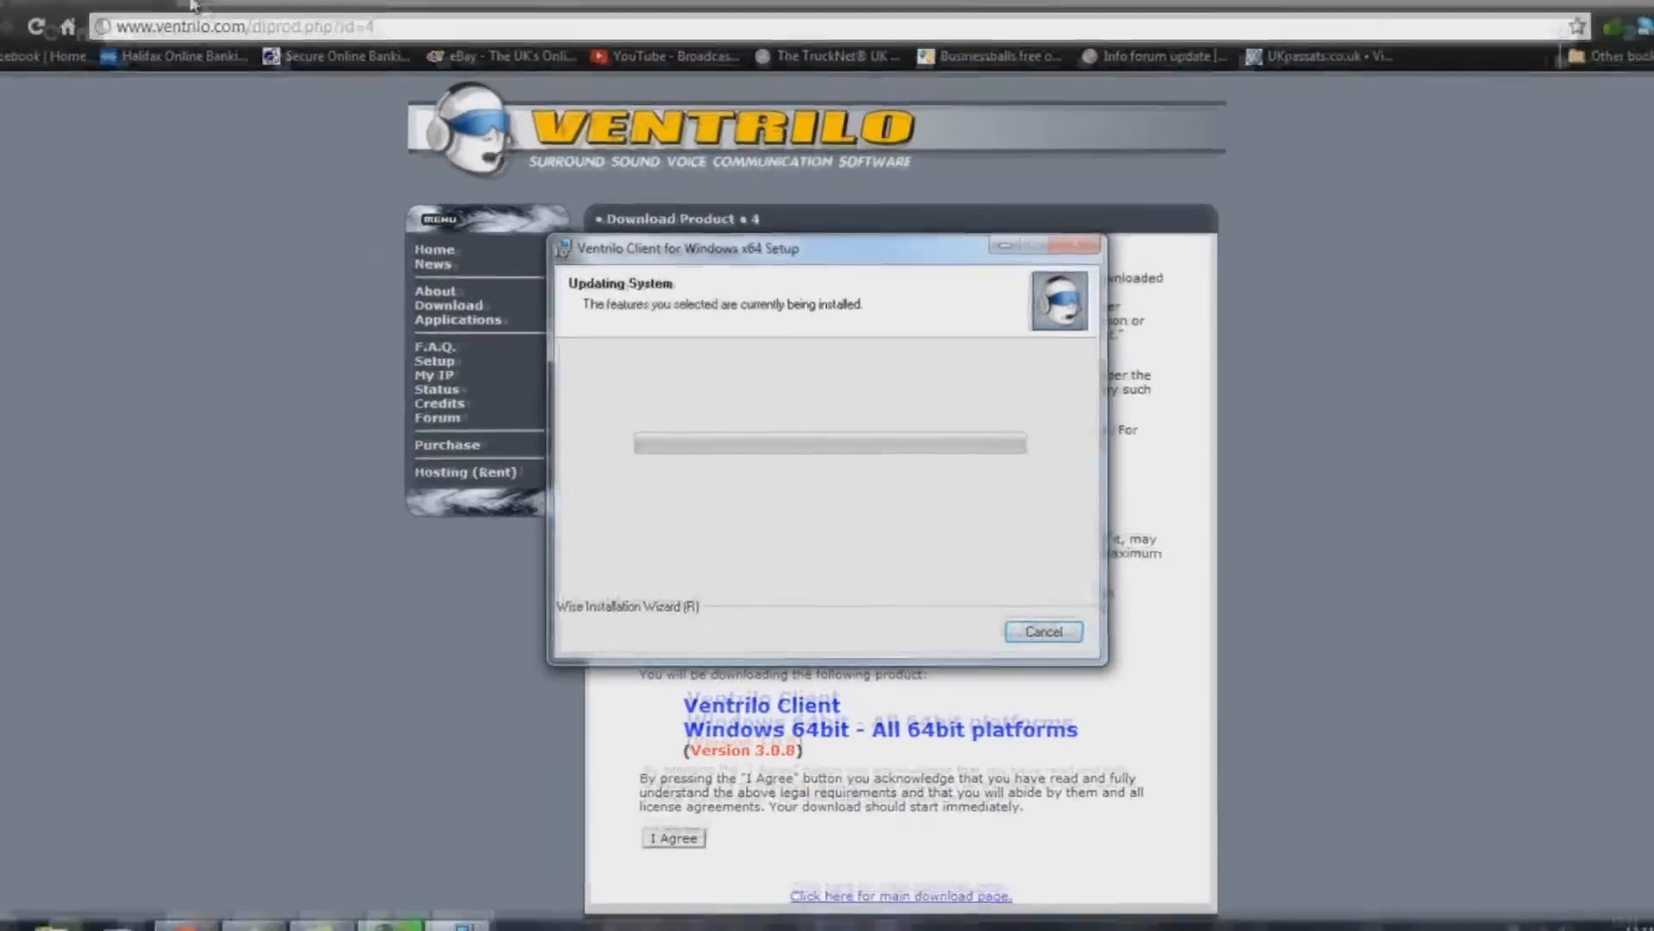
Open the EASY G guild site in a new tab and go to the pinned Ventrilo Log in Details thread in the General Discussion forum.
{"action": "left_click", "coordinate": [220, 12]}
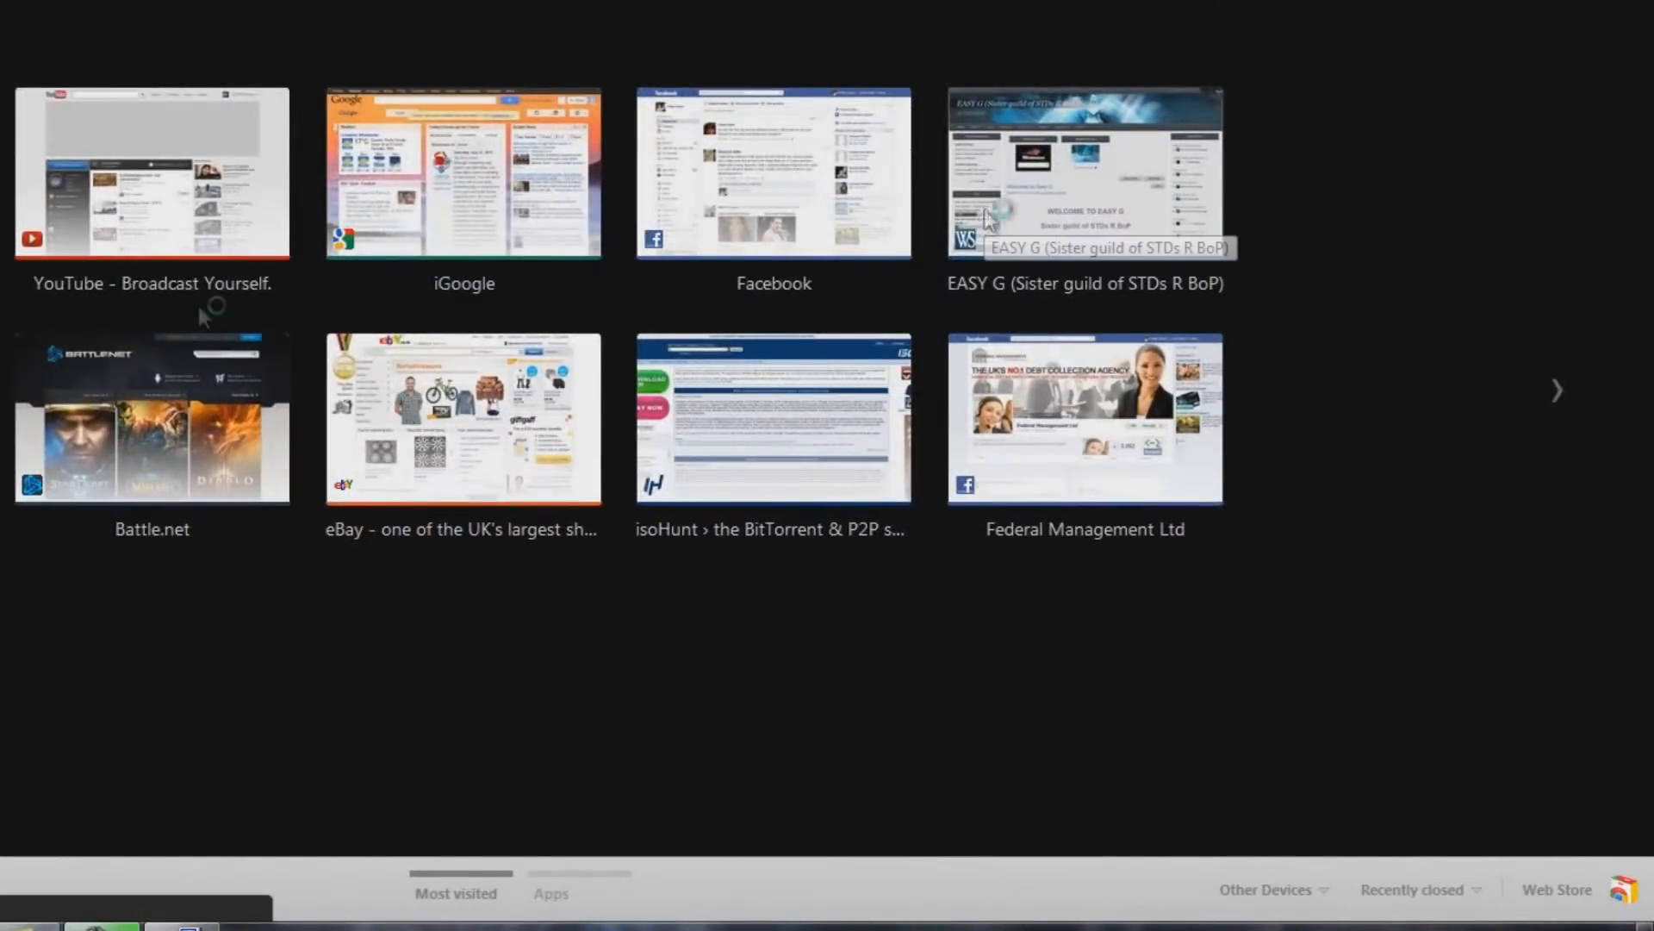
{"action": "left_click", "coordinate": [987, 219]}
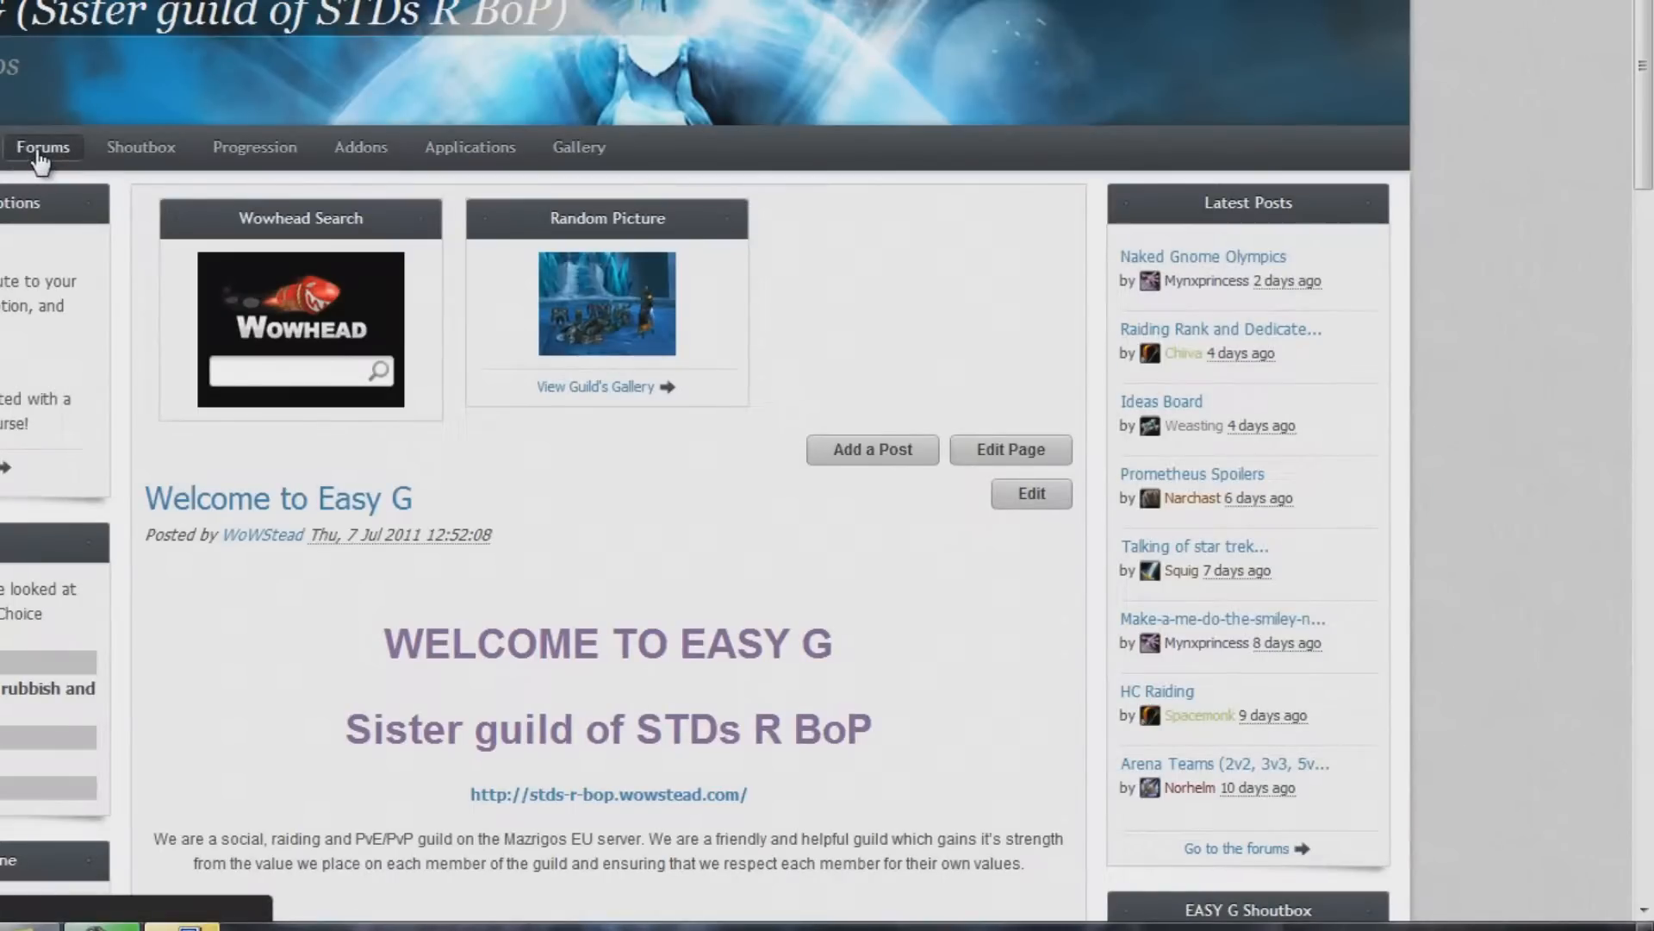
{"action": "left_click", "coordinate": [42, 153]}
{"action": "scroll", "coordinate": [379, 468], "scroll_direction": "down", "scroll_amount": 5}
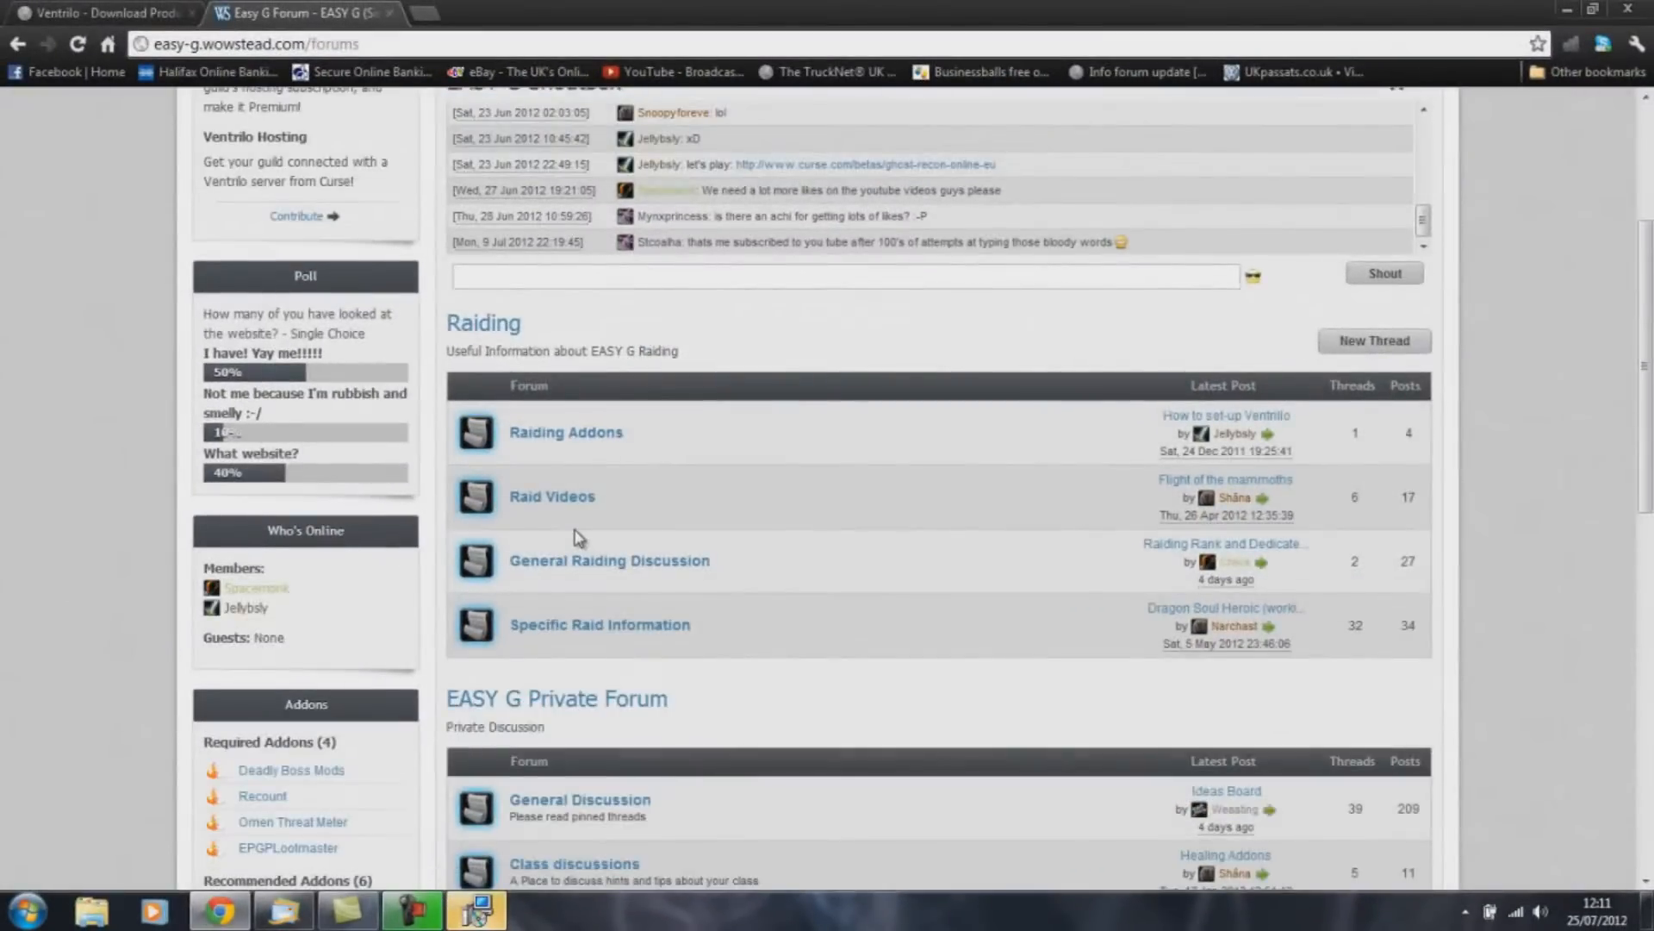
{"action": "scroll", "coordinate": [577, 536], "scroll_direction": "down", "scroll_amount": 2}
{"action": "left_click", "coordinate": [577, 593]}
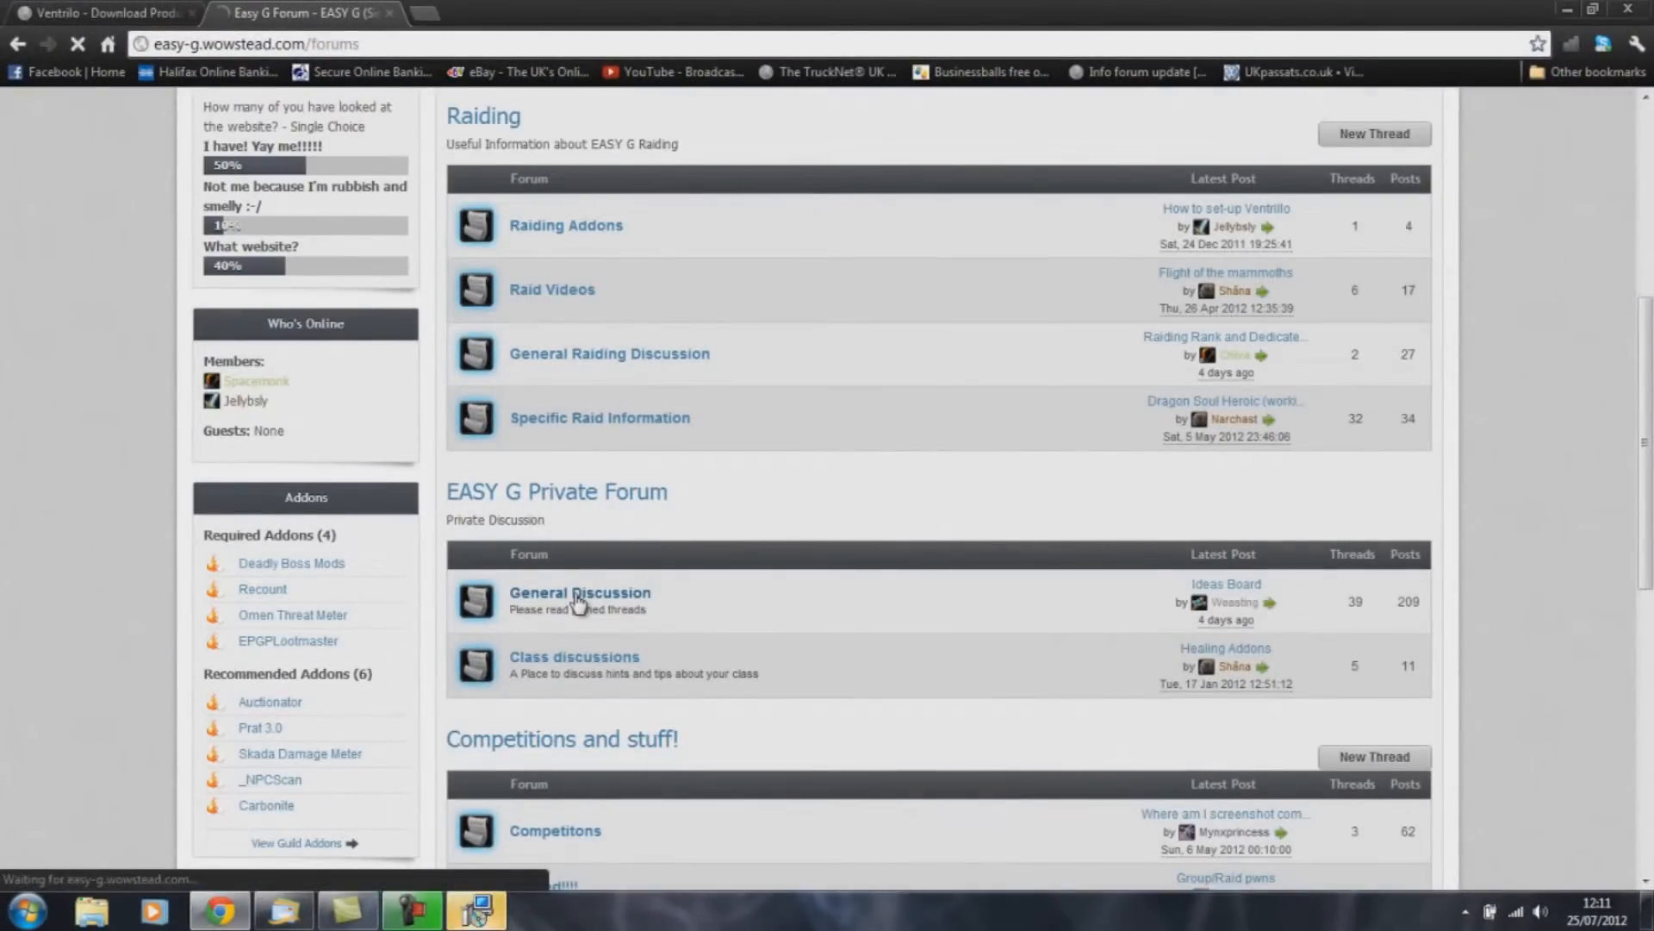
{"action": "scroll", "coordinate": [577, 603], "scroll_direction": "down", "scroll_amount": 1}
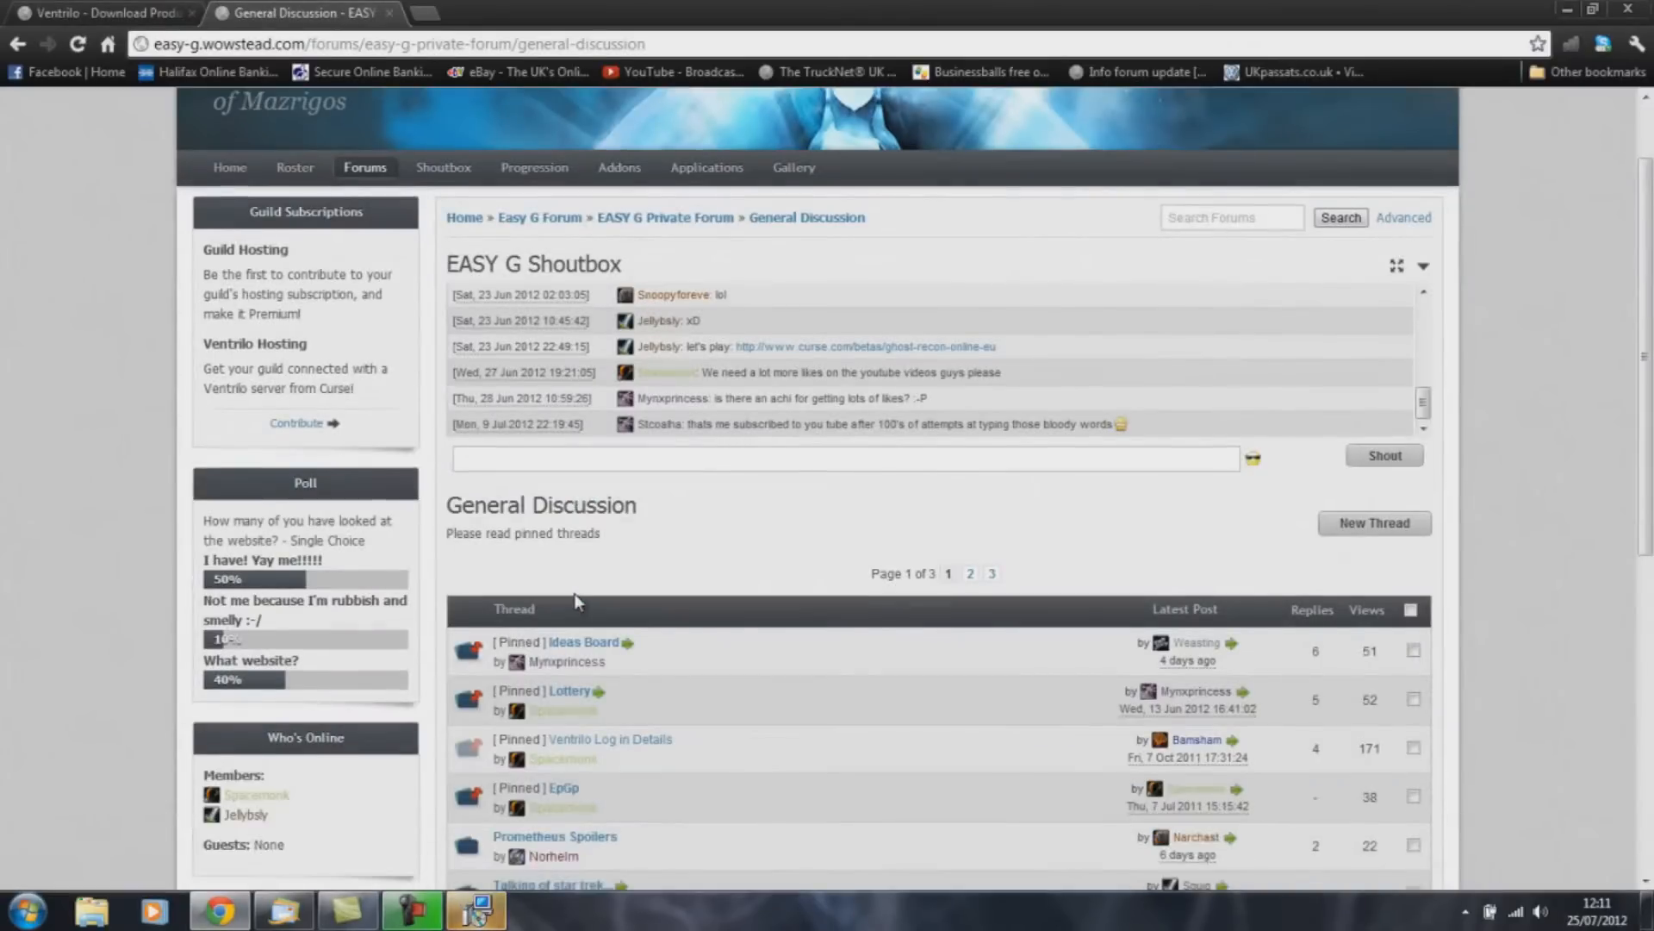
{"action": "left_click", "coordinate": [609, 746]}
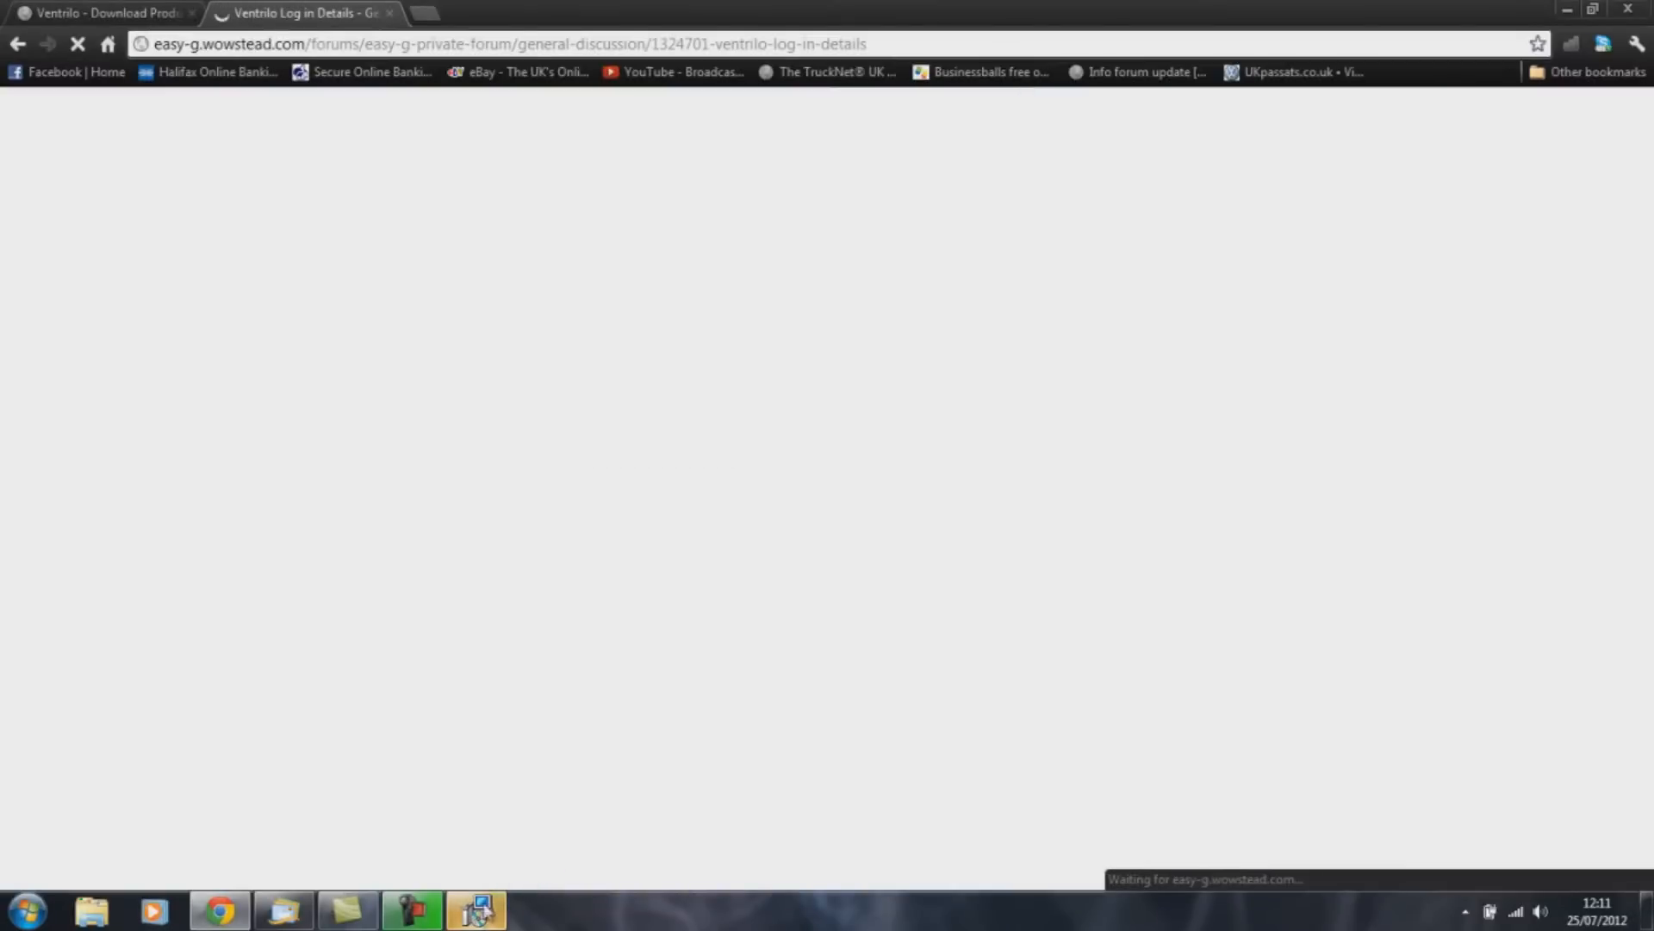
Finish the Ventrilo setup wizard, minimize the browser and launch Ventrilo from the desktop.
{"action": "left_click", "coordinate": [479, 909]}
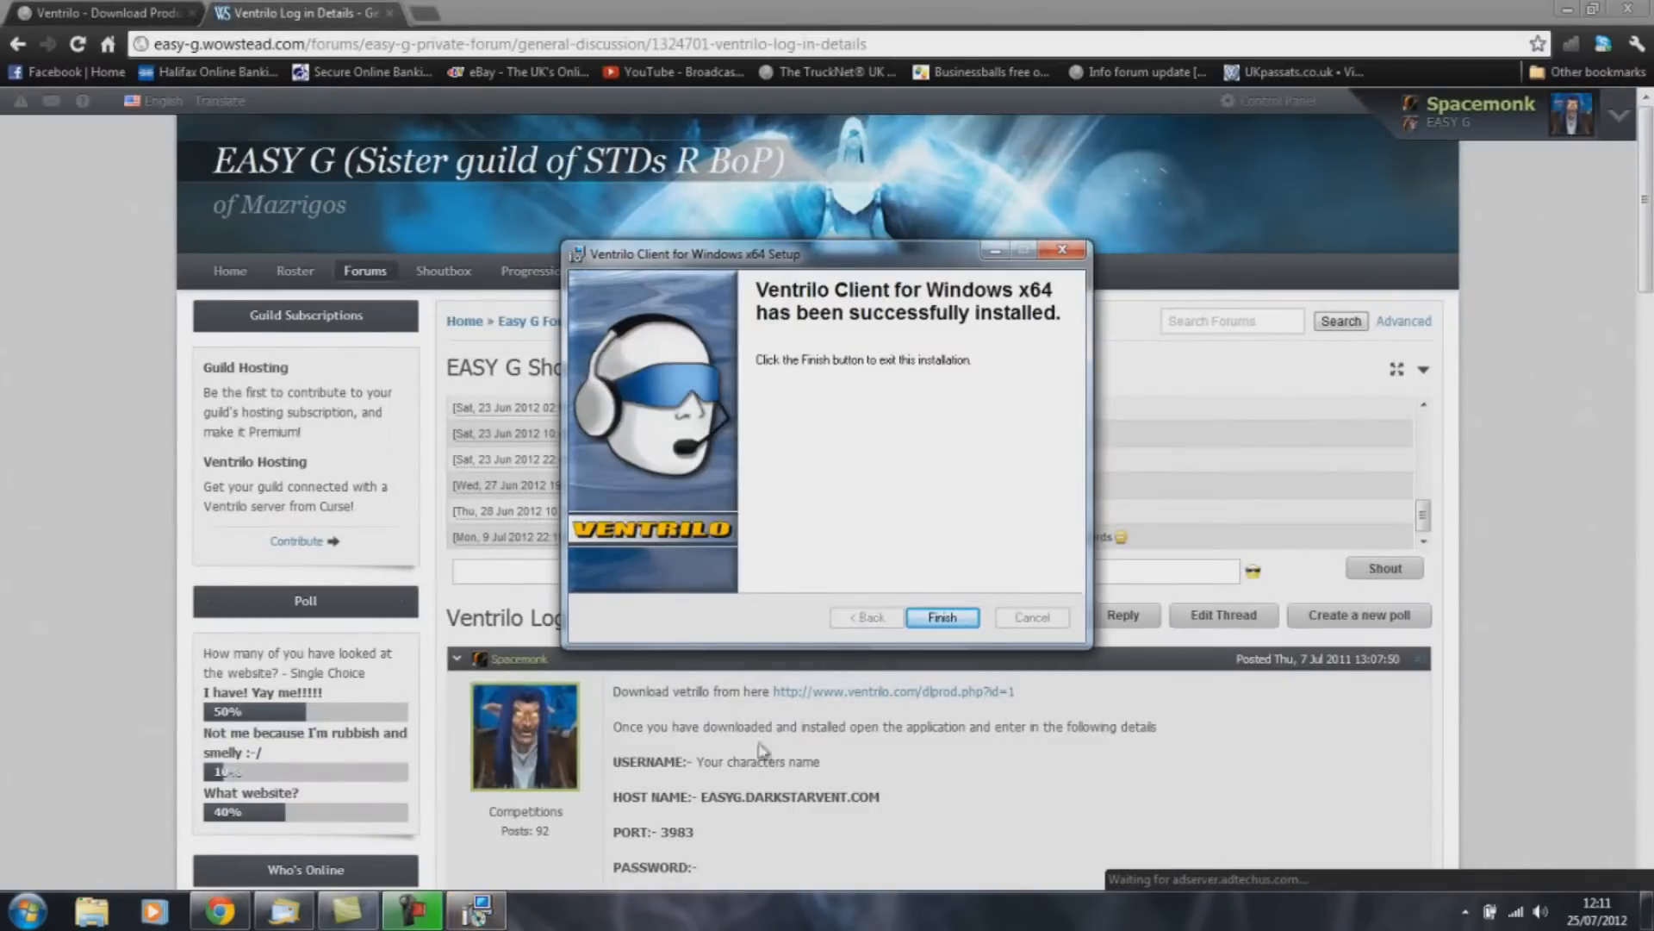
{"action": "left_click", "coordinate": [939, 617]}
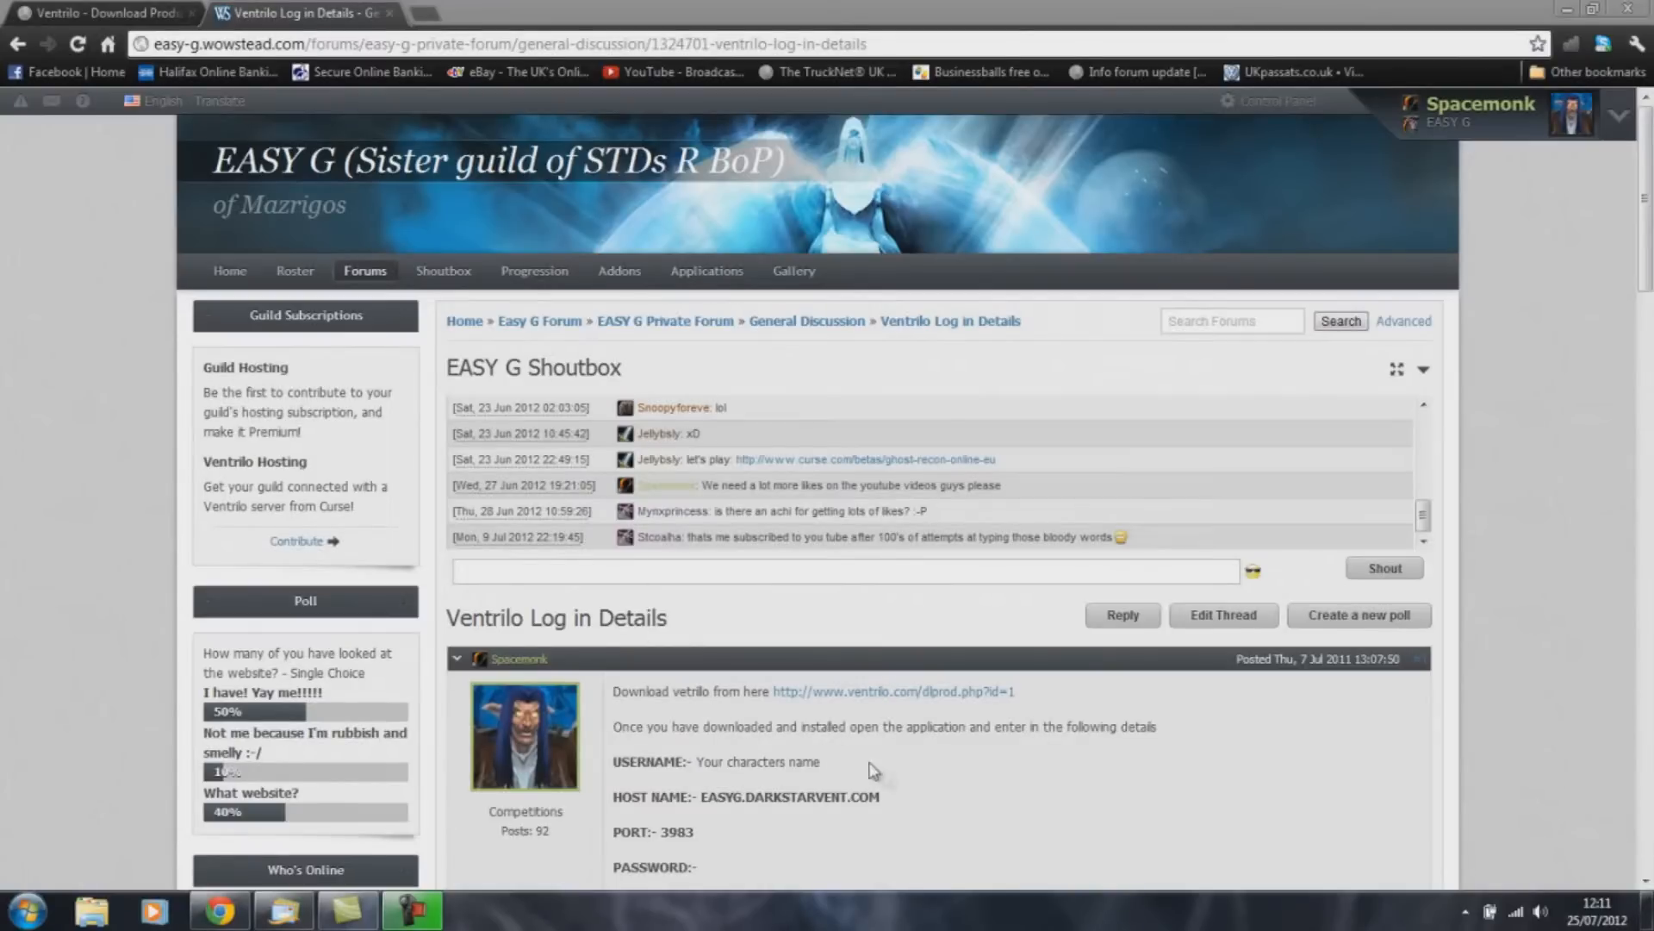
{"action": "scroll", "coordinate": [873, 769], "scroll_direction": "down", "scroll_amount": 2}
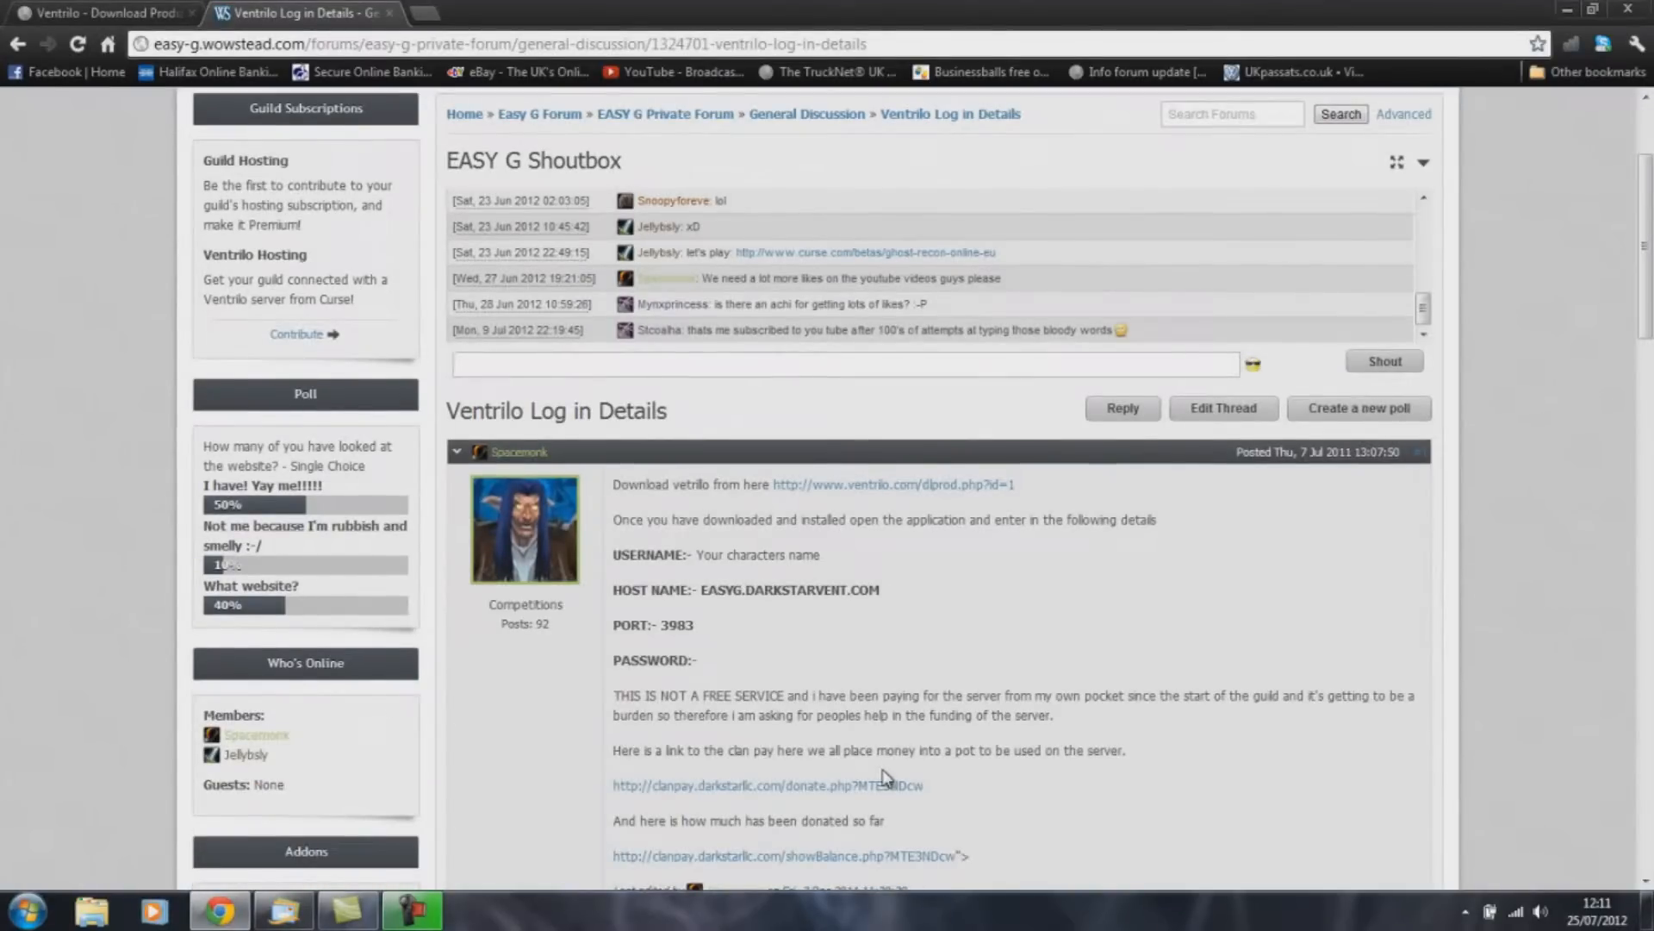
{"action": "left_click", "coordinate": [1567, 9]}
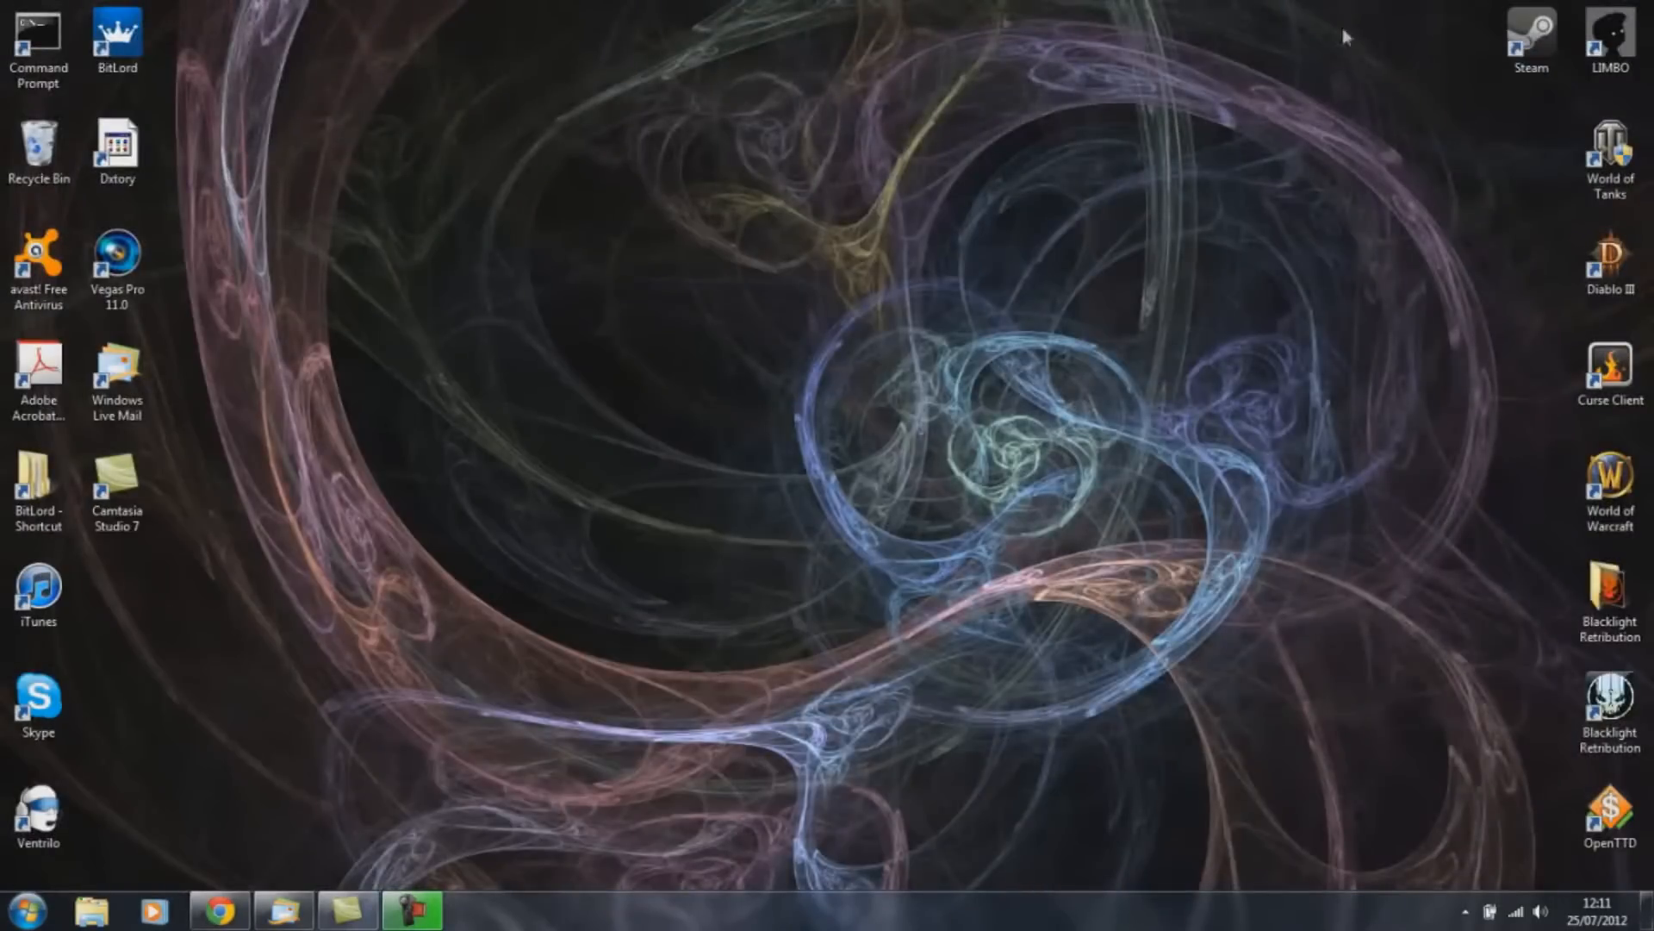
{"action": "double_click", "coordinate": [19, 829]}
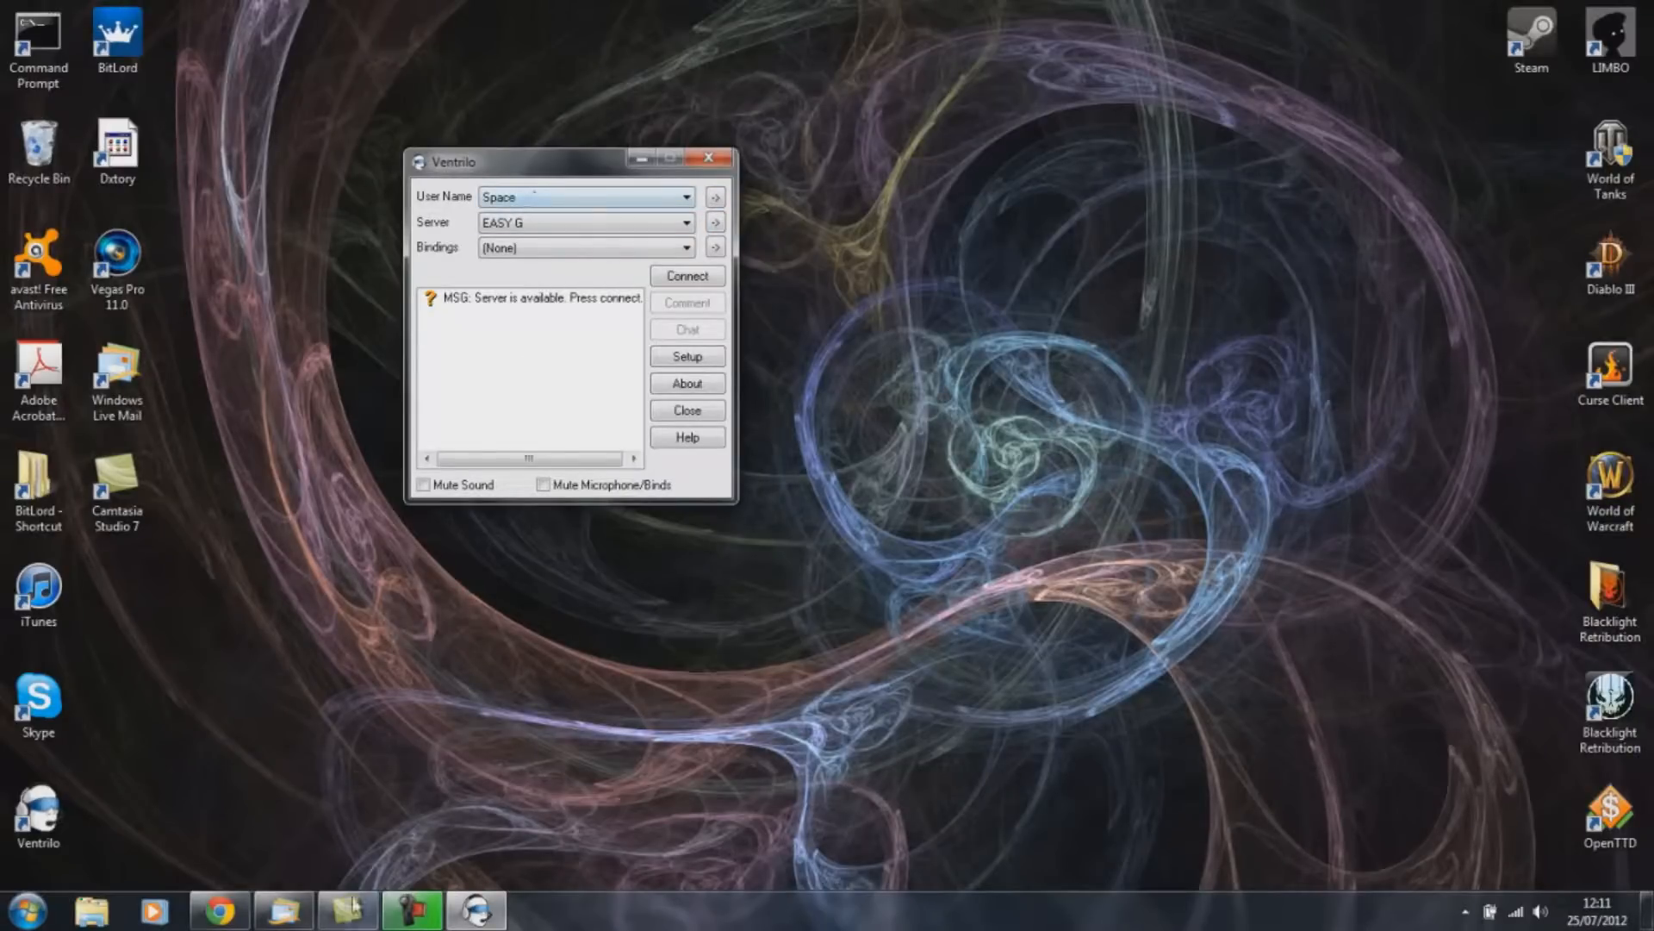
Restore the browser to a smaller window and arrange it beside the Ventrilo window so the log-in details and both windows are visible.
{"action": "left_click", "coordinate": [219, 910]}
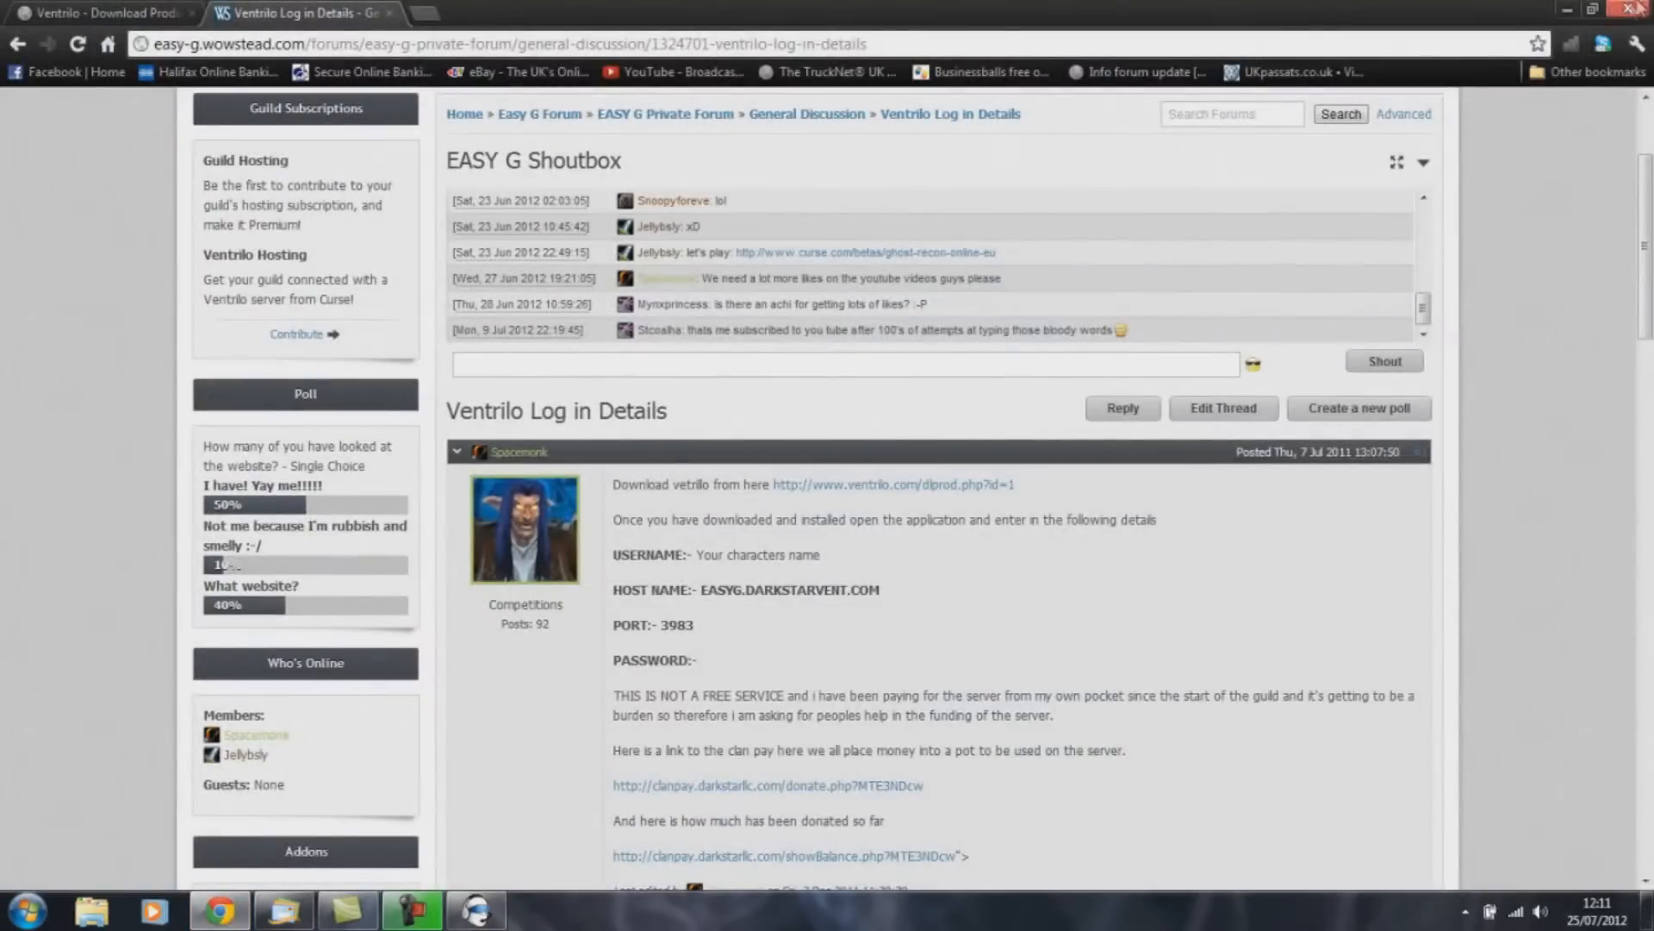
{"action": "left_click", "coordinate": [1605, 10]}
{"action": "left_click_drag", "start_coordinate": [710, 39], "coordinate": [1388, 47]}
{"action": "left_click_drag", "start_coordinate": [600, 188], "coordinate": [345, 104]}
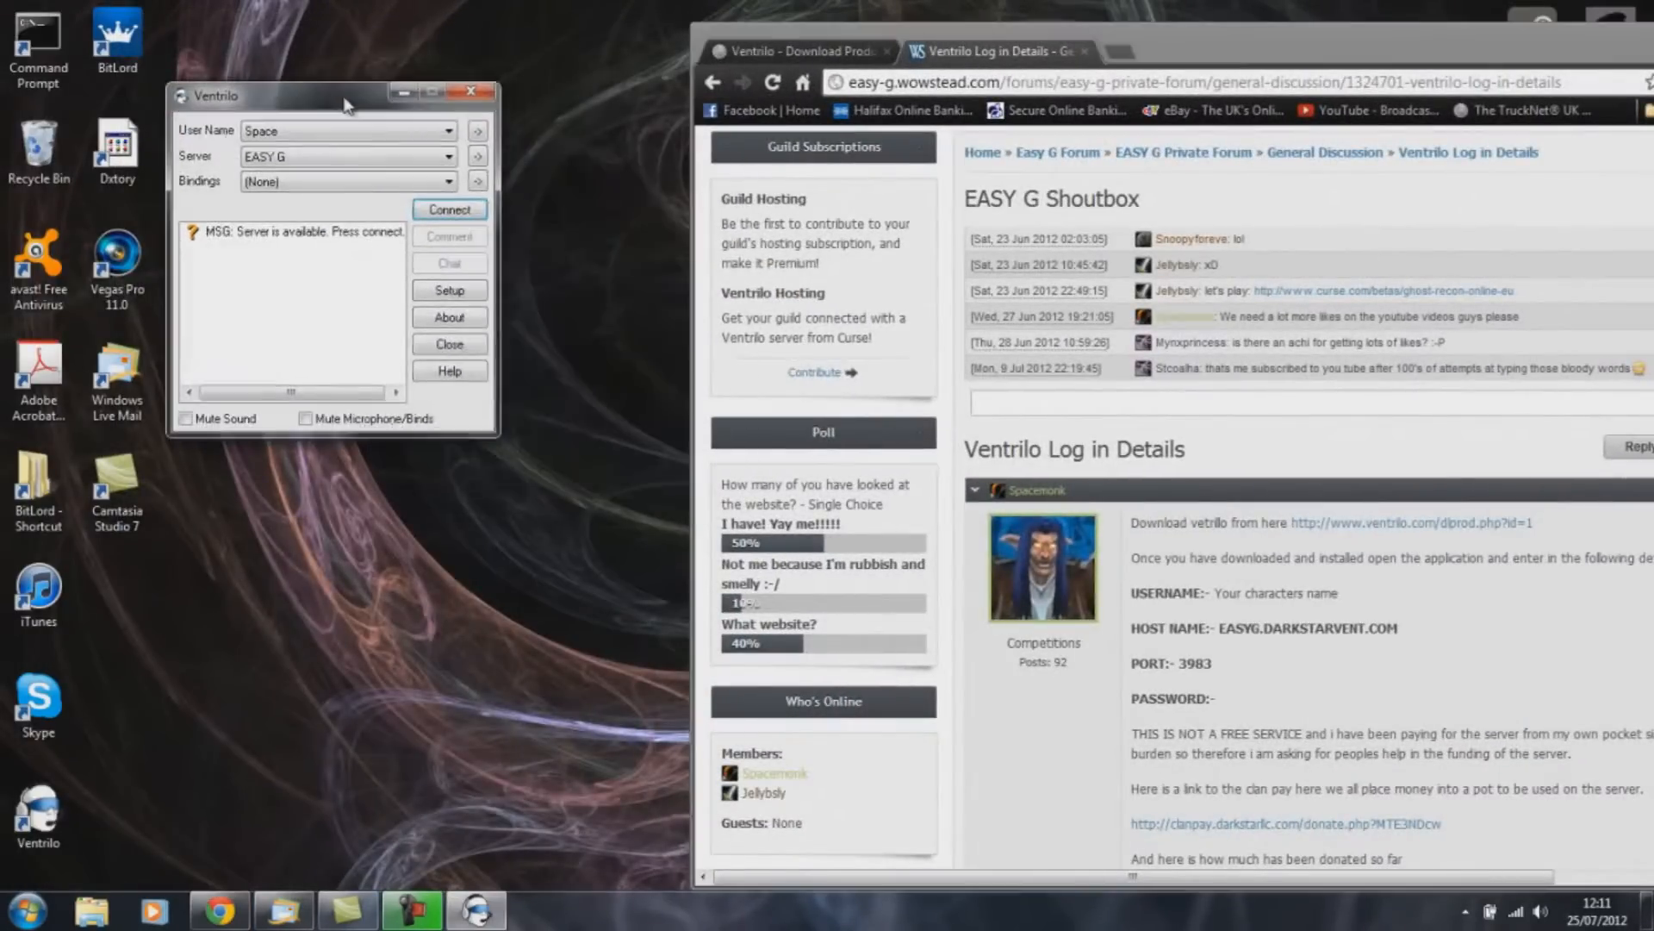
{"action": "left_click_drag", "start_coordinate": [1296, 34], "coordinate": [1186, 29]}
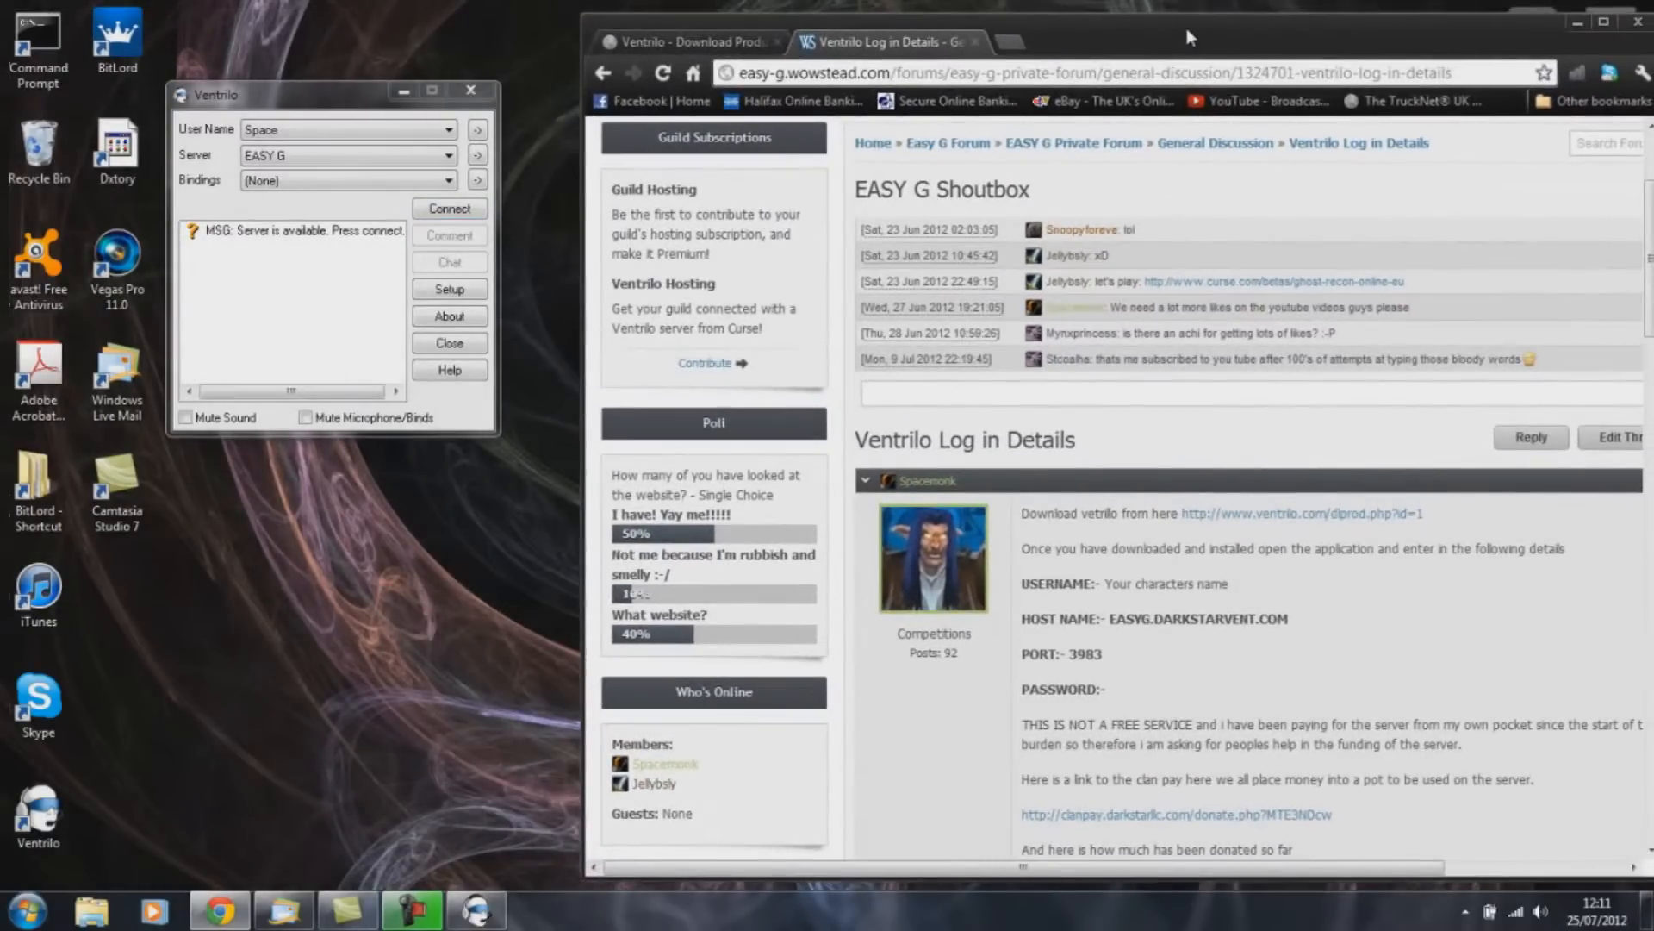
Delete the existing user Space from Ventrilo's user setup and save the change.
{"action": "left_click", "coordinate": [481, 131]}
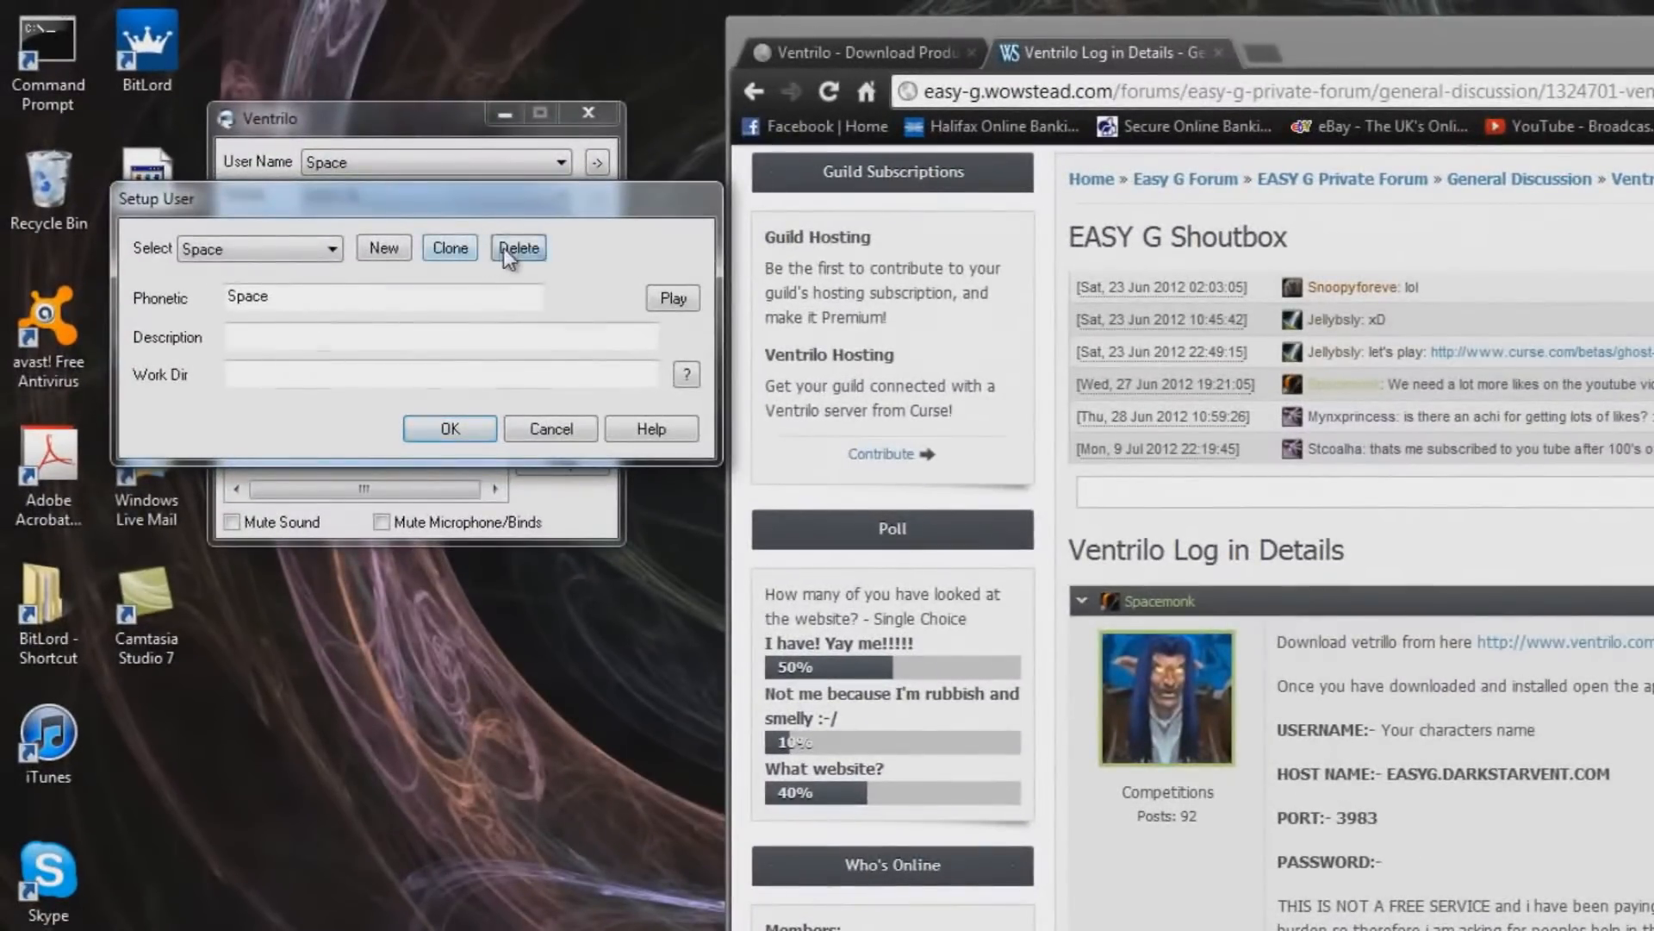
{"action": "left_click", "coordinate": [506, 248]}
{"action": "left_click", "coordinate": [479, 435]}
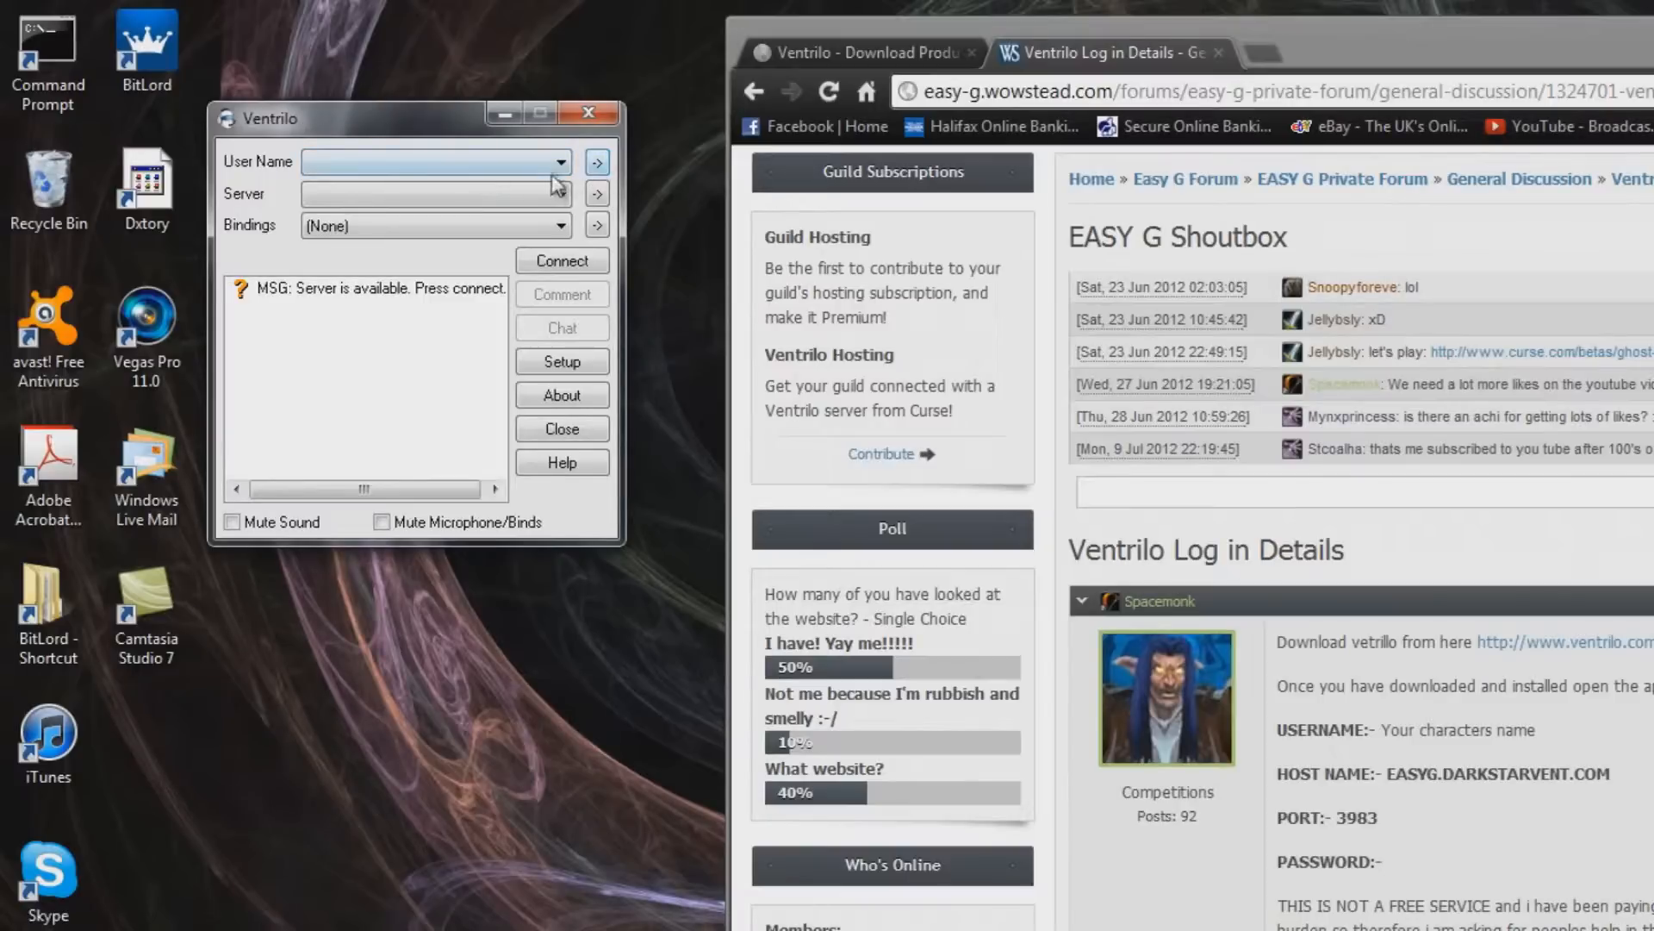
Create a new Ventrilo user named Space and save it as the active user name.
{"action": "left_click", "coordinate": [598, 162]}
{"action": "left_click", "coordinate": [385, 247]}
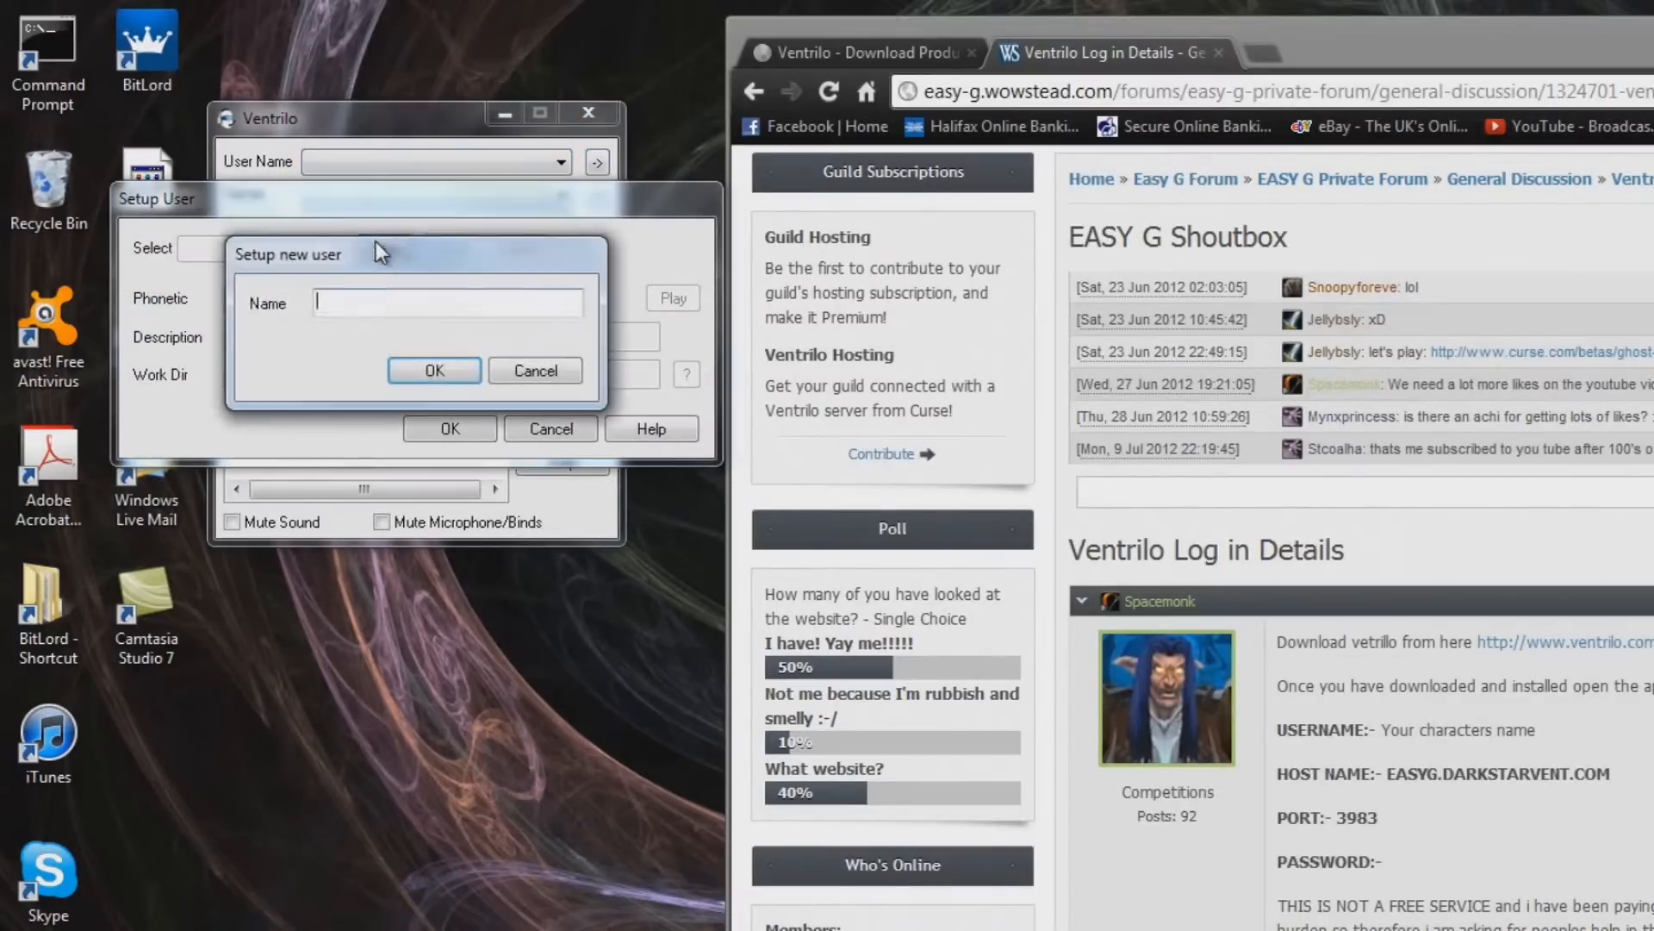
{"action": "type", "text": "Space"}
{"action": "left_click", "coordinate": [415, 369]}
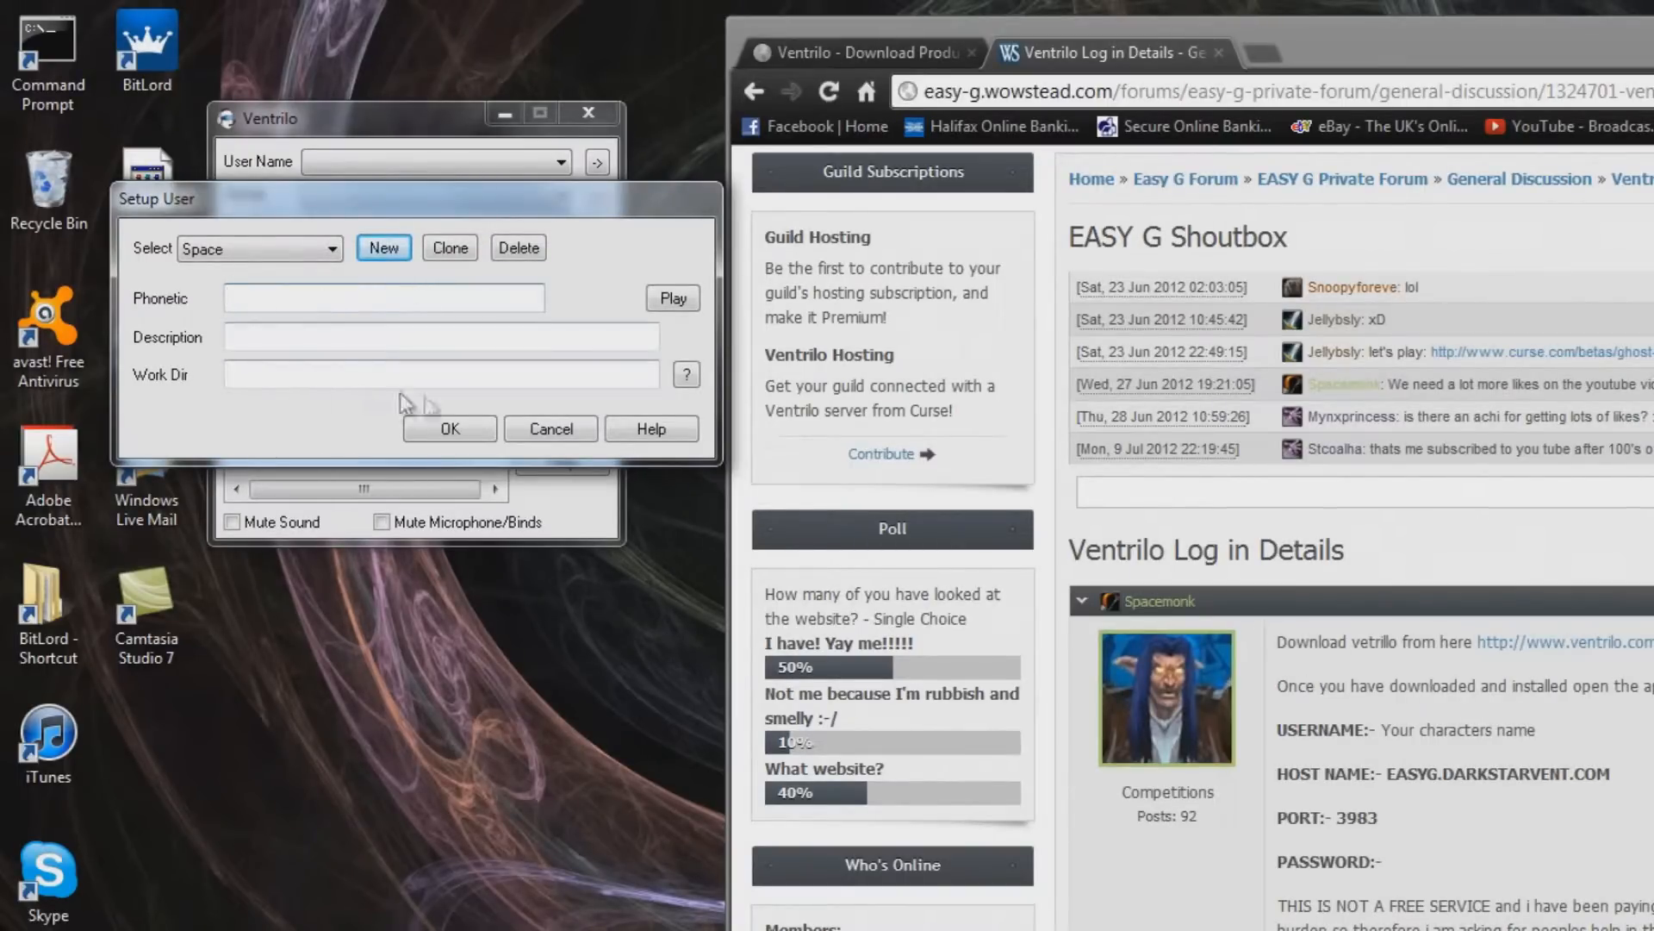
{"action": "left_click", "coordinate": [430, 426]}
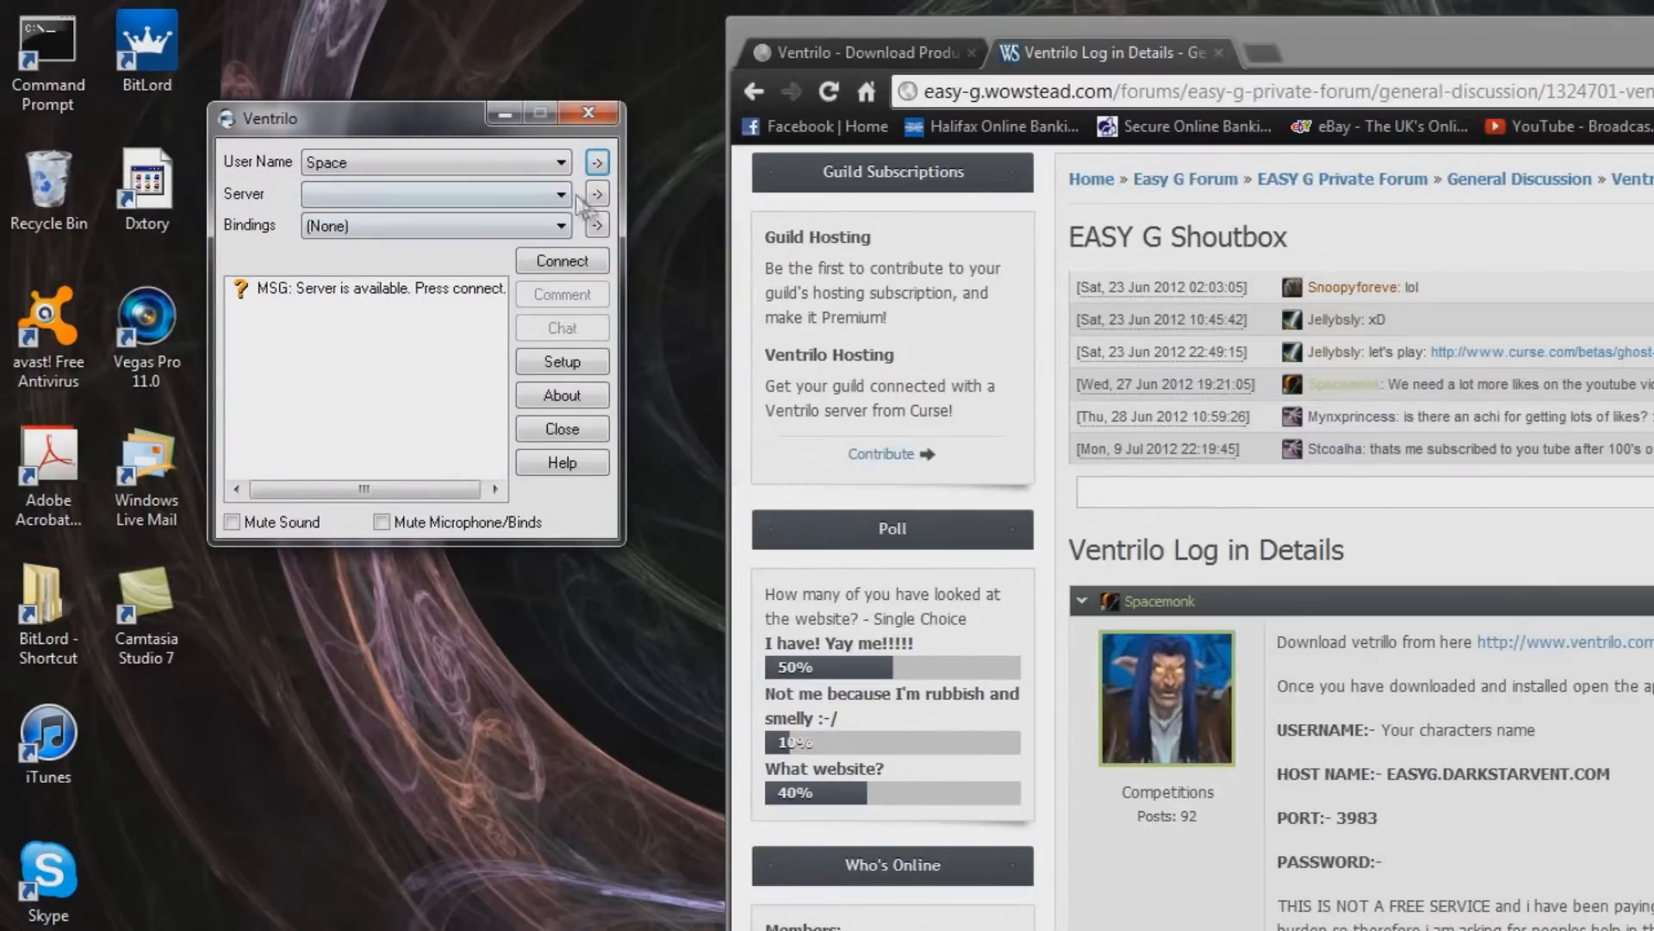
Add a new server entry named EASYG in Ventrilo's connection editor.
{"action": "left_click", "coordinate": [597, 194]}
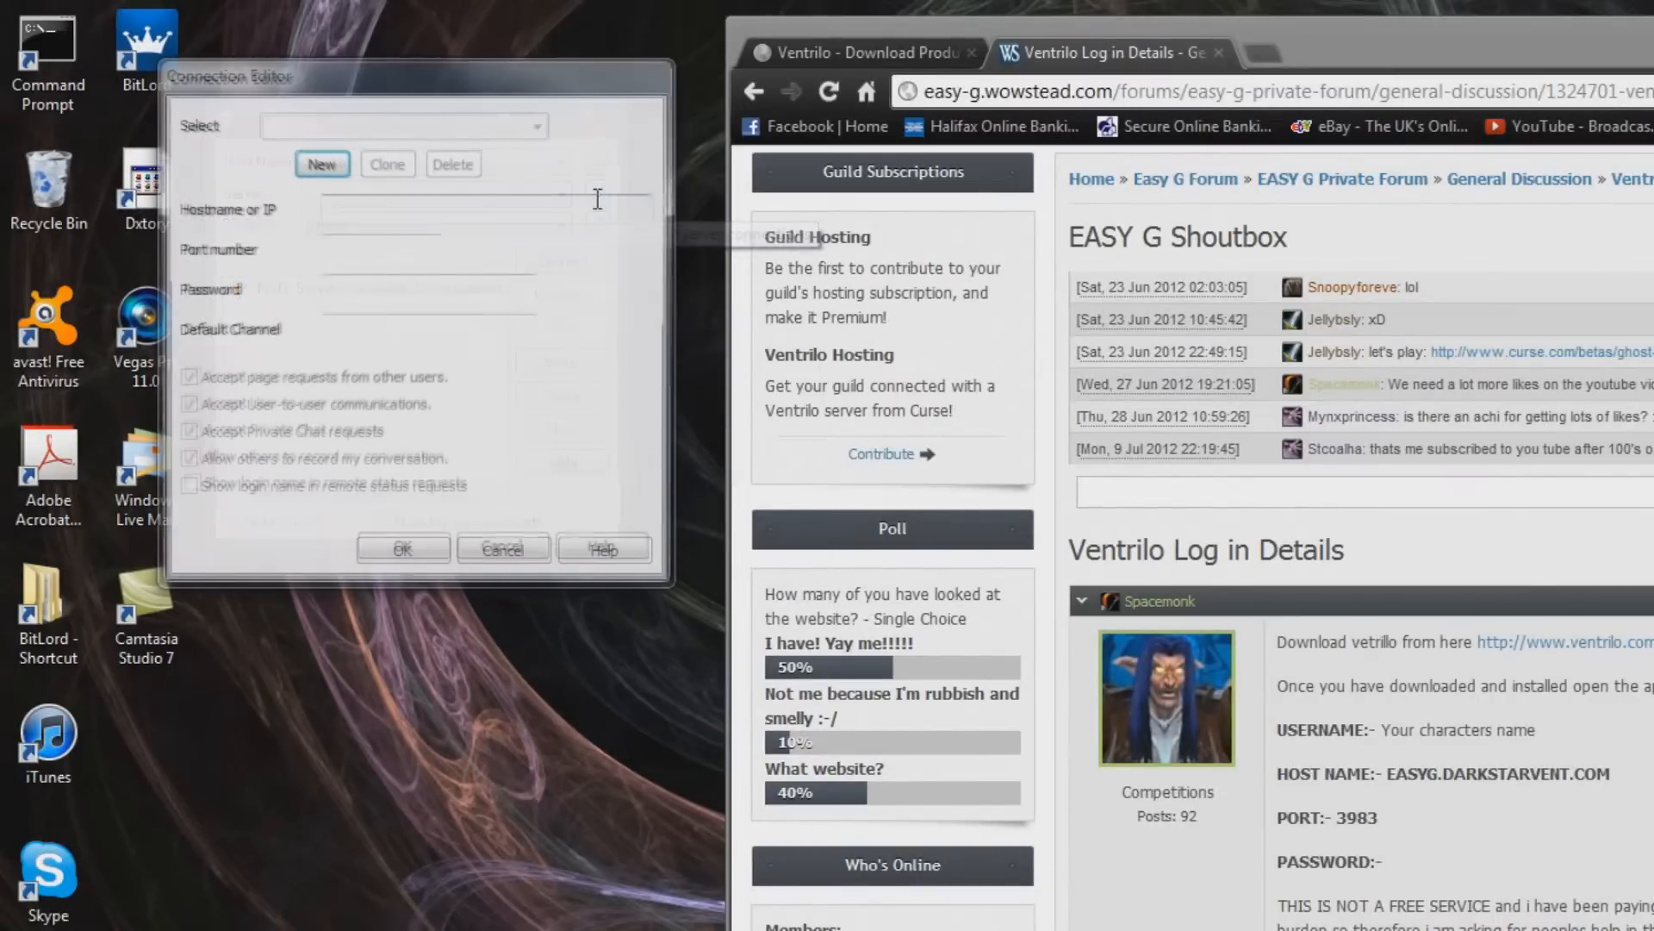
{"action": "left_click", "coordinate": [323, 163]}
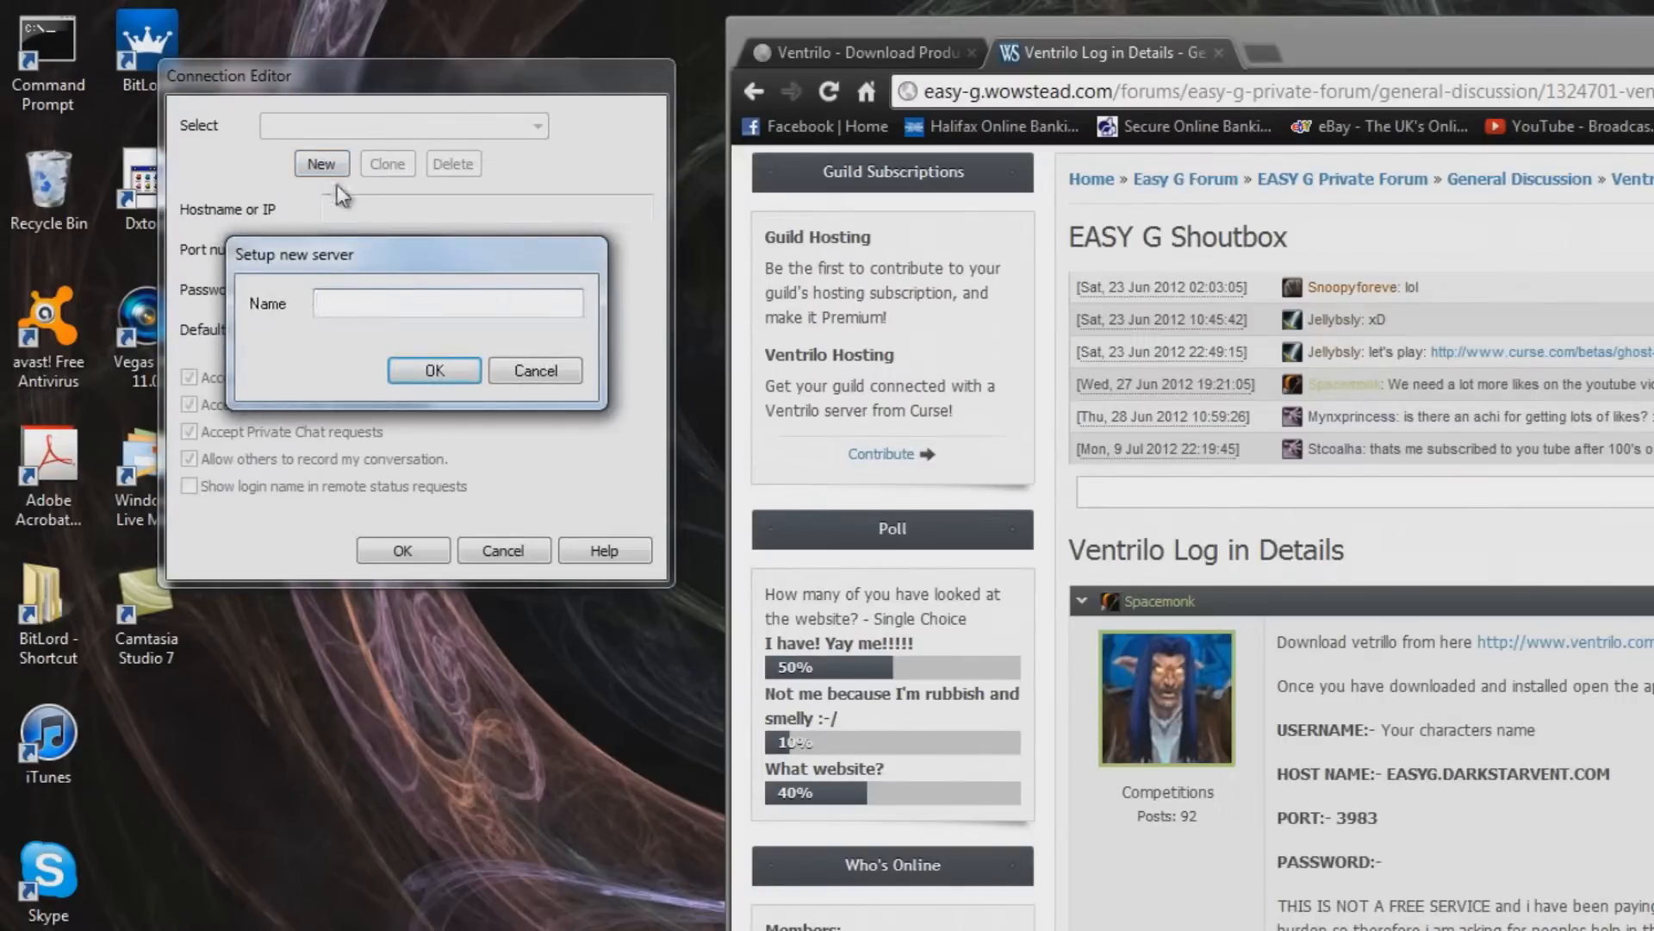
{"action": "type", "text": "EASYG"}
{"action": "left_click", "coordinate": [422, 379]}
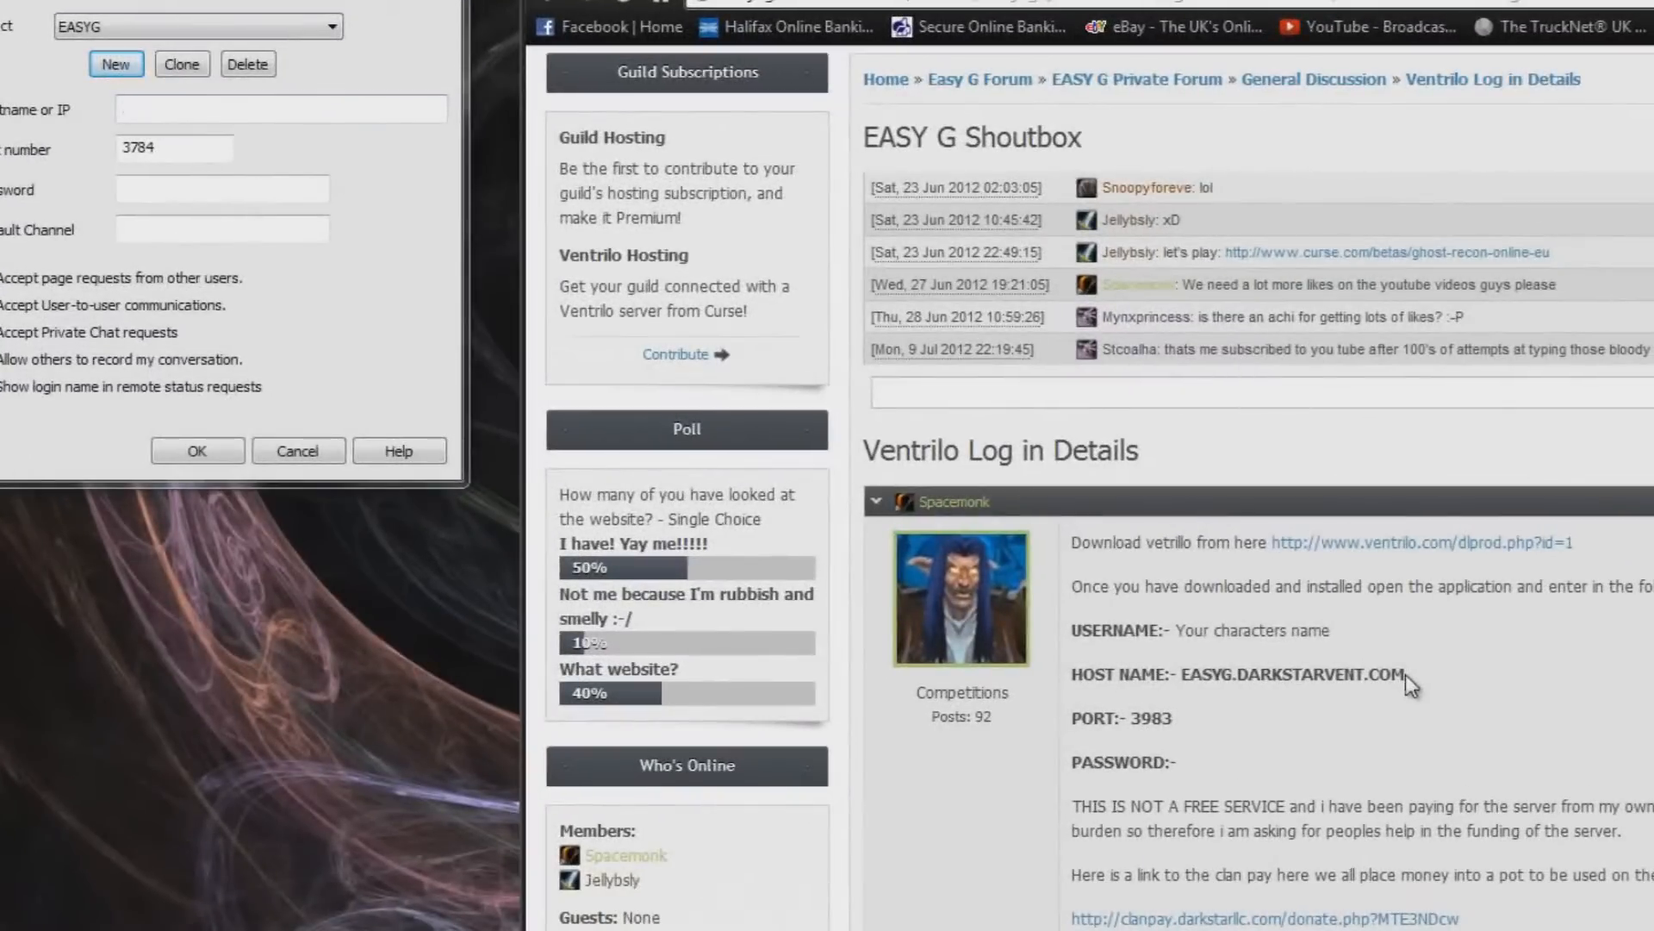
Copy the host name EASYG.DARKSTARVENT.COM from the forum post into the EASYG server's hostname setting.
{"action": "left_click_drag", "start_coordinate": [1565, 751], "coordinate": [1339, 763]}
{"action": "key", "text": "ctrl+c"}
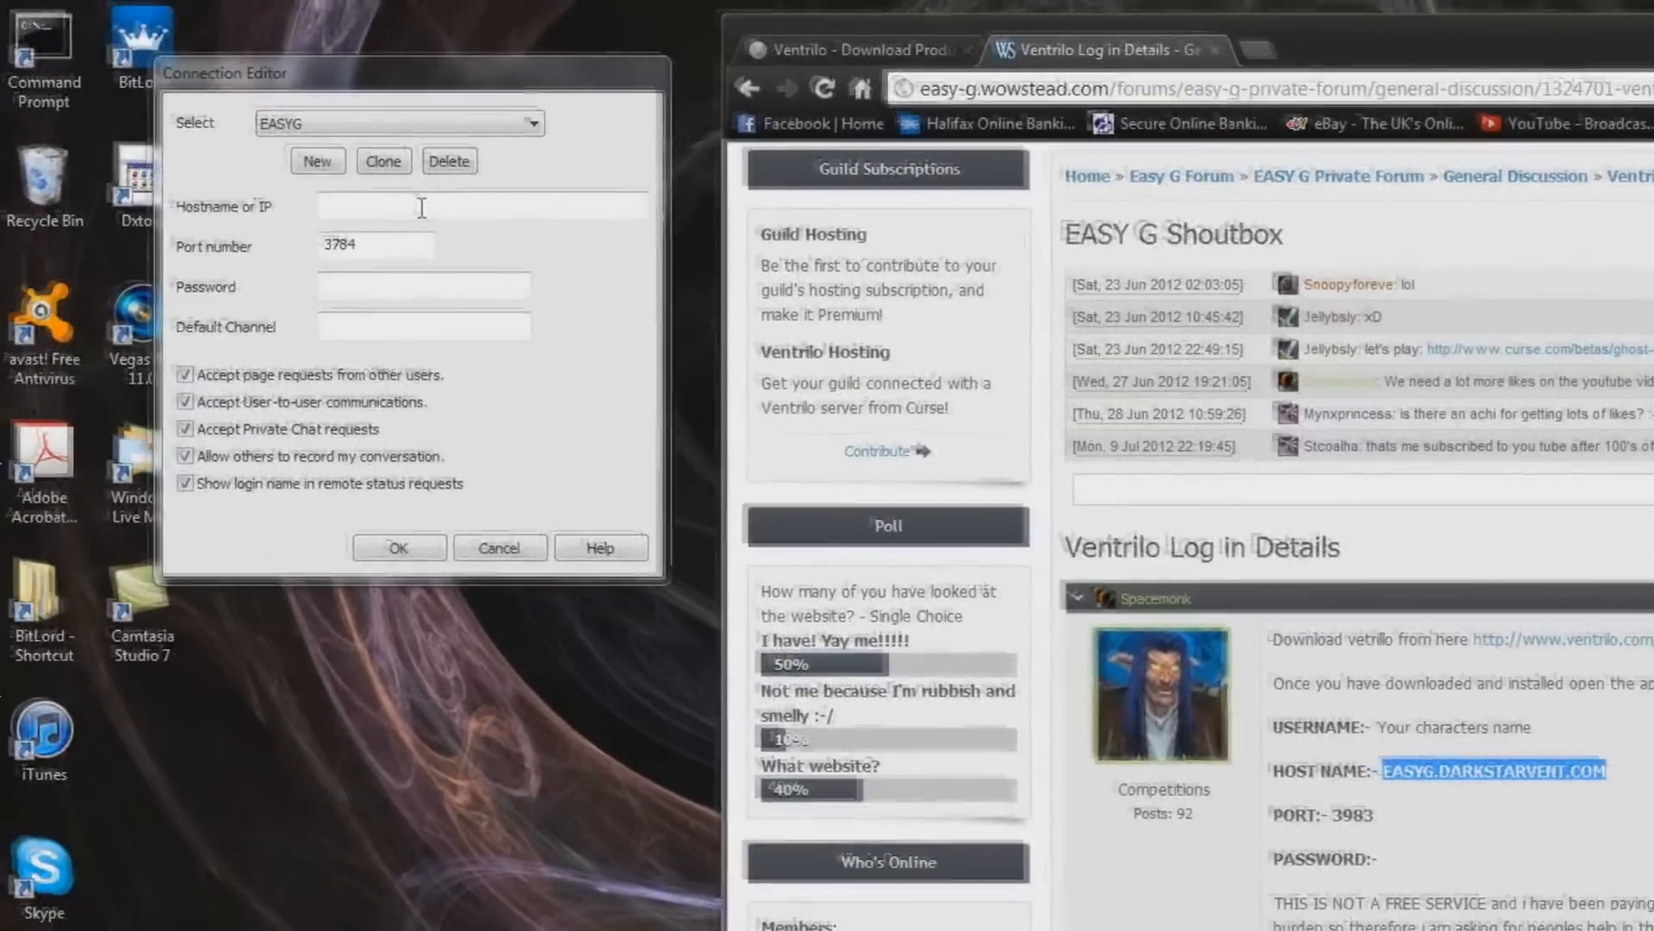
{"action": "left_click", "coordinate": [219, 112]}
{"action": "left_click", "coordinate": [424, 213]}
{"action": "key", "text": "ctrl+v"}
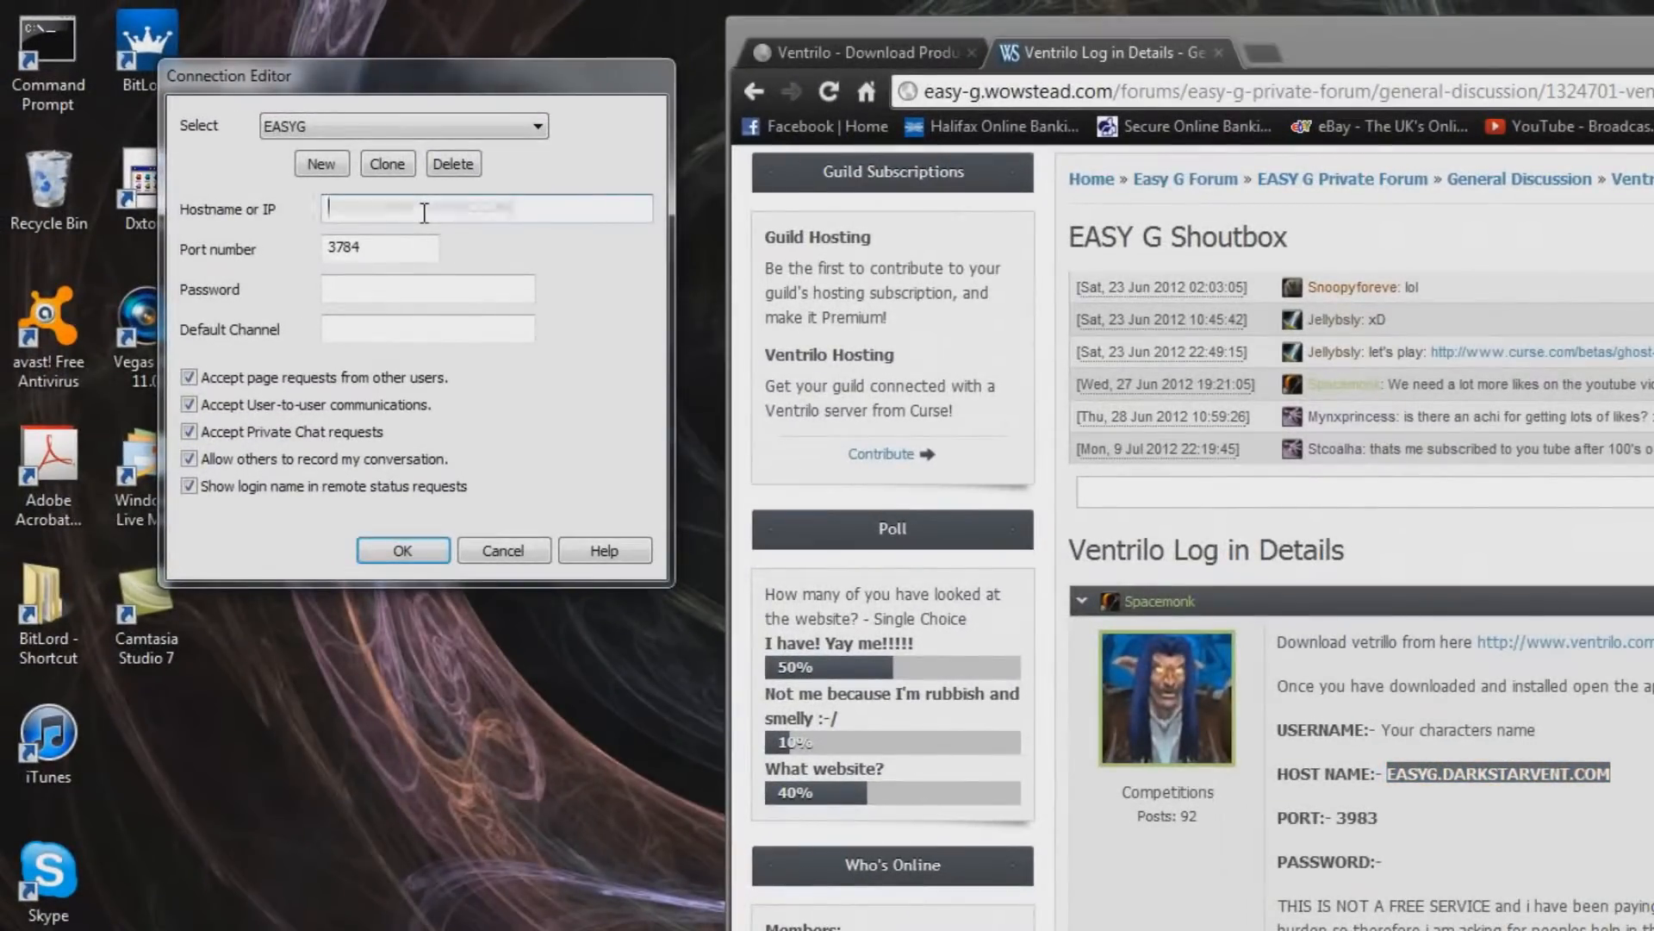
Set the EASYG server's port number to 3983, copied from the forum post, and save the server entry.
{"action": "left_click", "coordinate": [390, 250]}
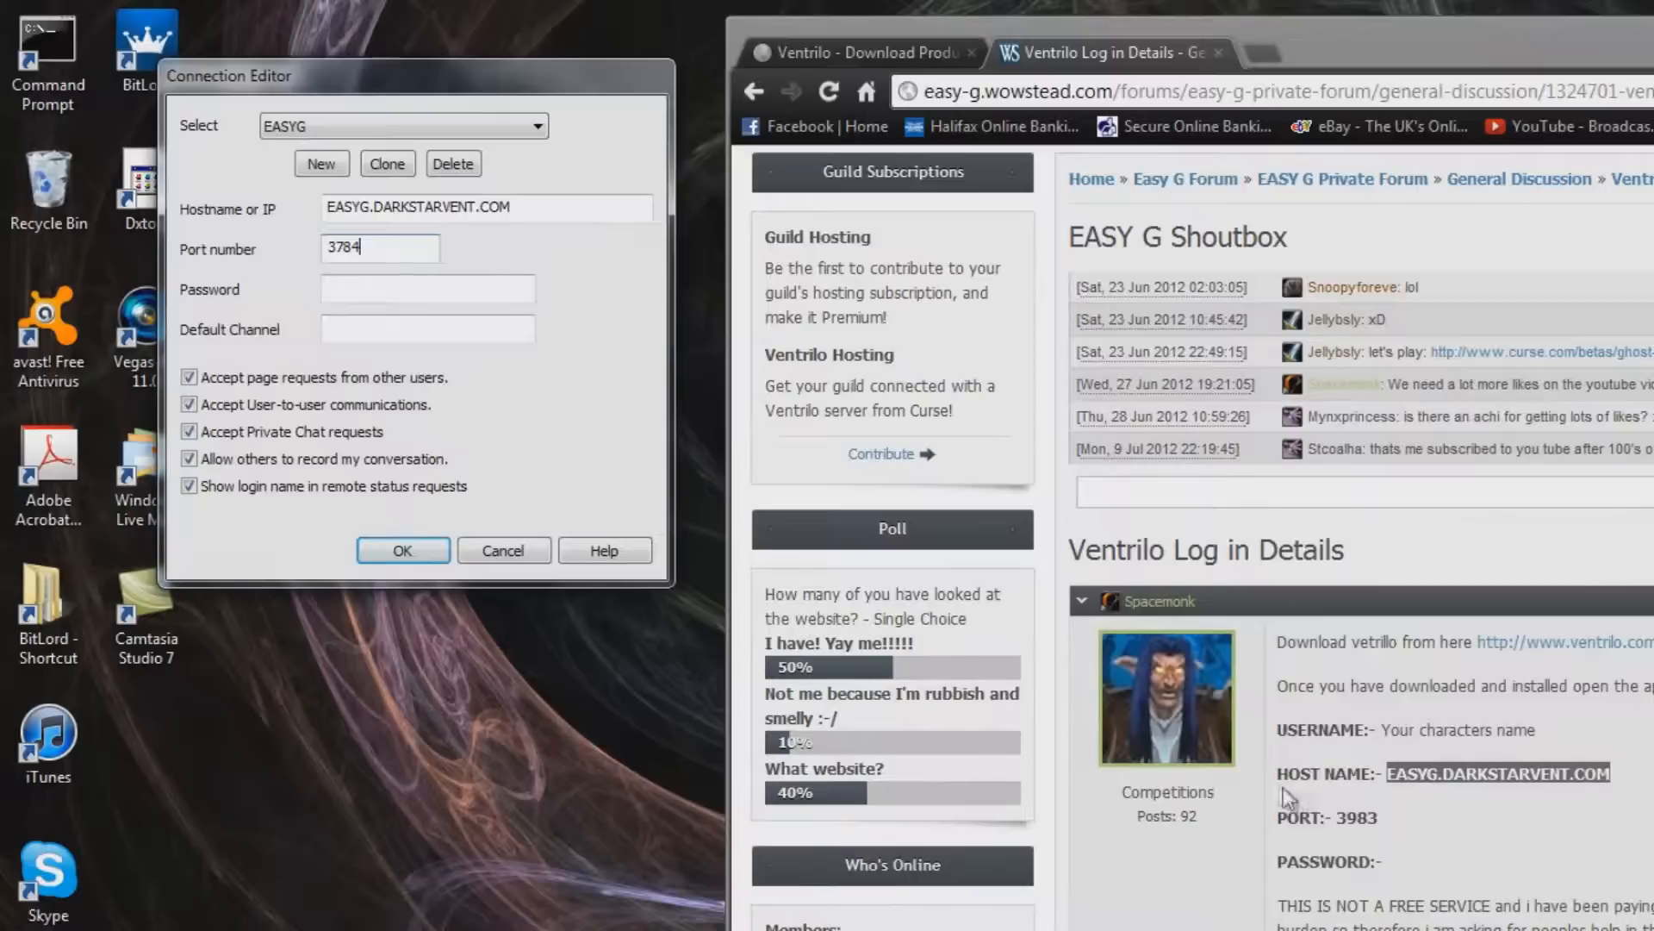
{"action": "left_click_drag", "start_coordinate": [1380, 817], "coordinate": [1336, 811]}
{"action": "key", "text": "ctrl+c"}
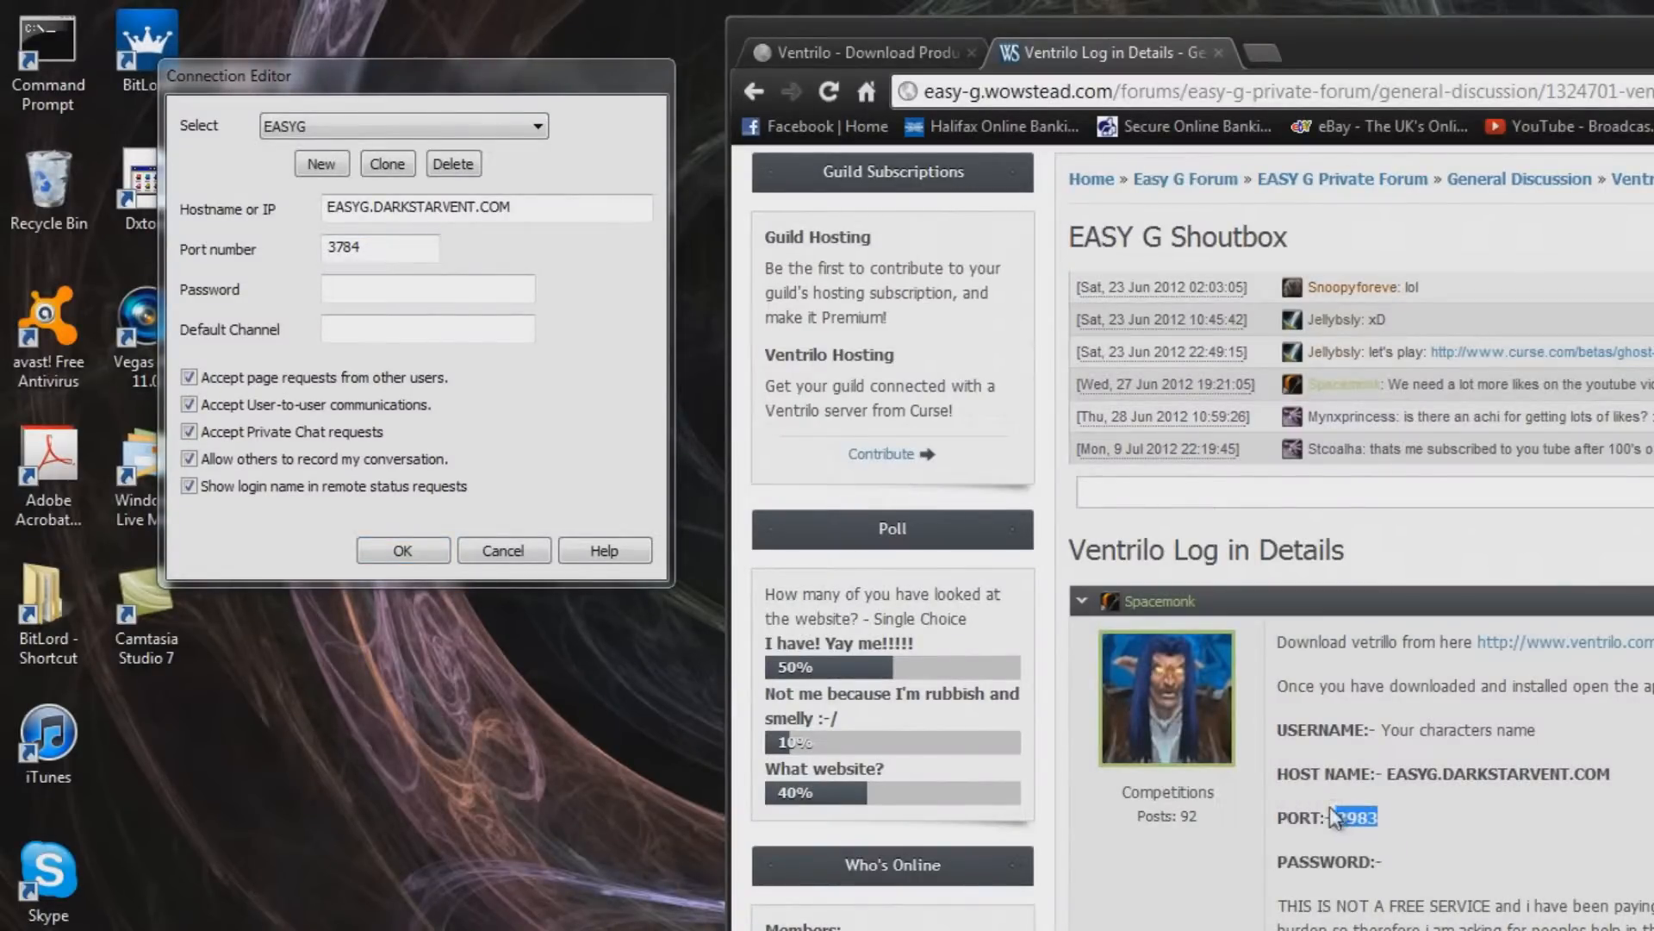
{"action": "left_click_drag", "start_coordinate": [398, 248], "coordinate": [322, 252]}
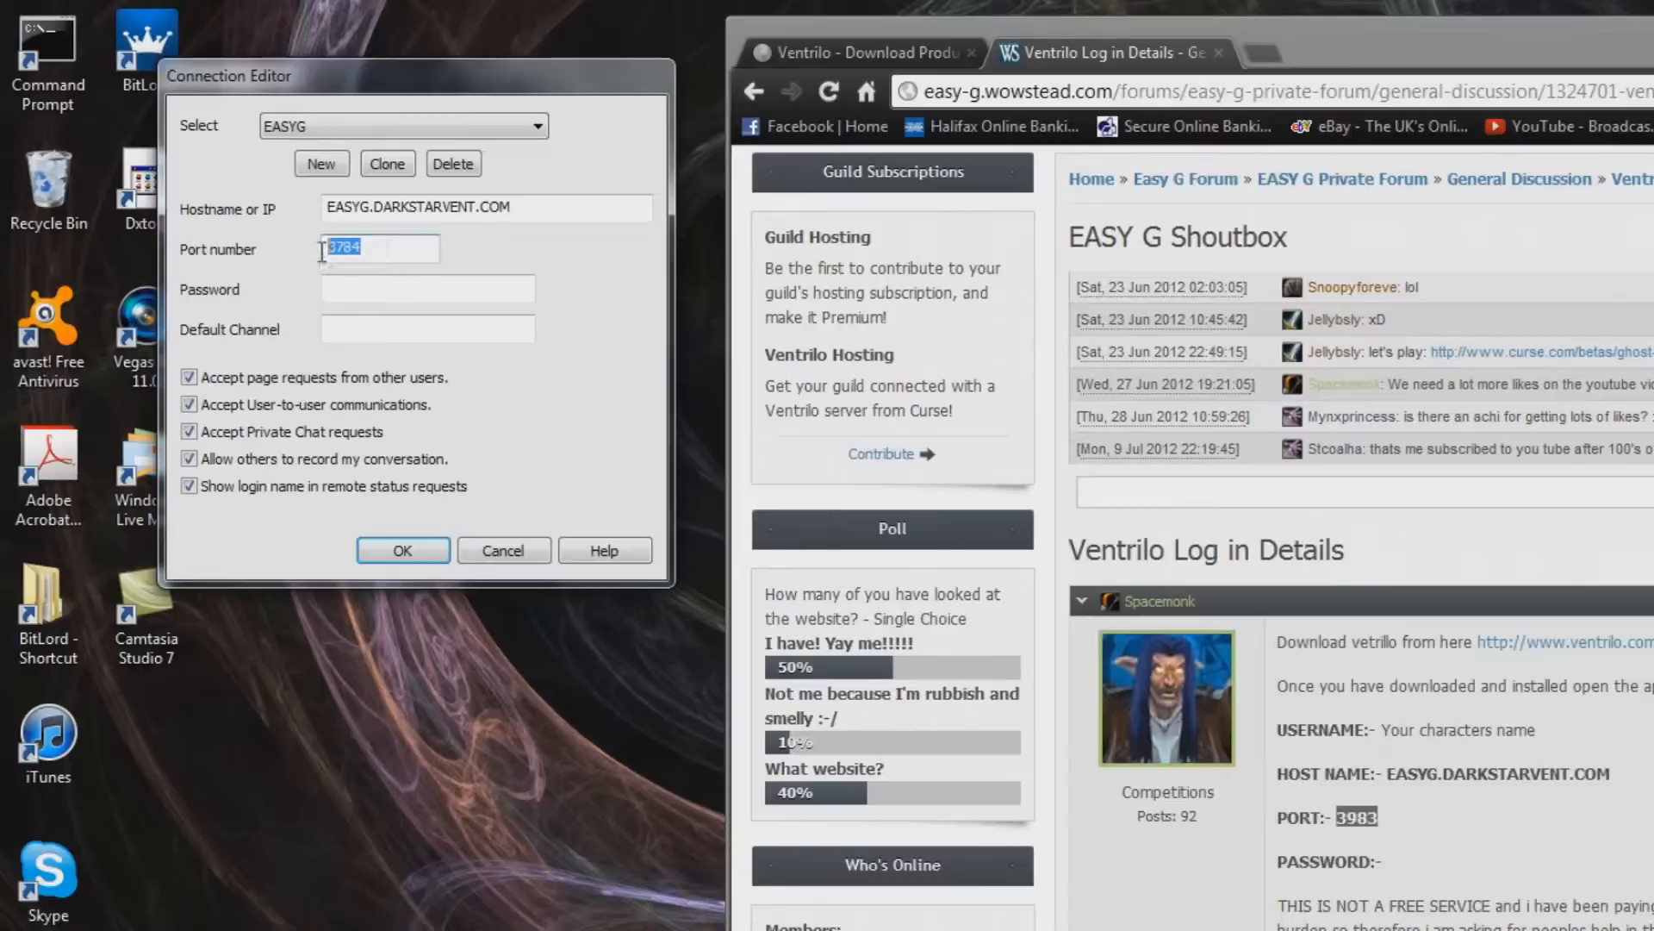
{"action": "key", "text": "ctrl+v"}
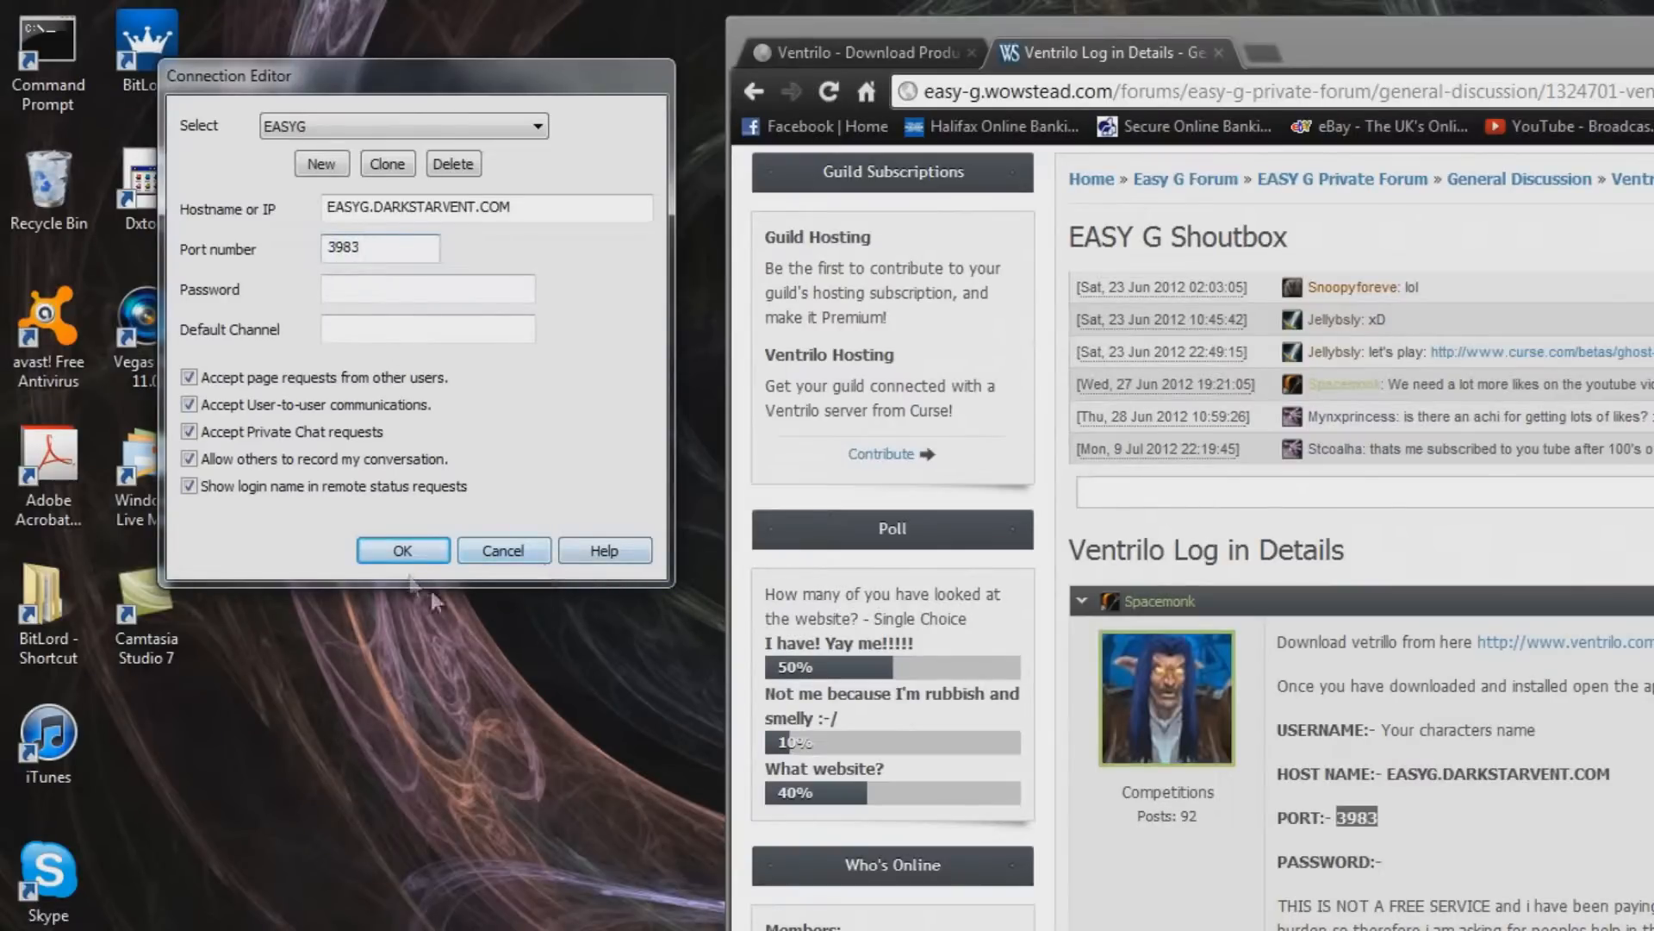
{"action": "left_click", "coordinate": [405, 552]}
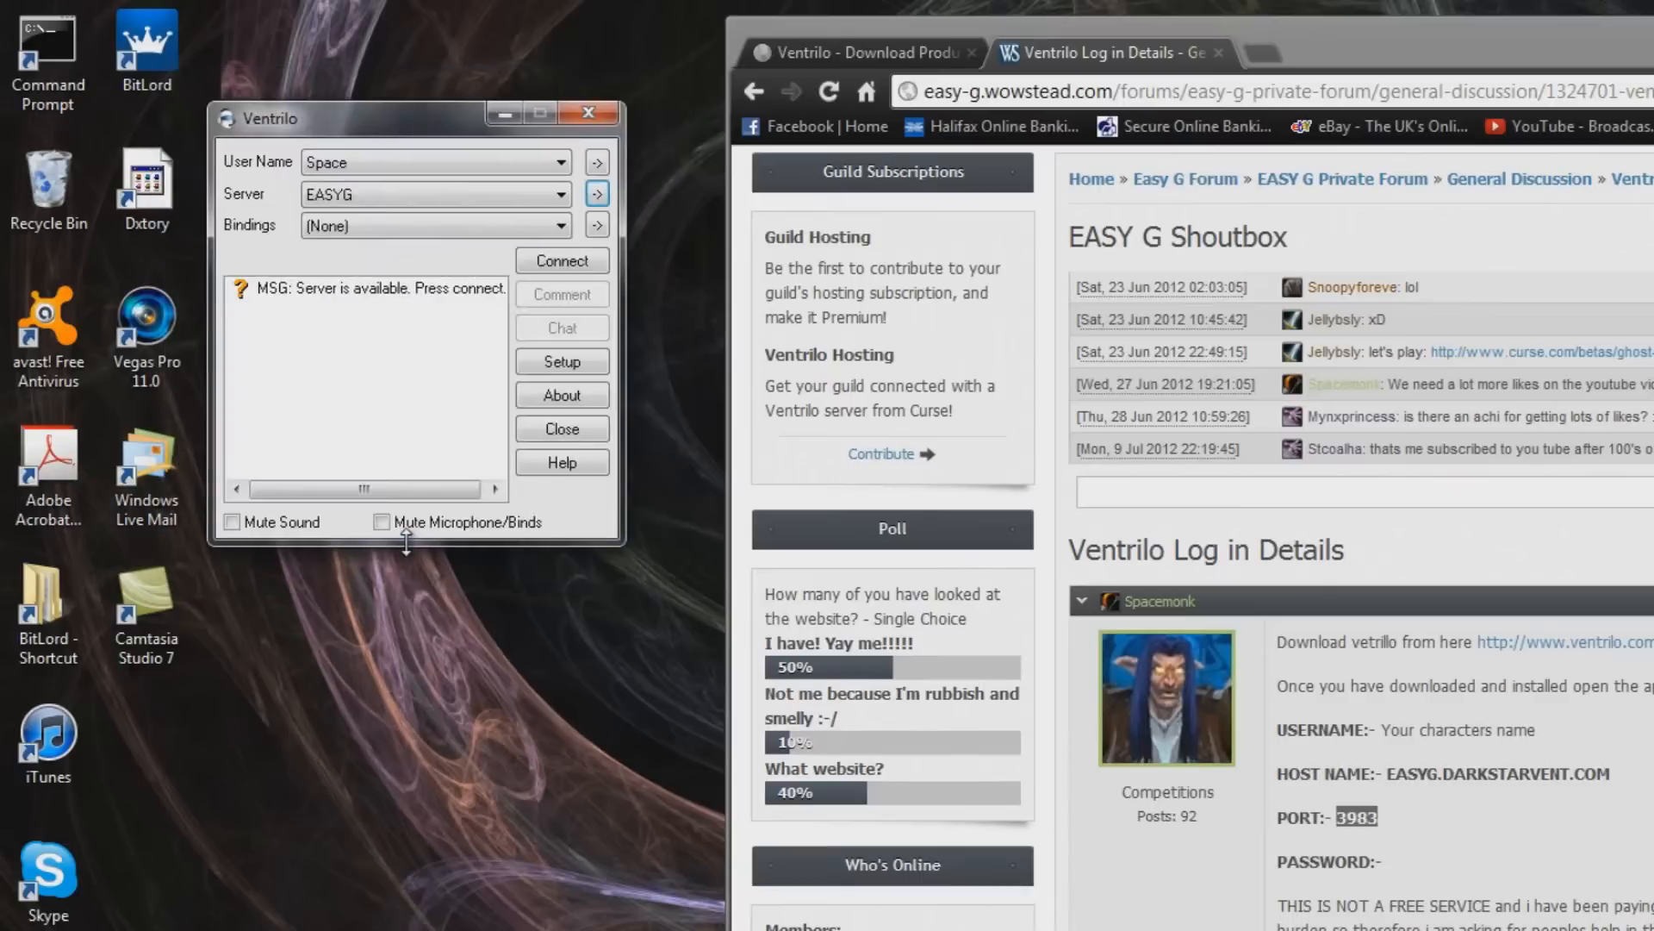
Set the voice output device to the Plantronics .Audio 478 USB speakers and the input device to its microphone, and save the setup.
{"action": "left_click", "coordinate": [560, 366]}
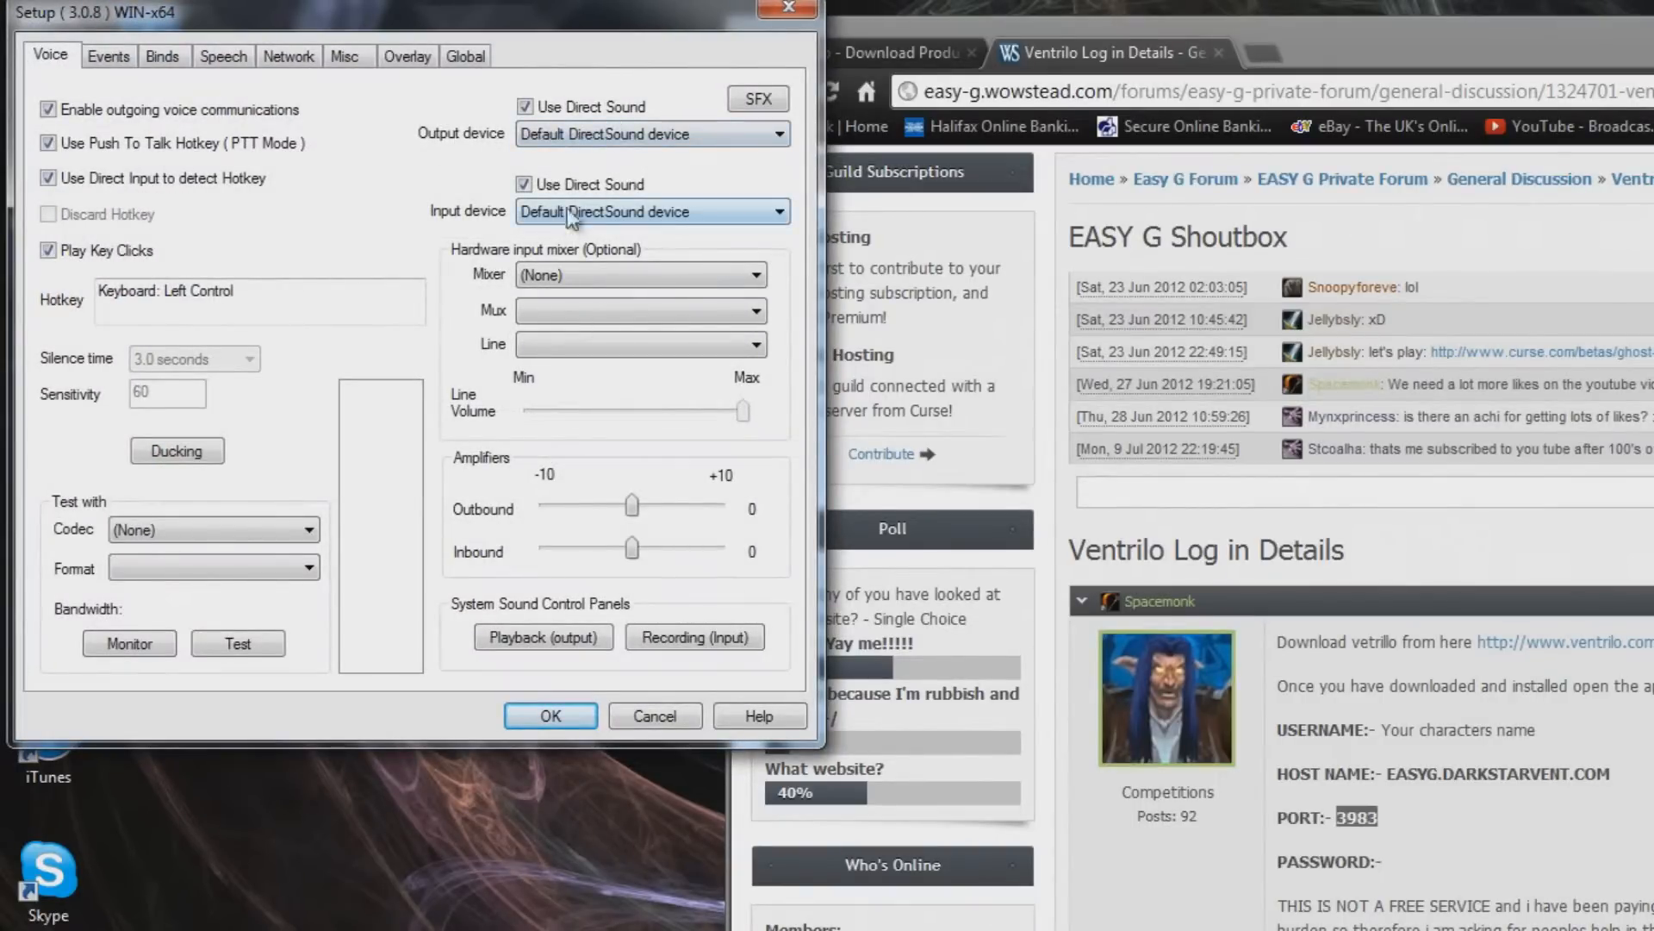
{"action": "left_click", "coordinate": [623, 143]}
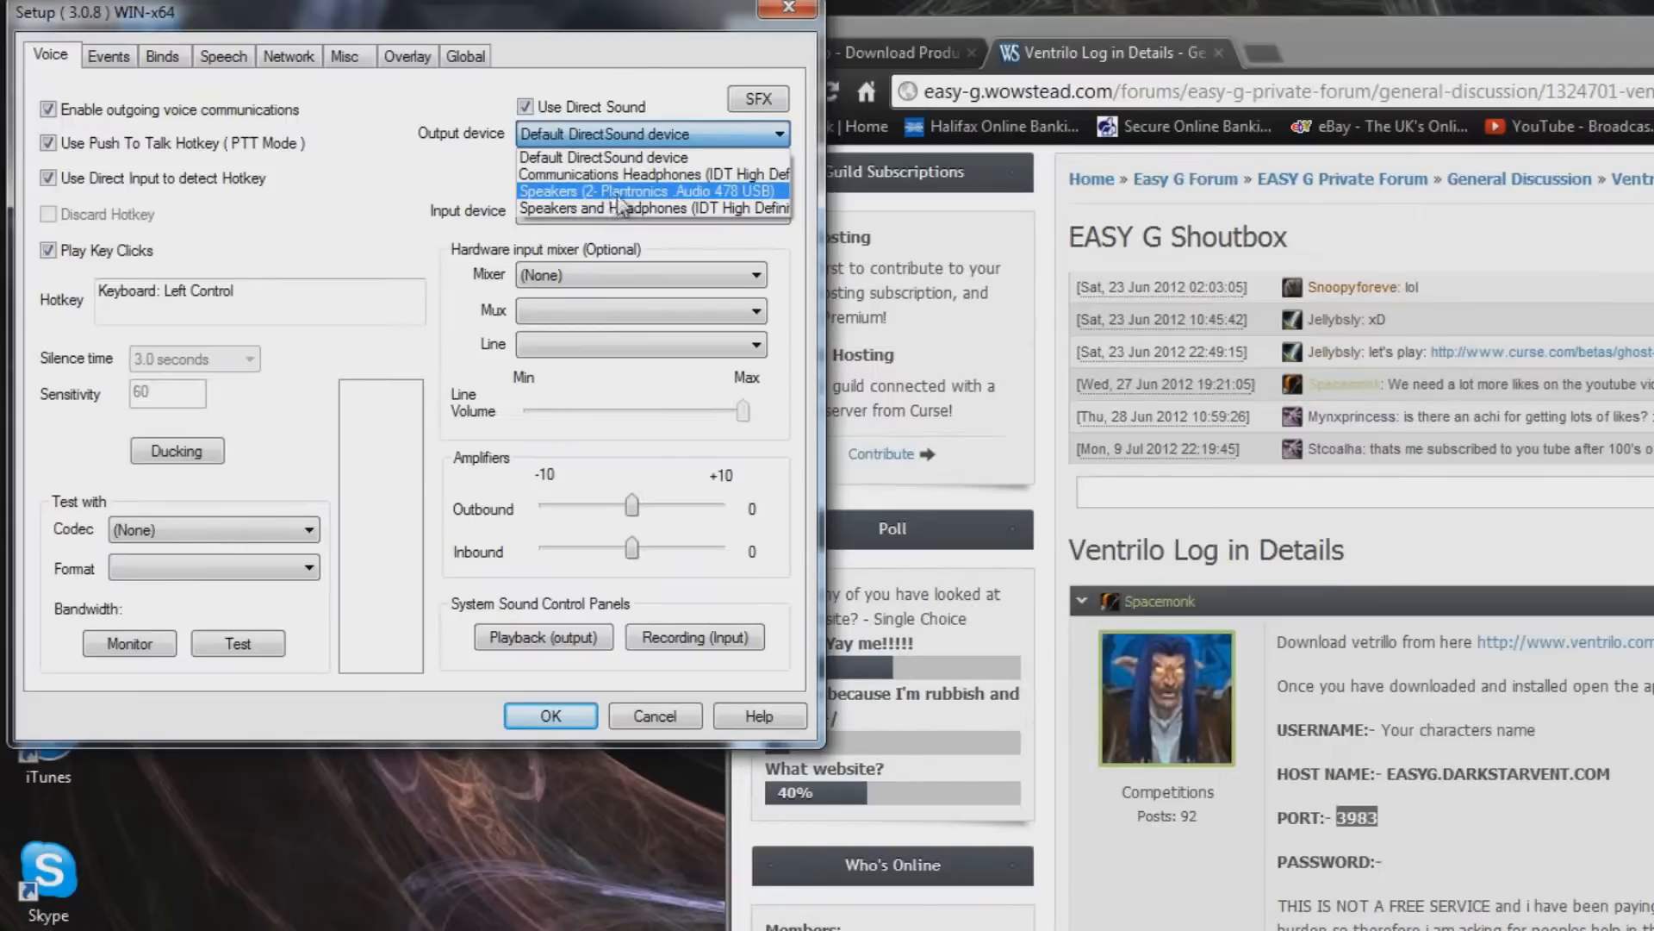
{"action": "left_click", "coordinate": [715, 193]}
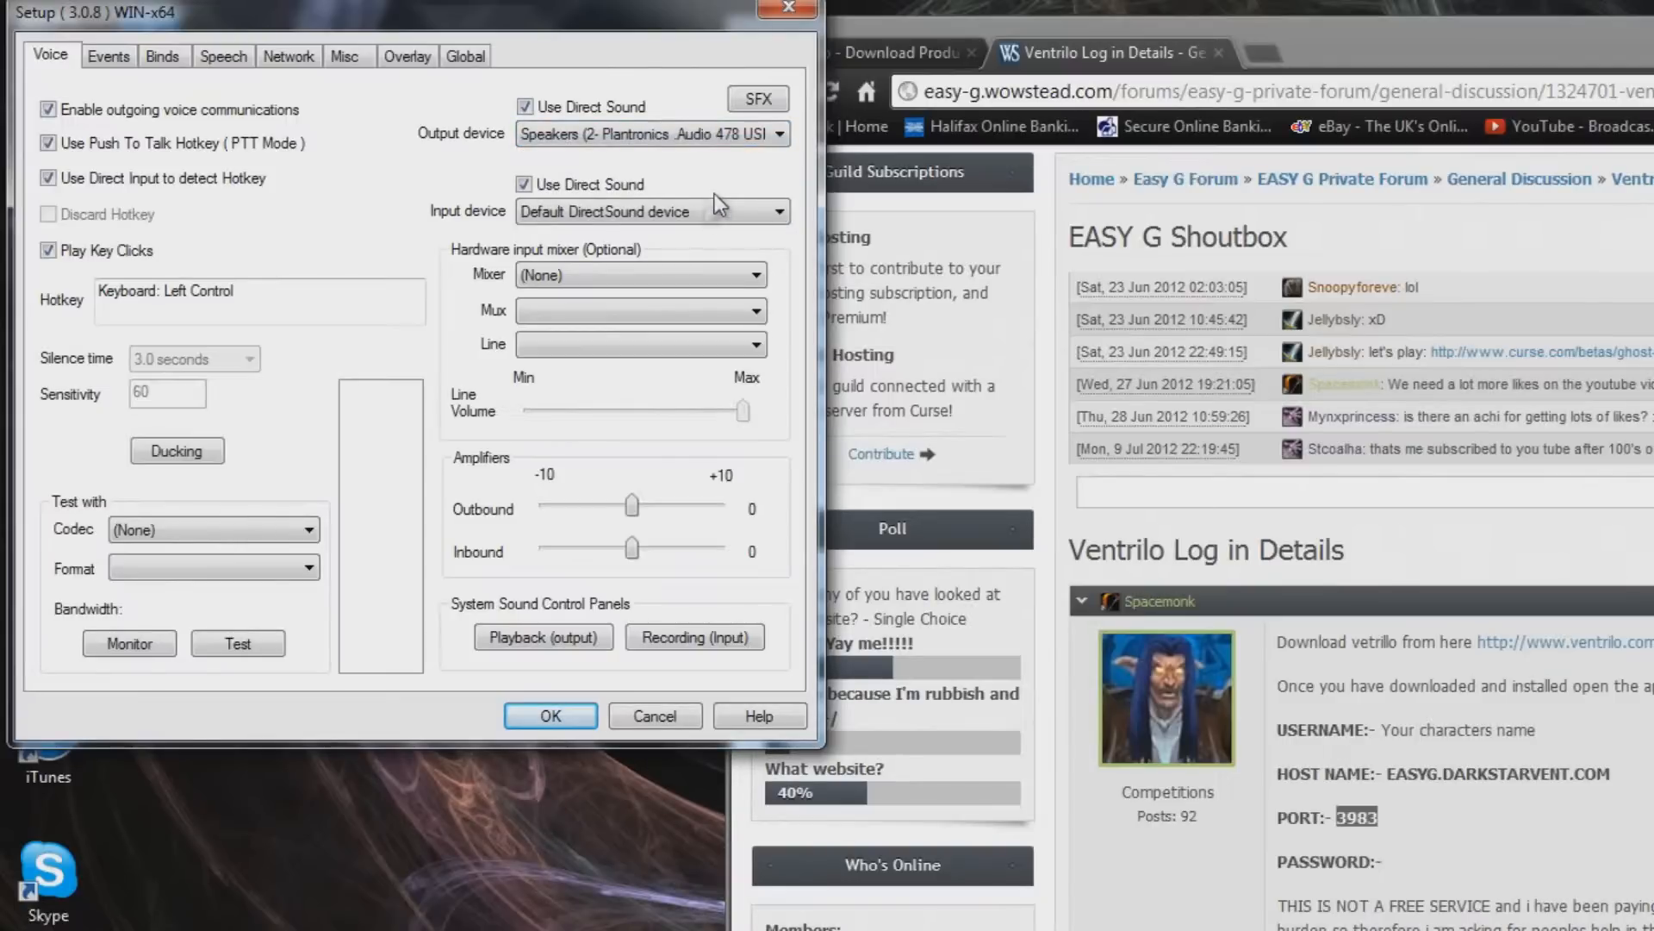
{"action": "left_click", "coordinate": [686, 216]}
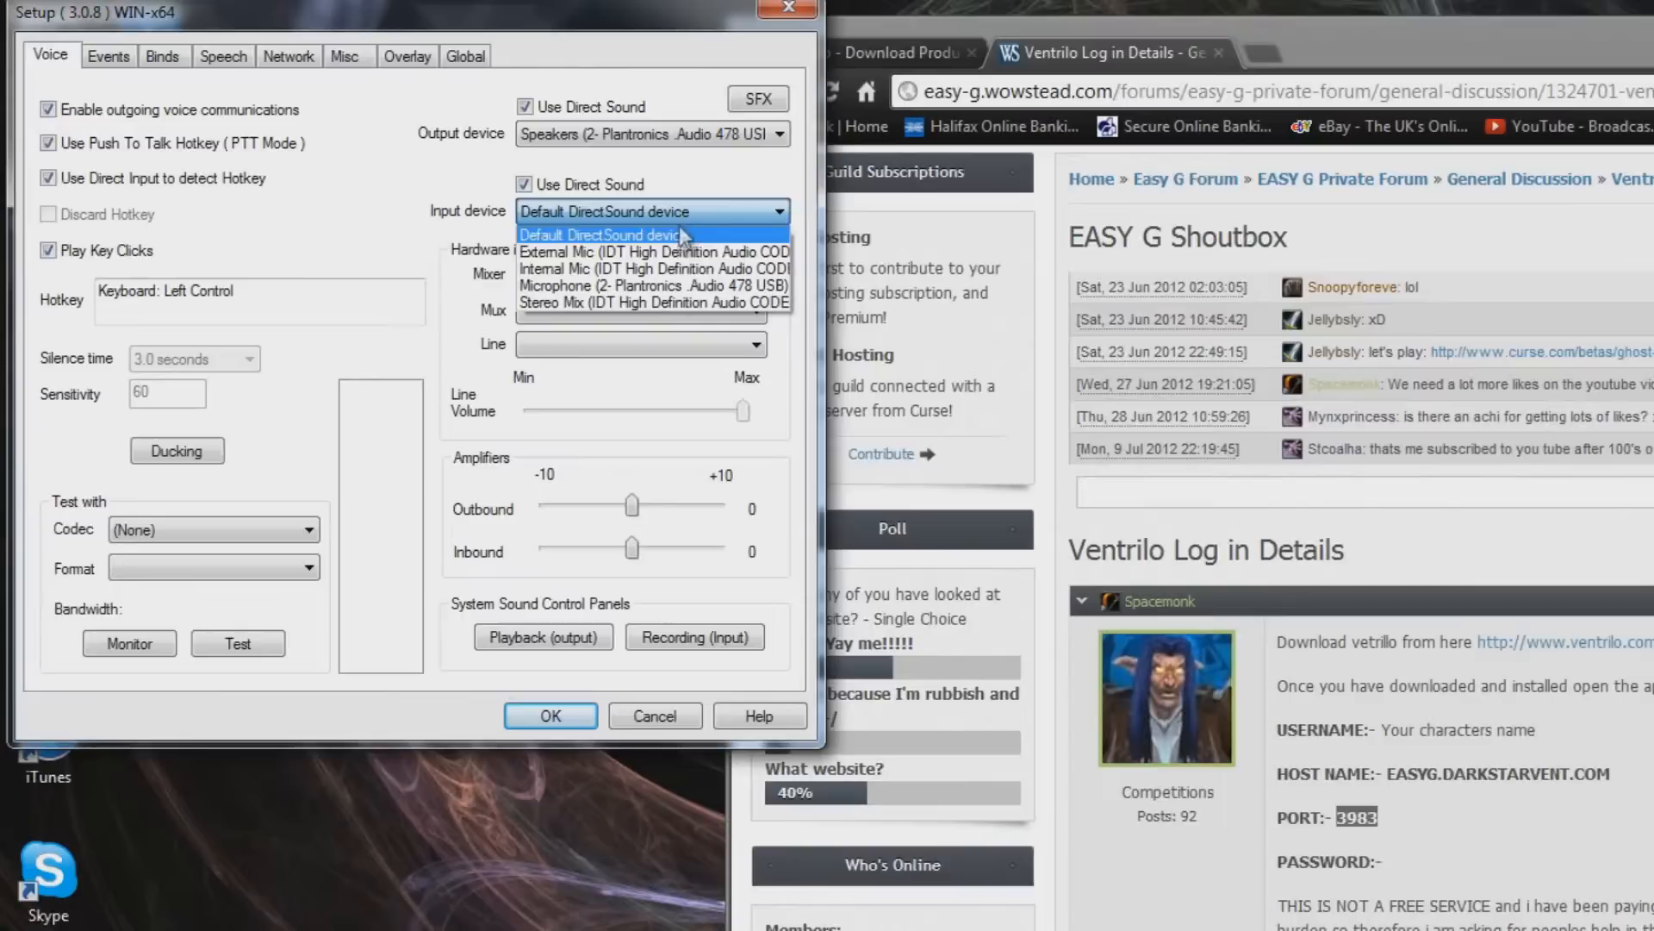
{"action": "left_click", "coordinate": [638, 286]}
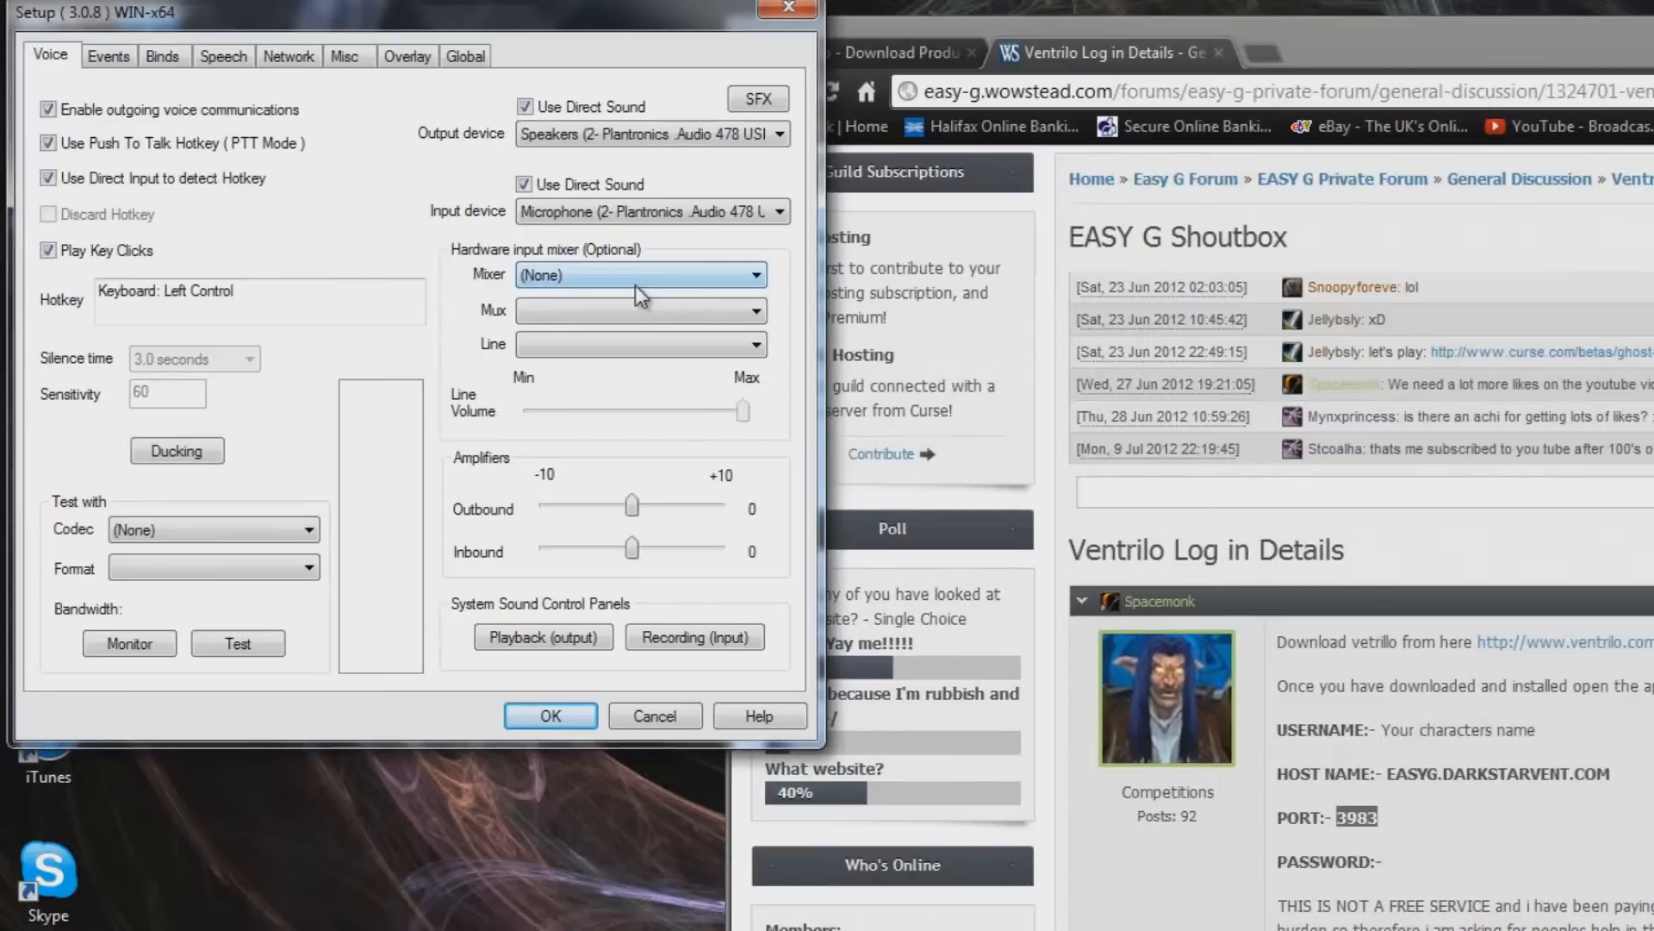
{"action": "left_click", "coordinate": [551, 716]}
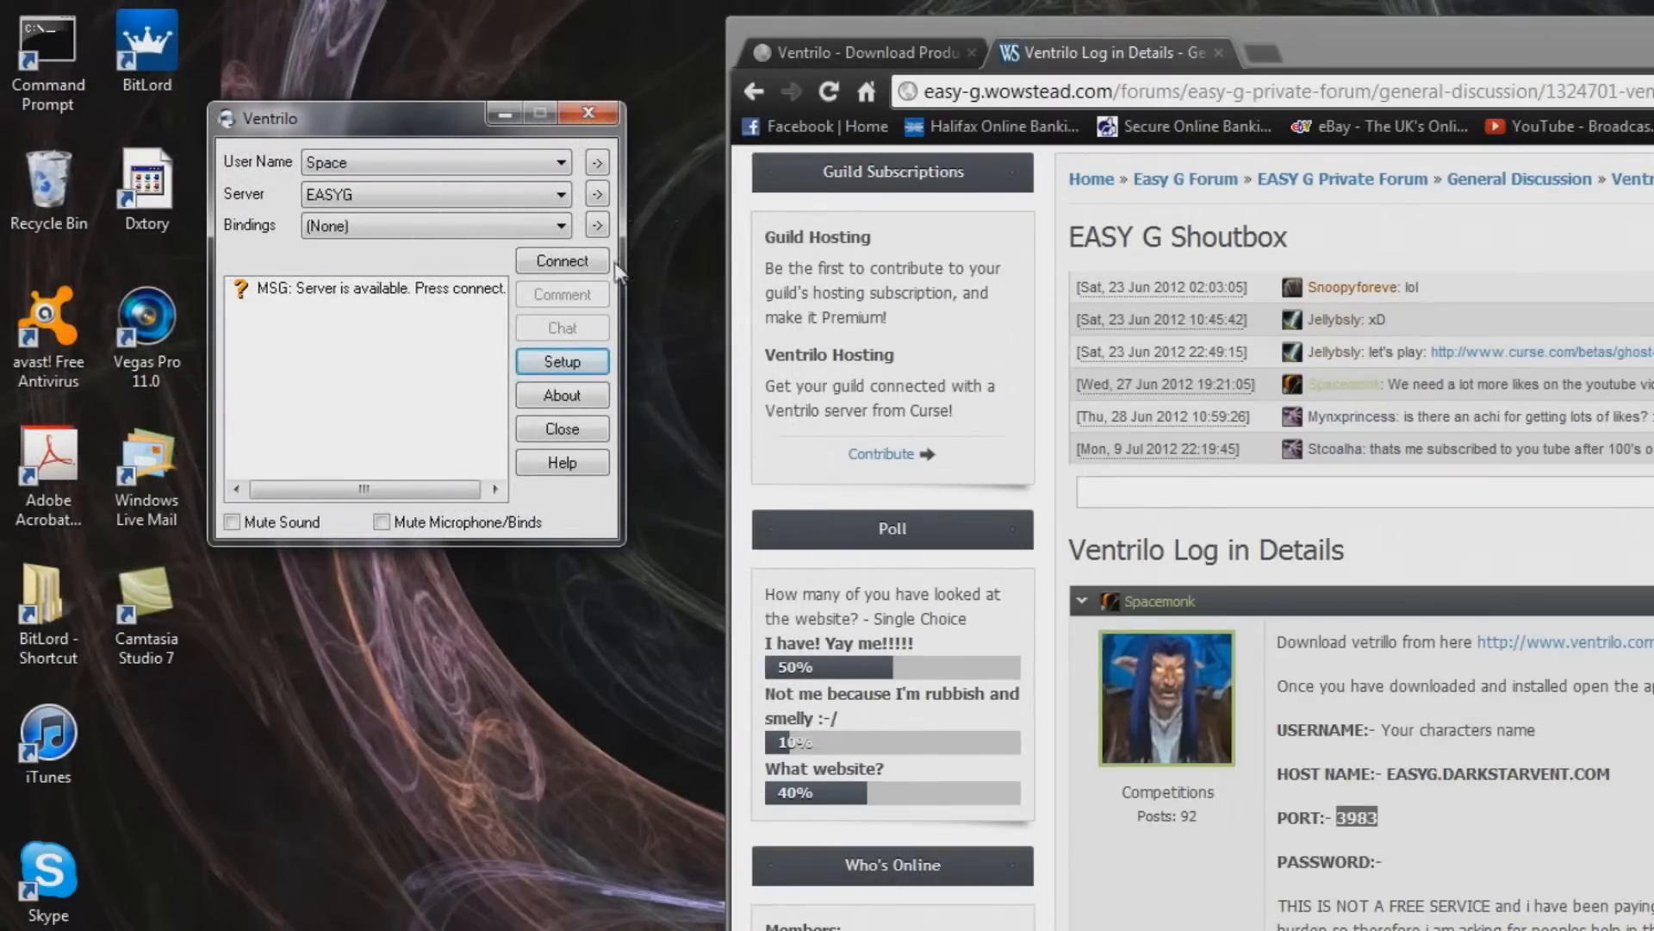
Connect to the EASYG server, dismiss the message of the day and move the Ventrilo window nearer the desktop's centre.
{"action": "left_click", "coordinate": [575, 262]}
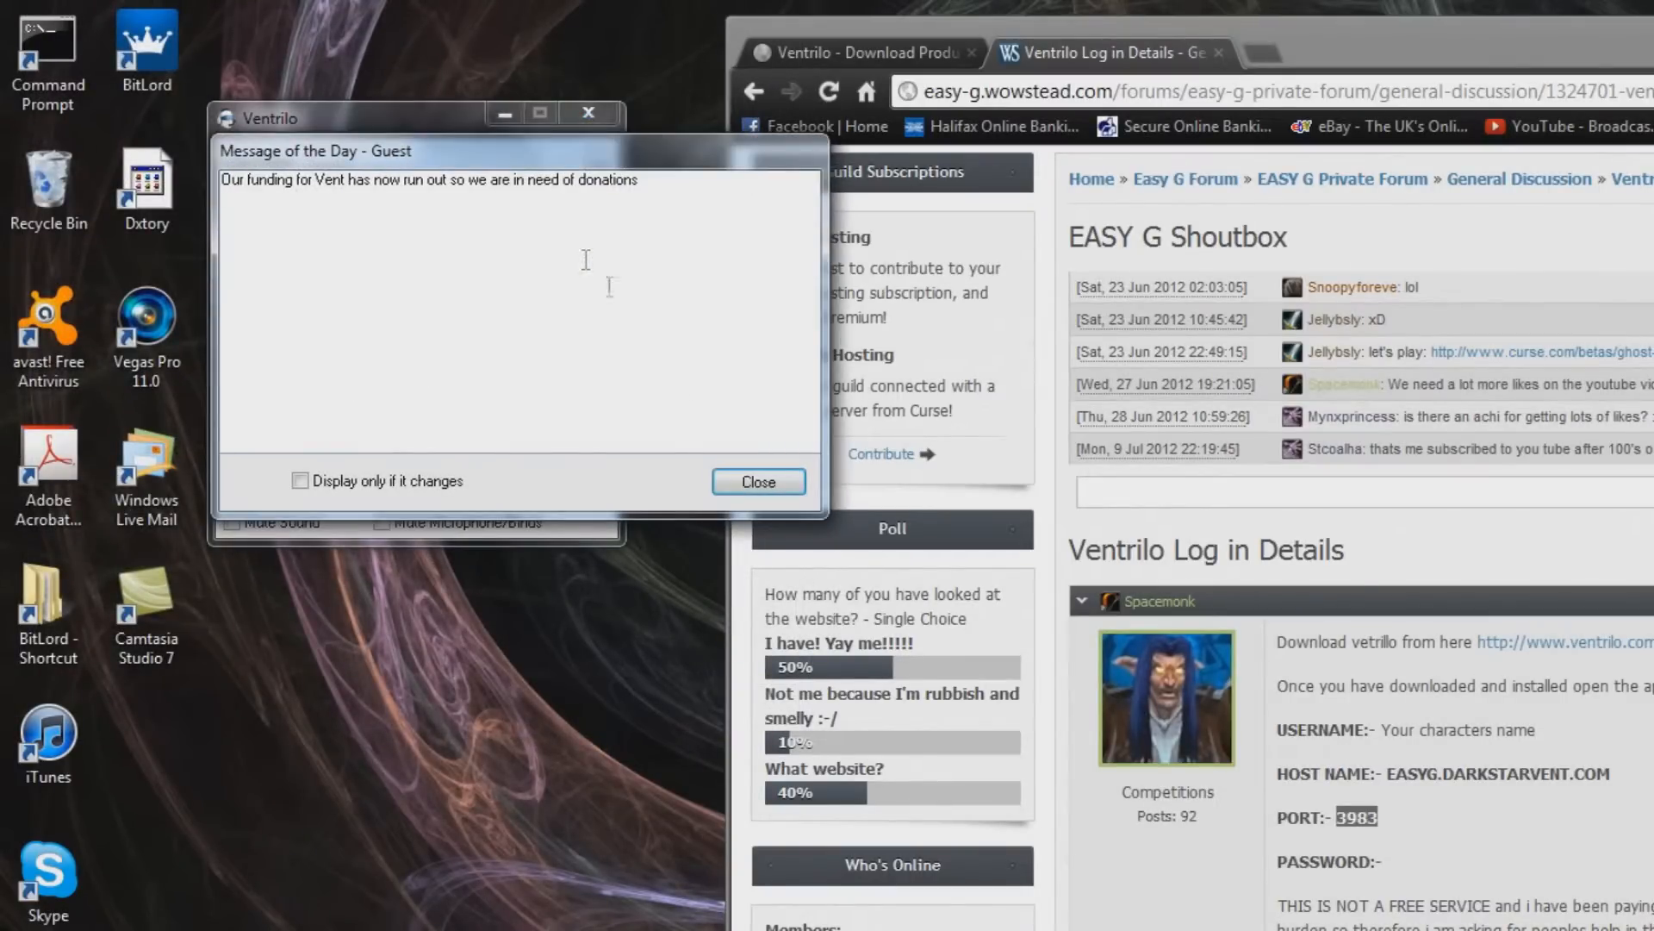
{"action": "left_click", "coordinate": [782, 484]}
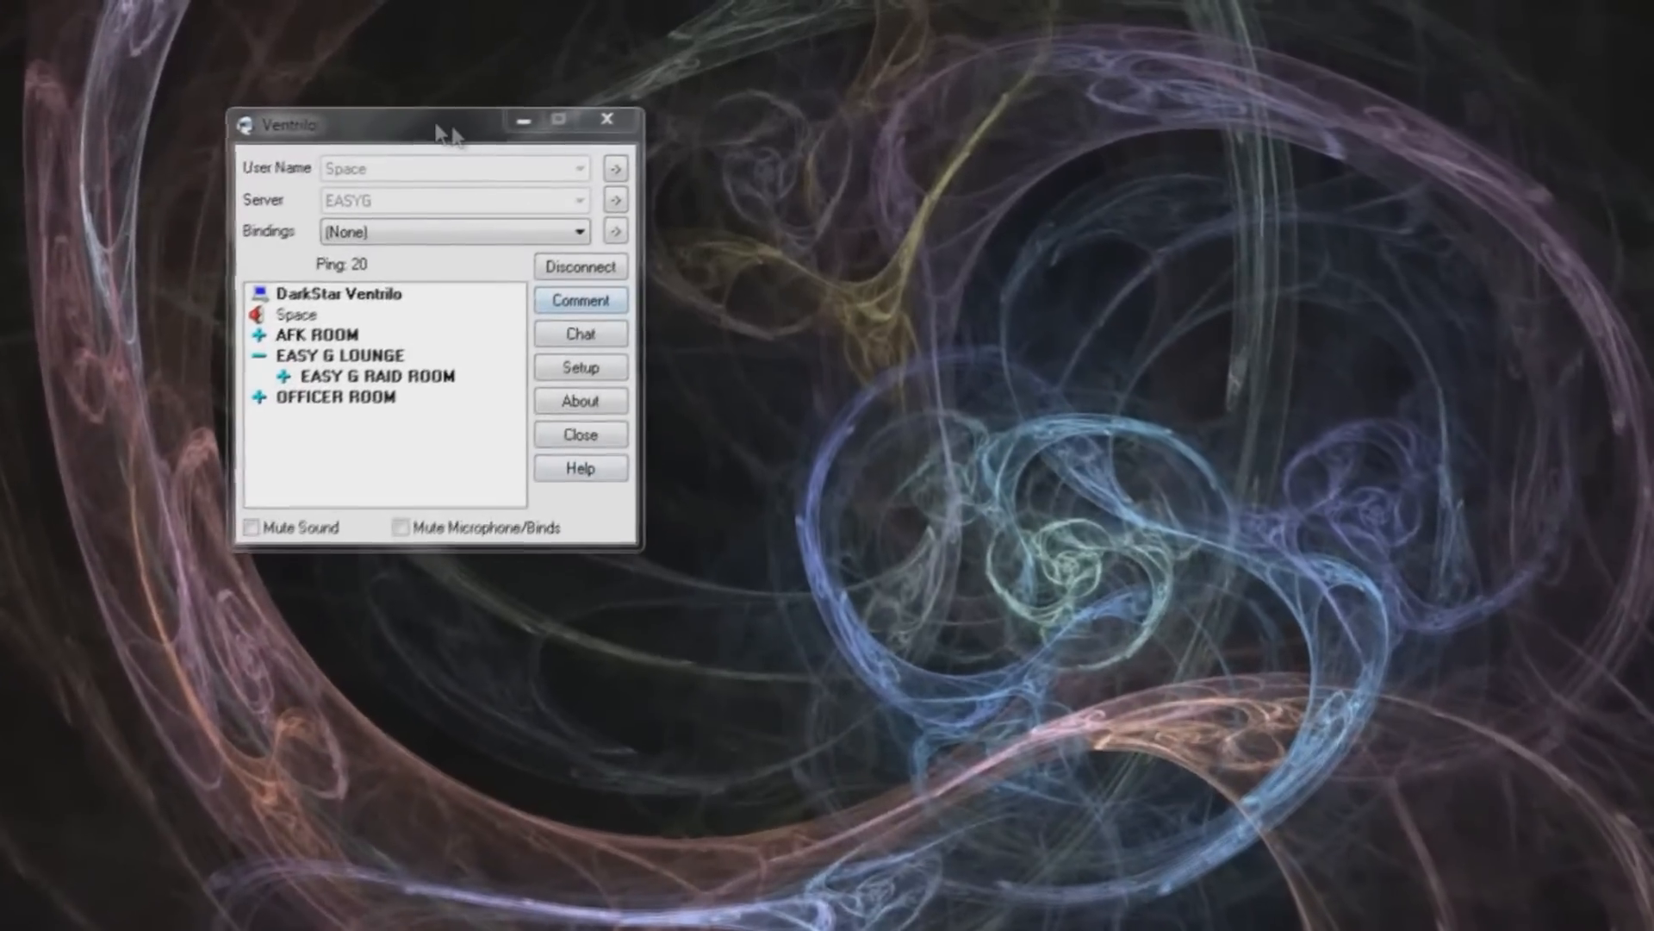
{"action": "left_click_drag", "start_coordinate": [506, 100], "coordinate": [593, 182]}
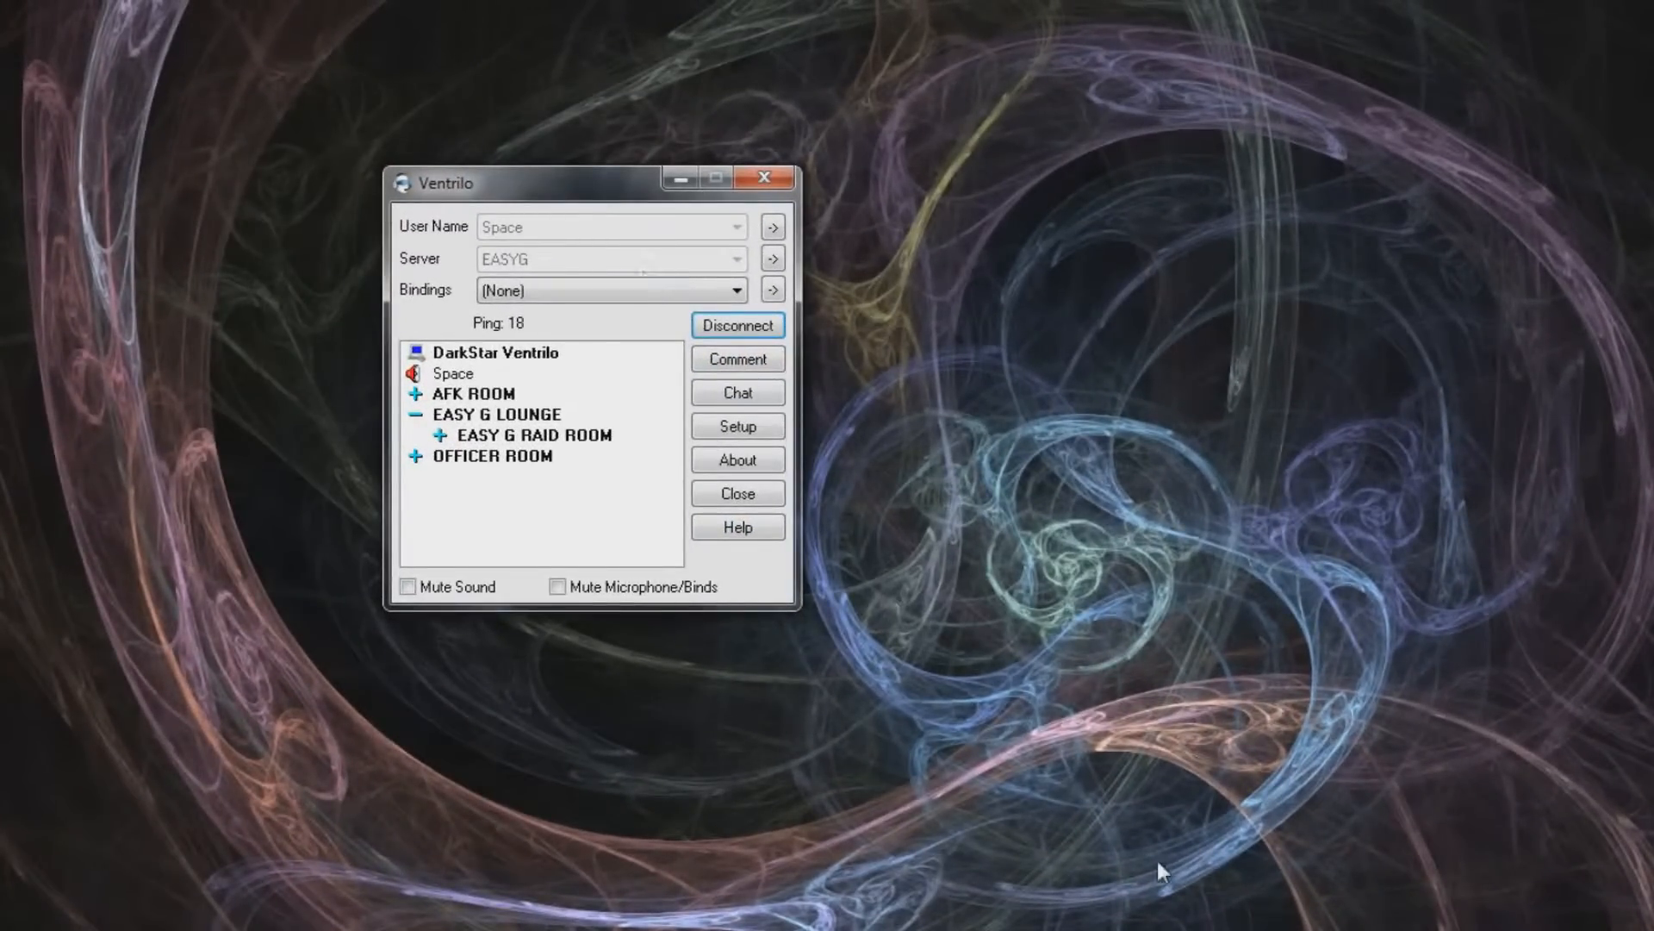
Set the push-to-talk hotkey to Mouse: Button 4 in the voice setup, and run and stop a voice test.
{"action": "left_click", "coordinate": [754, 430]}
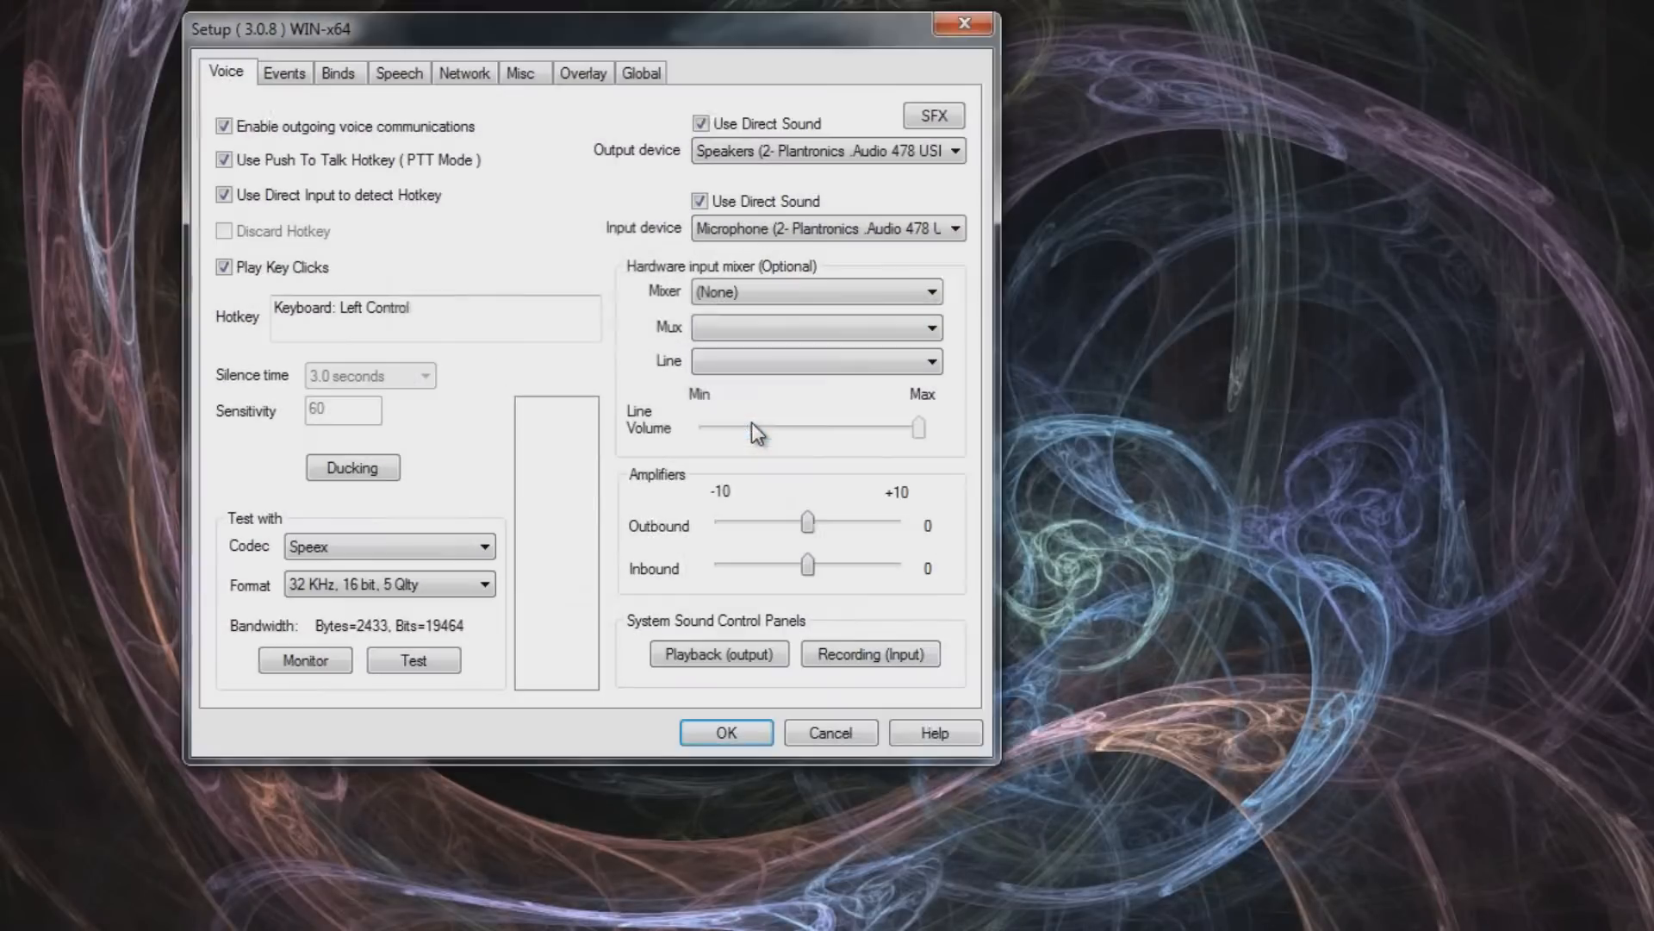
{"action": "left_click_drag", "start_coordinate": [720, 33], "coordinate": [1169, 91]}
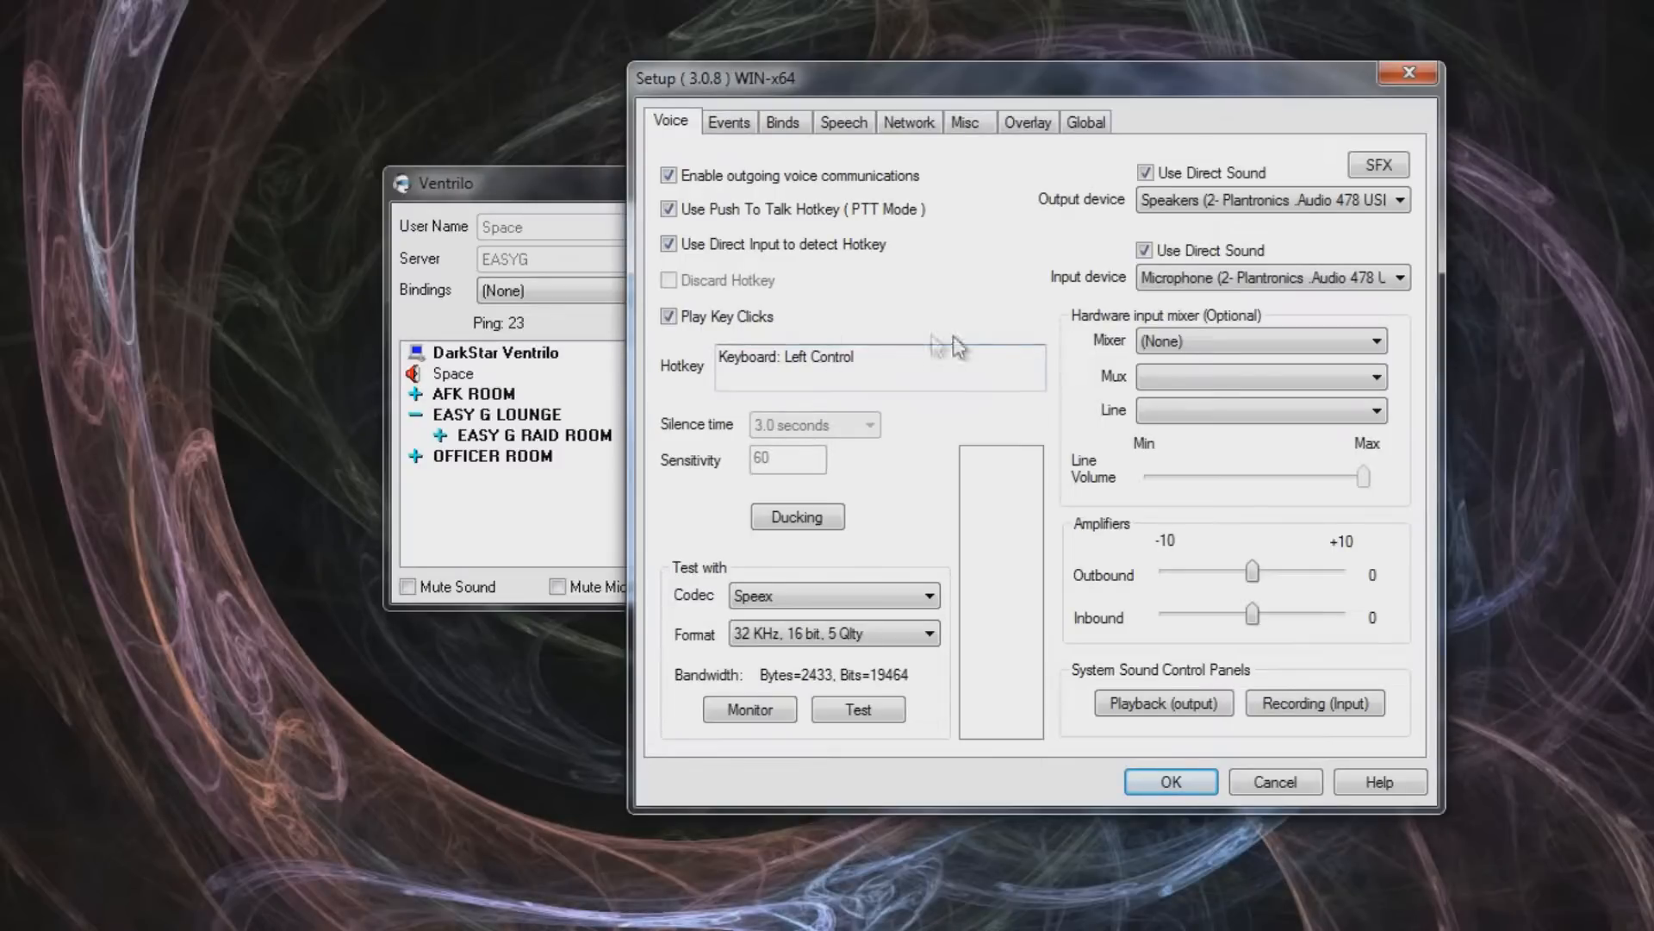
{"action": "left_click", "coordinate": [867, 362]}
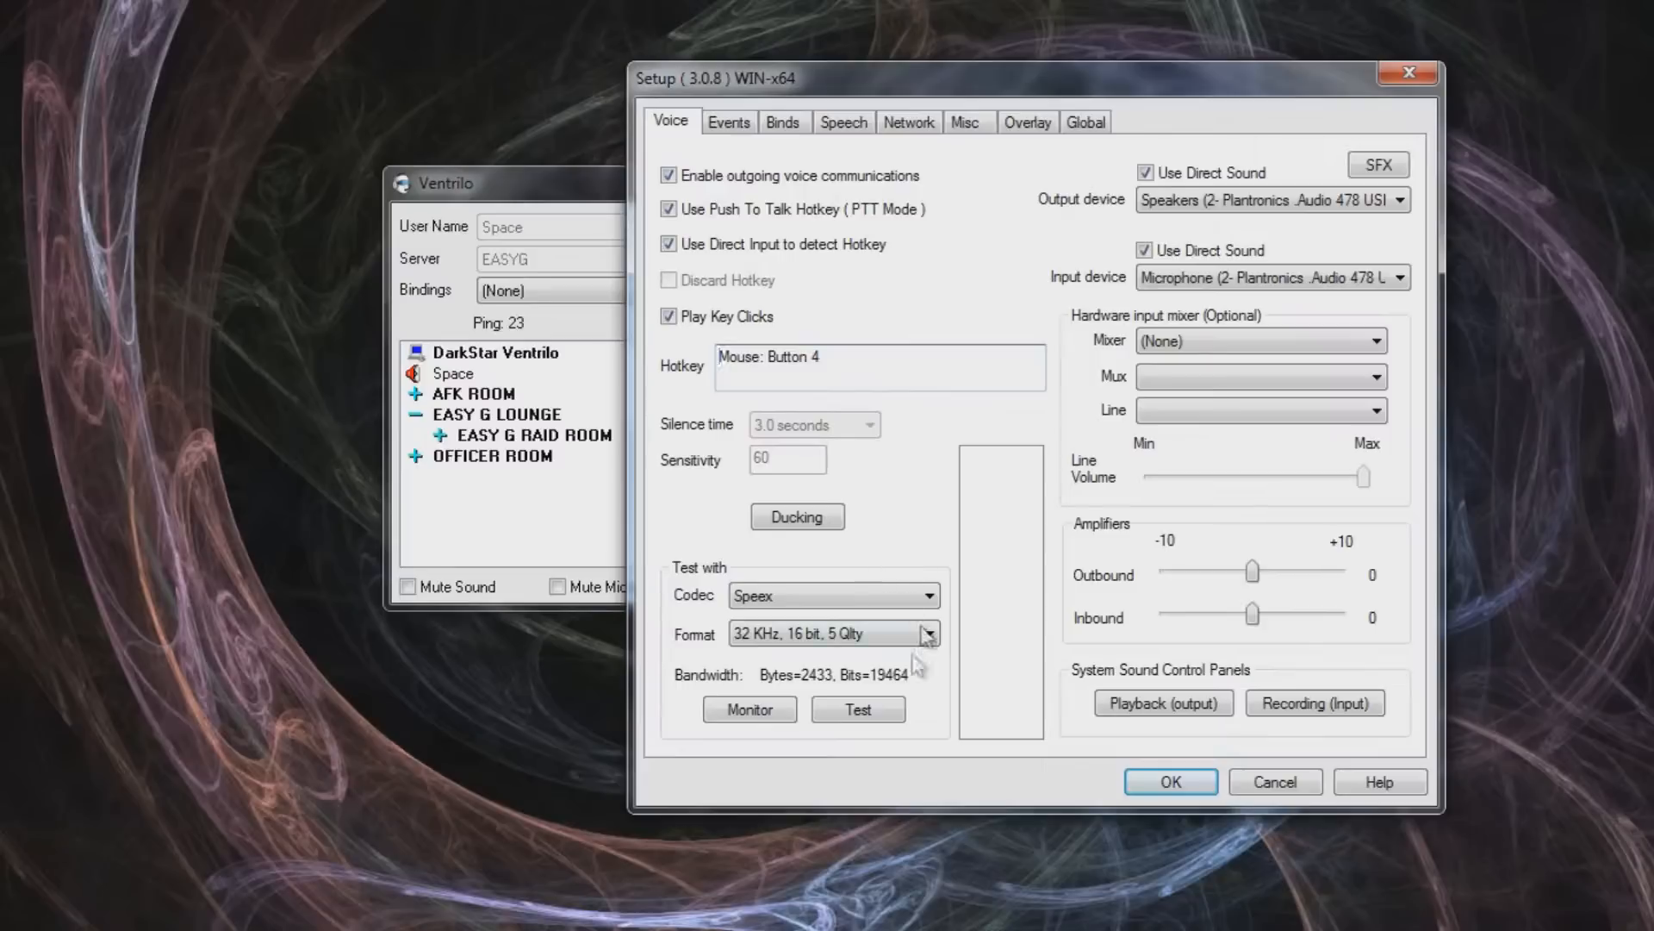
{"action": "left_click", "coordinate": [891, 710]}
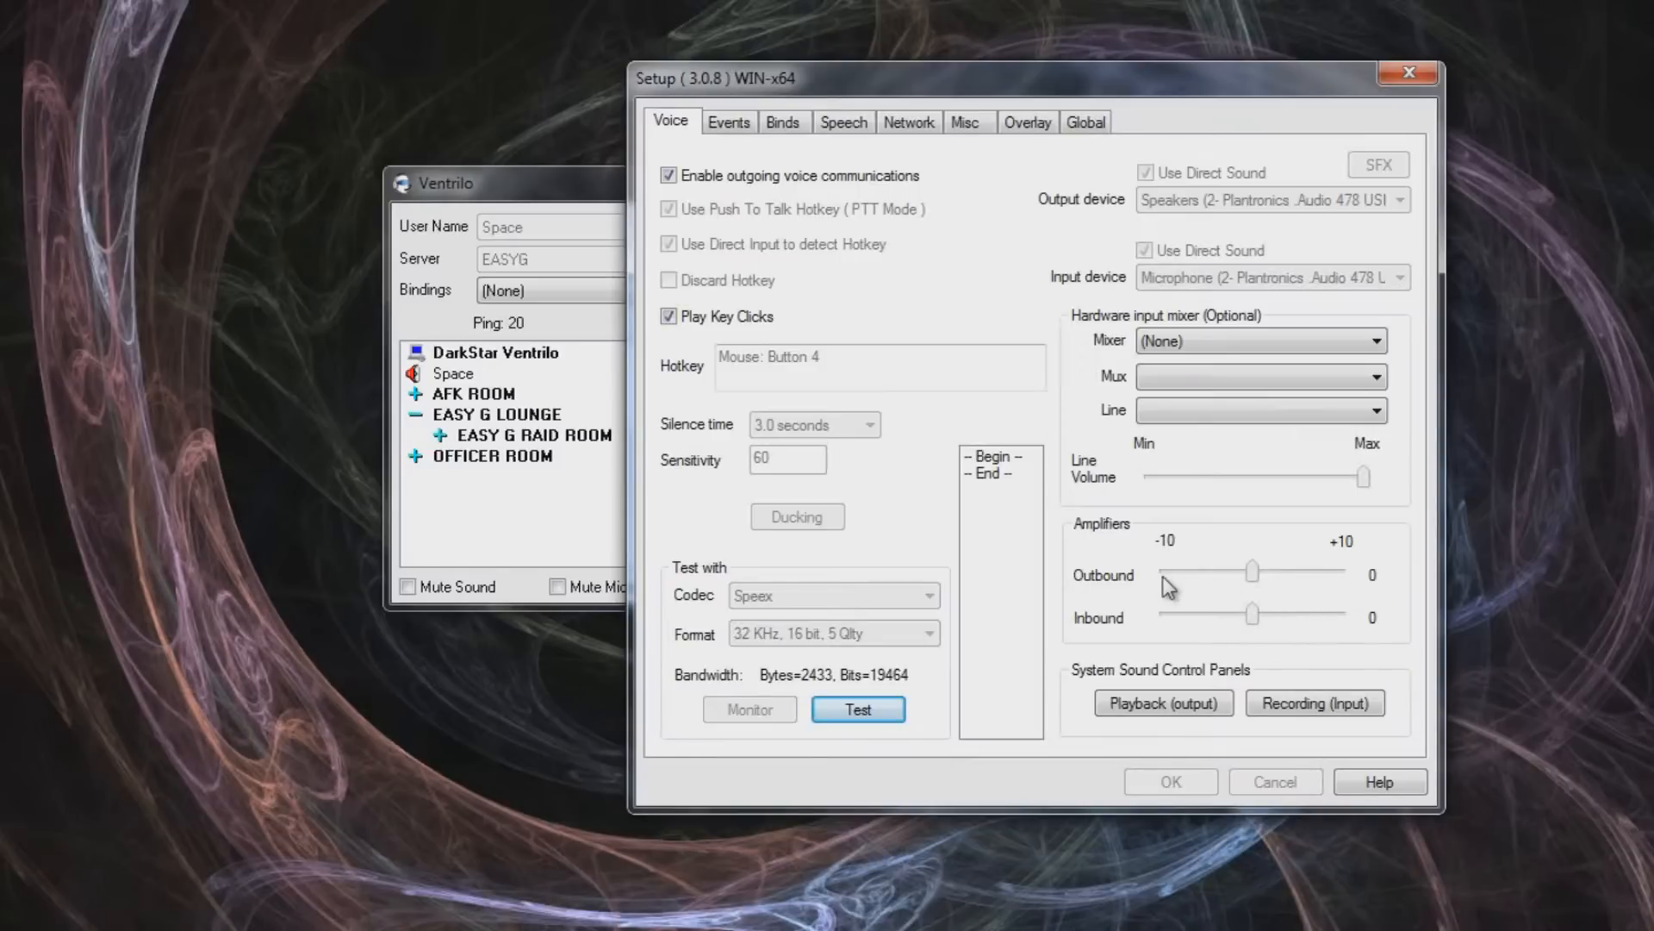
{"action": "left_click", "coordinate": [862, 710]}
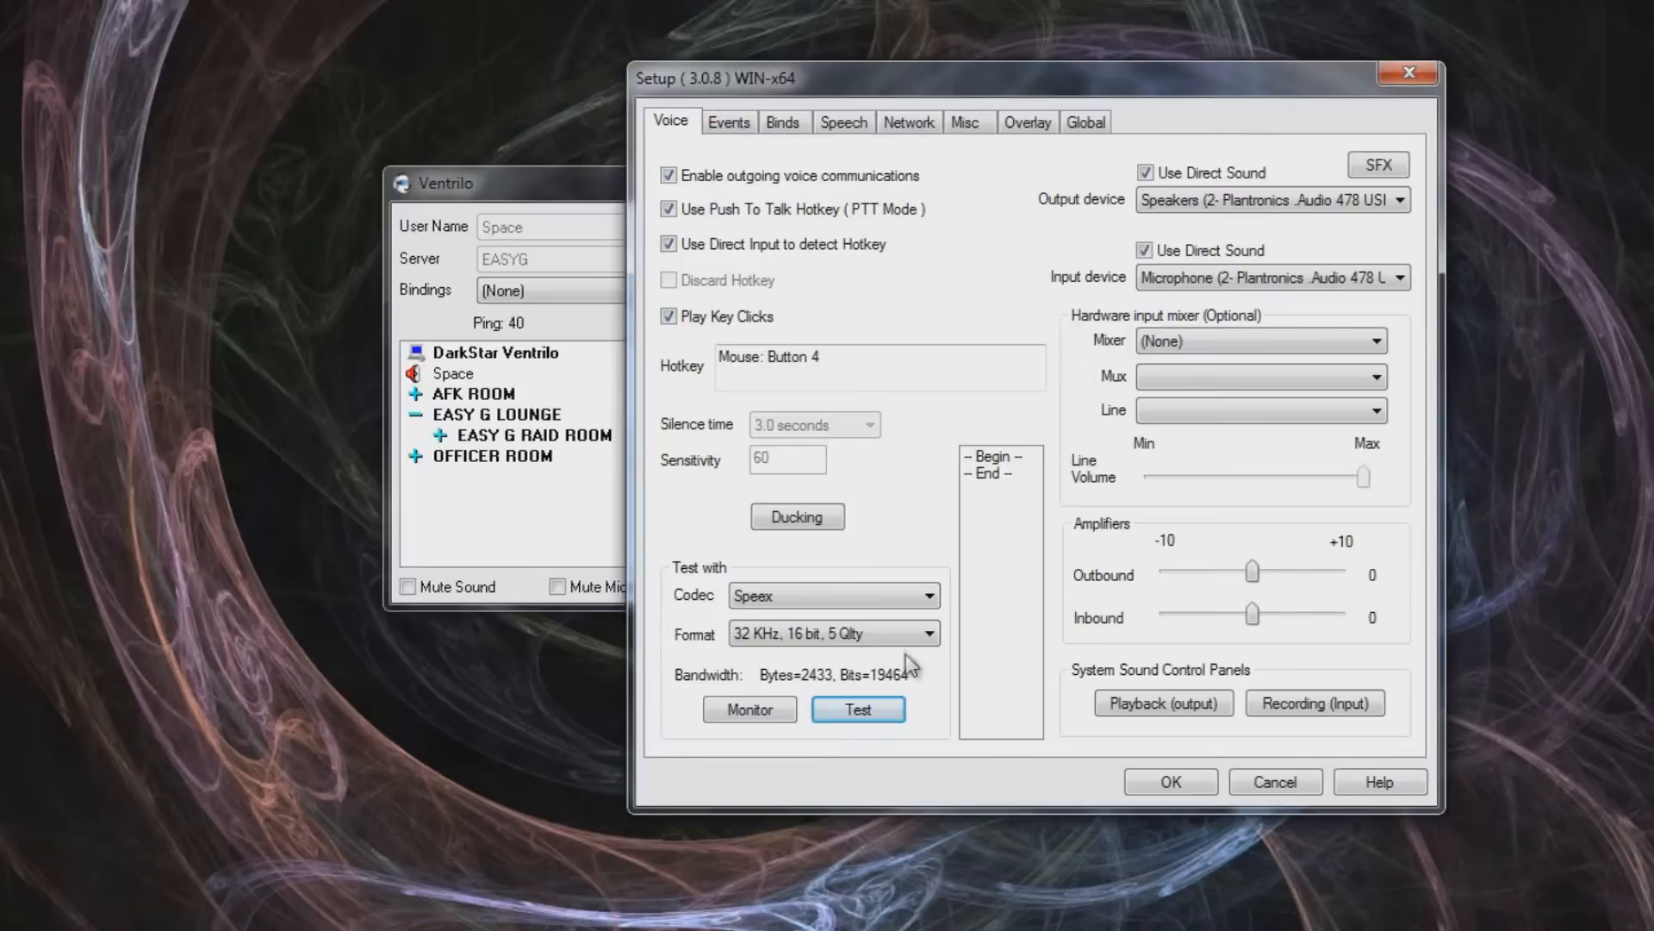
Switch all event notifications to text-to-speech and play the sound for the "You connect to server" event.
{"action": "left_click", "coordinate": [749, 126]}
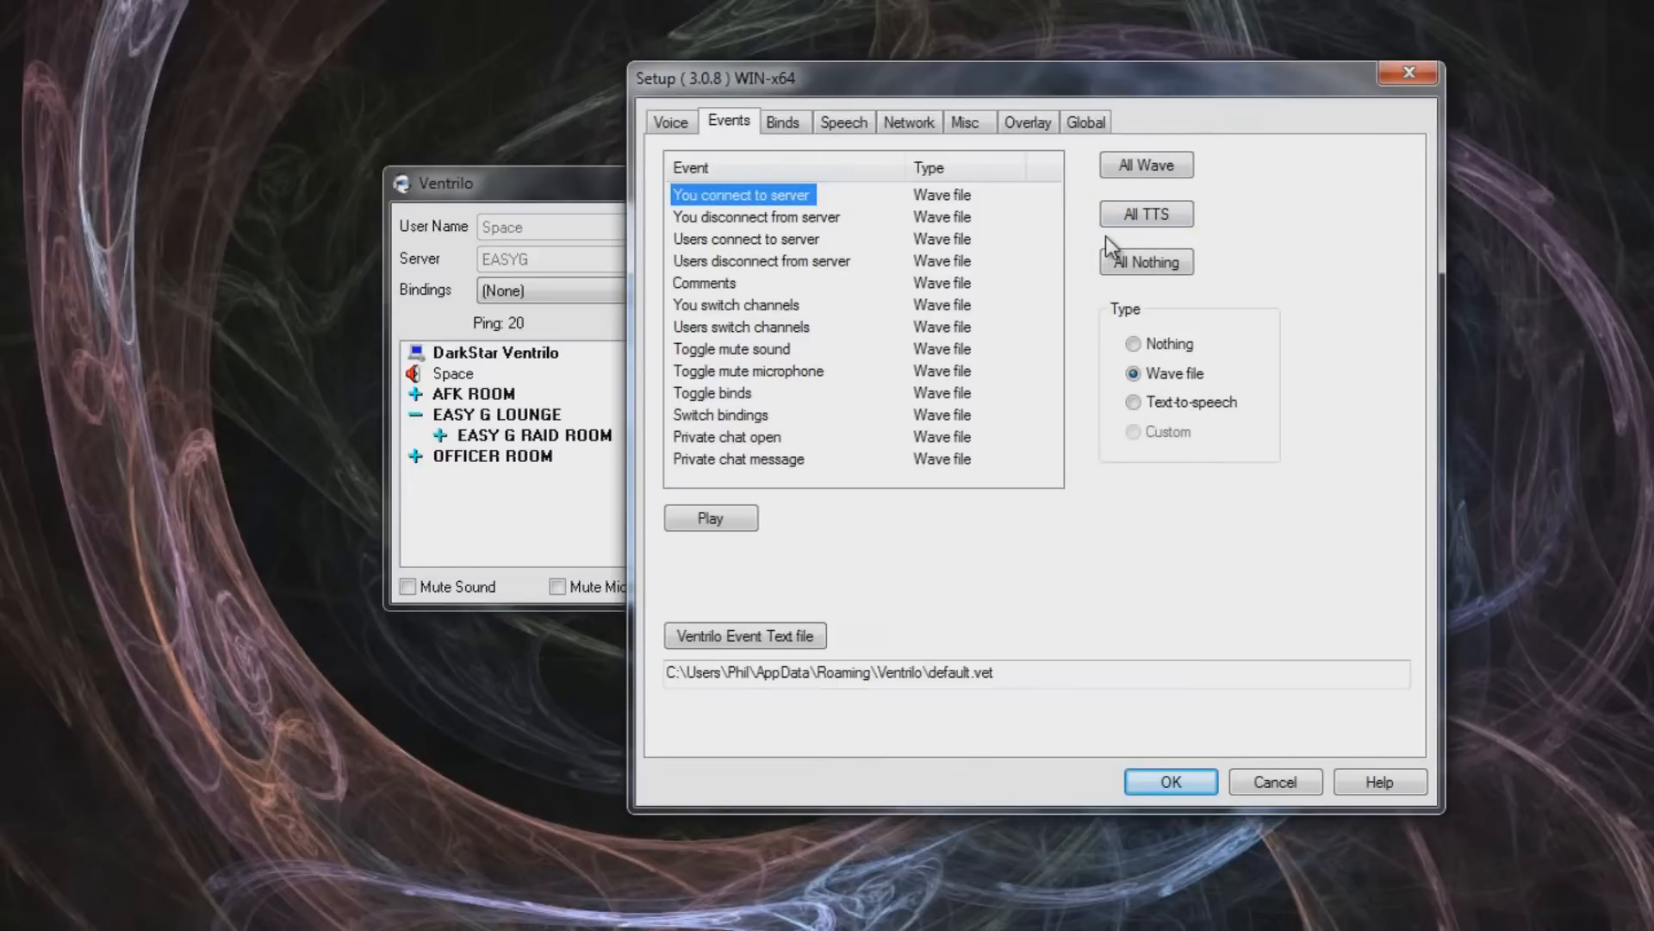
{"action": "left_click", "coordinate": [1150, 215]}
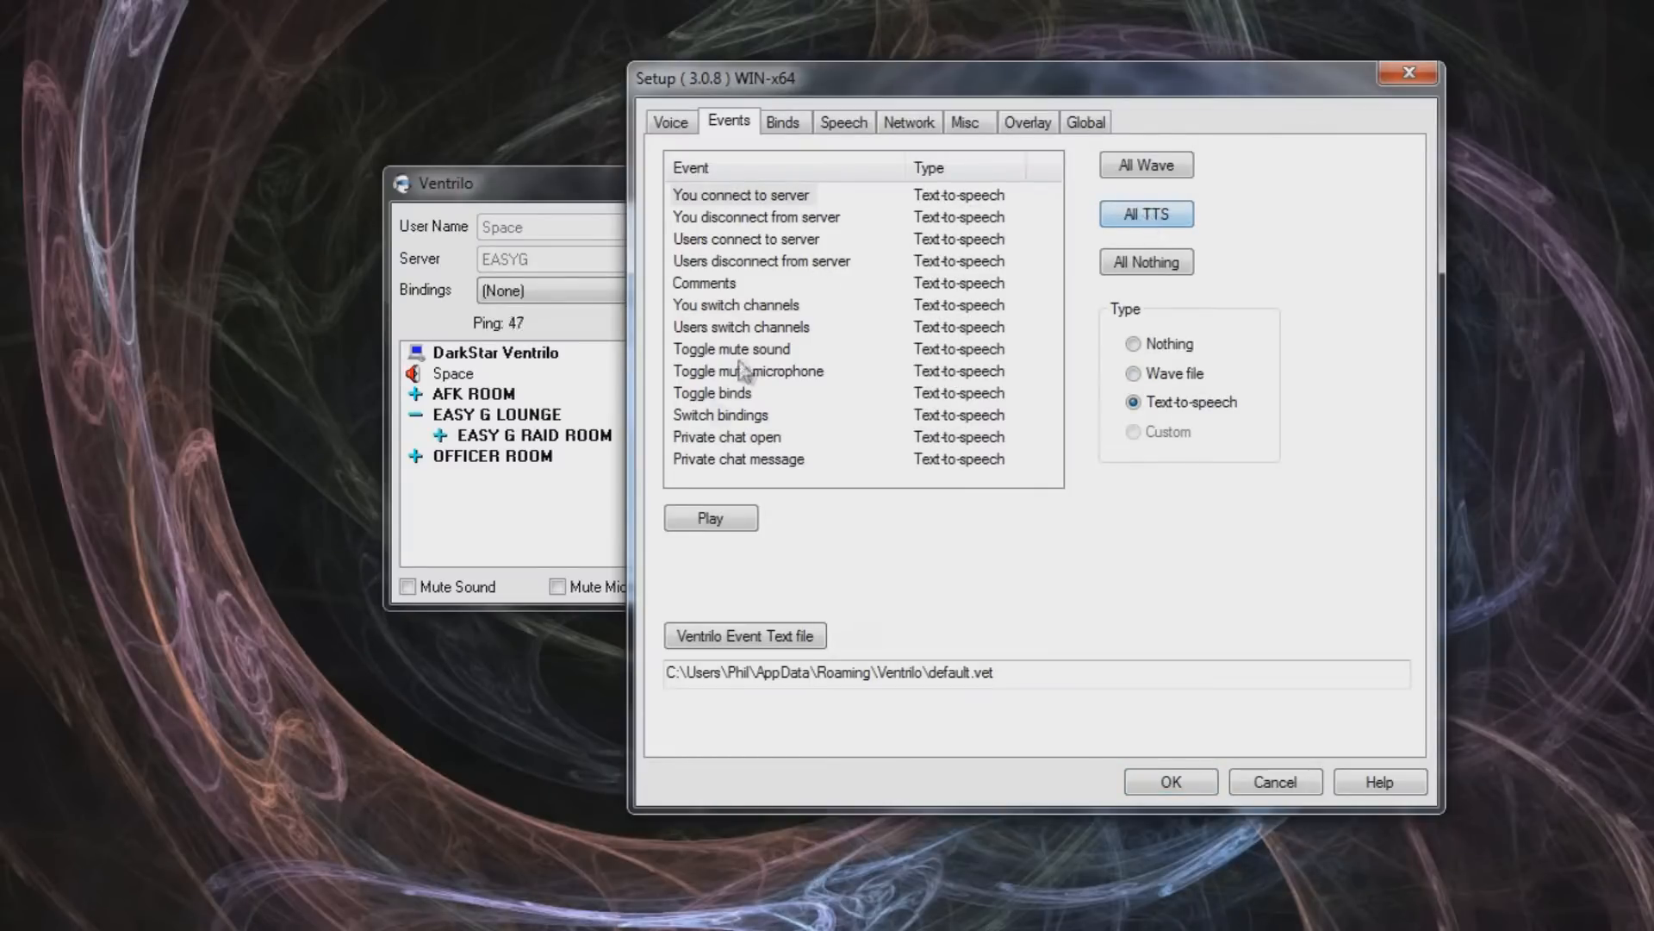
{"action": "left_click", "coordinate": [758, 212]}
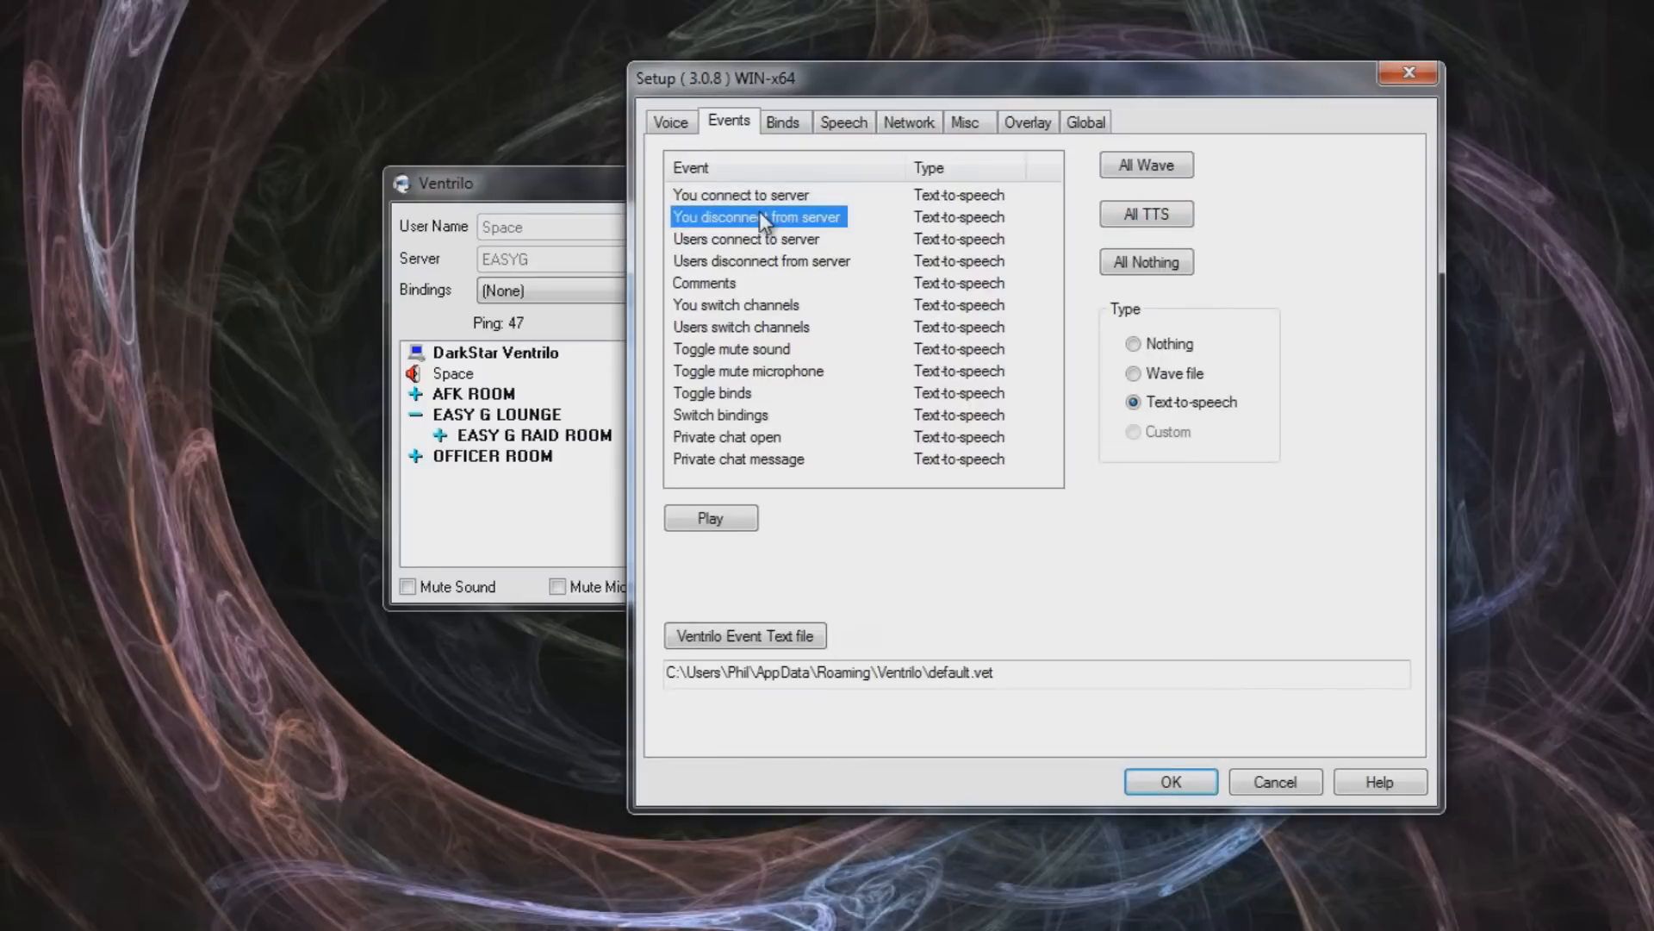
{"action": "left_click", "coordinate": [764, 203]}
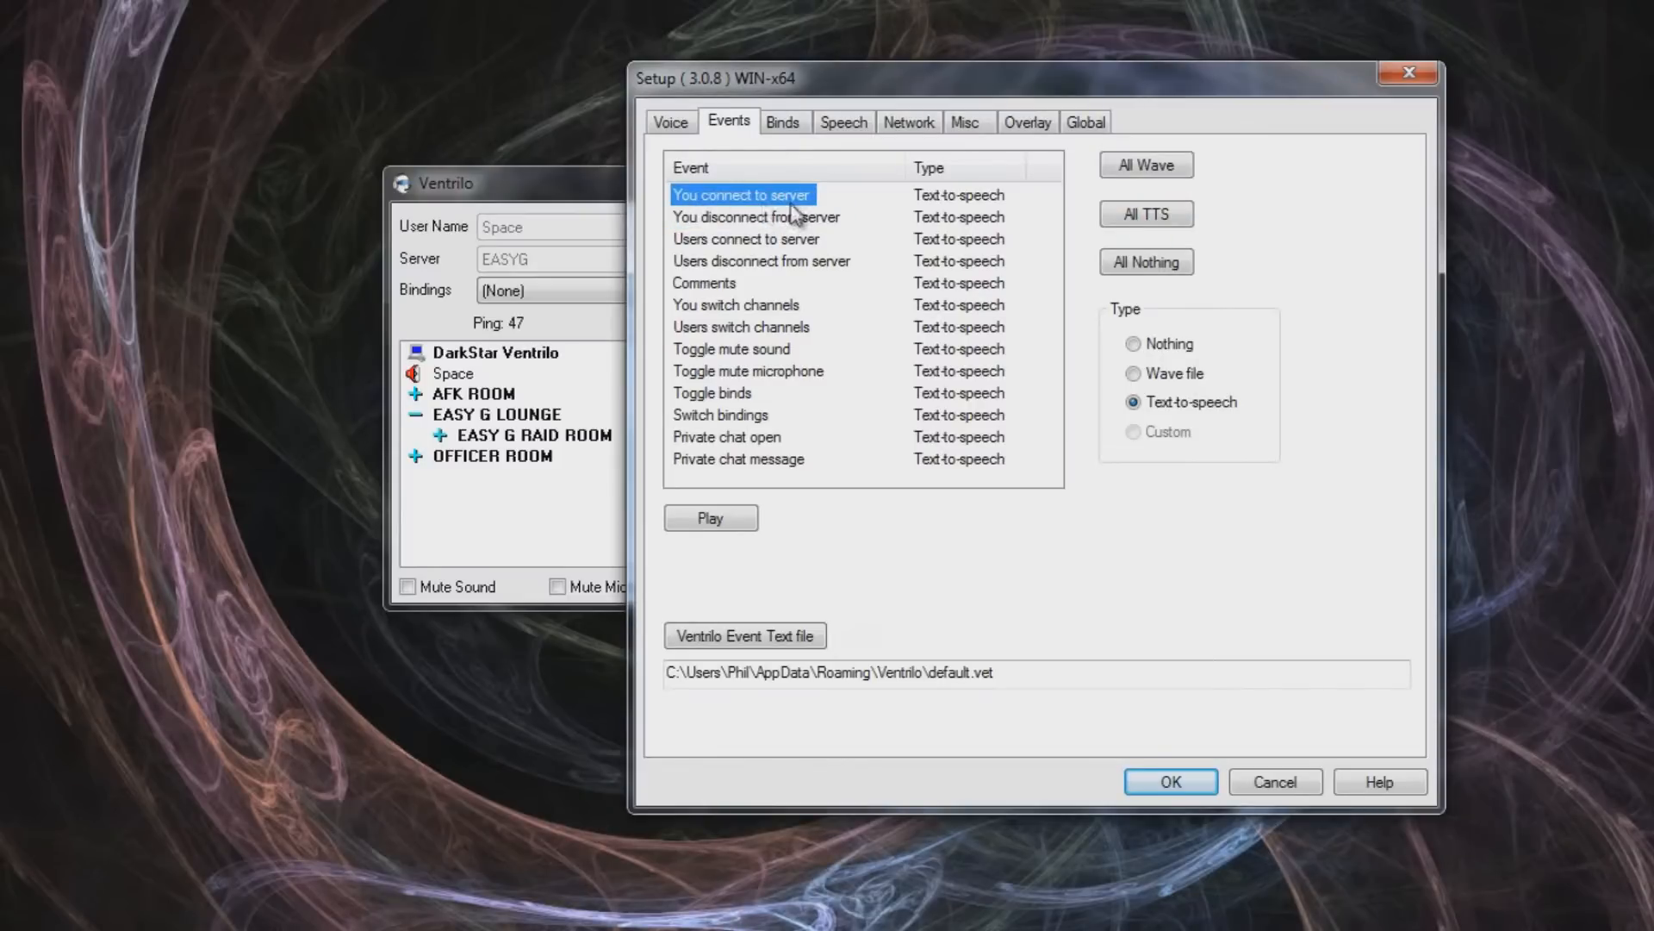
{"action": "left_click", "coordinate": [701, 515]}
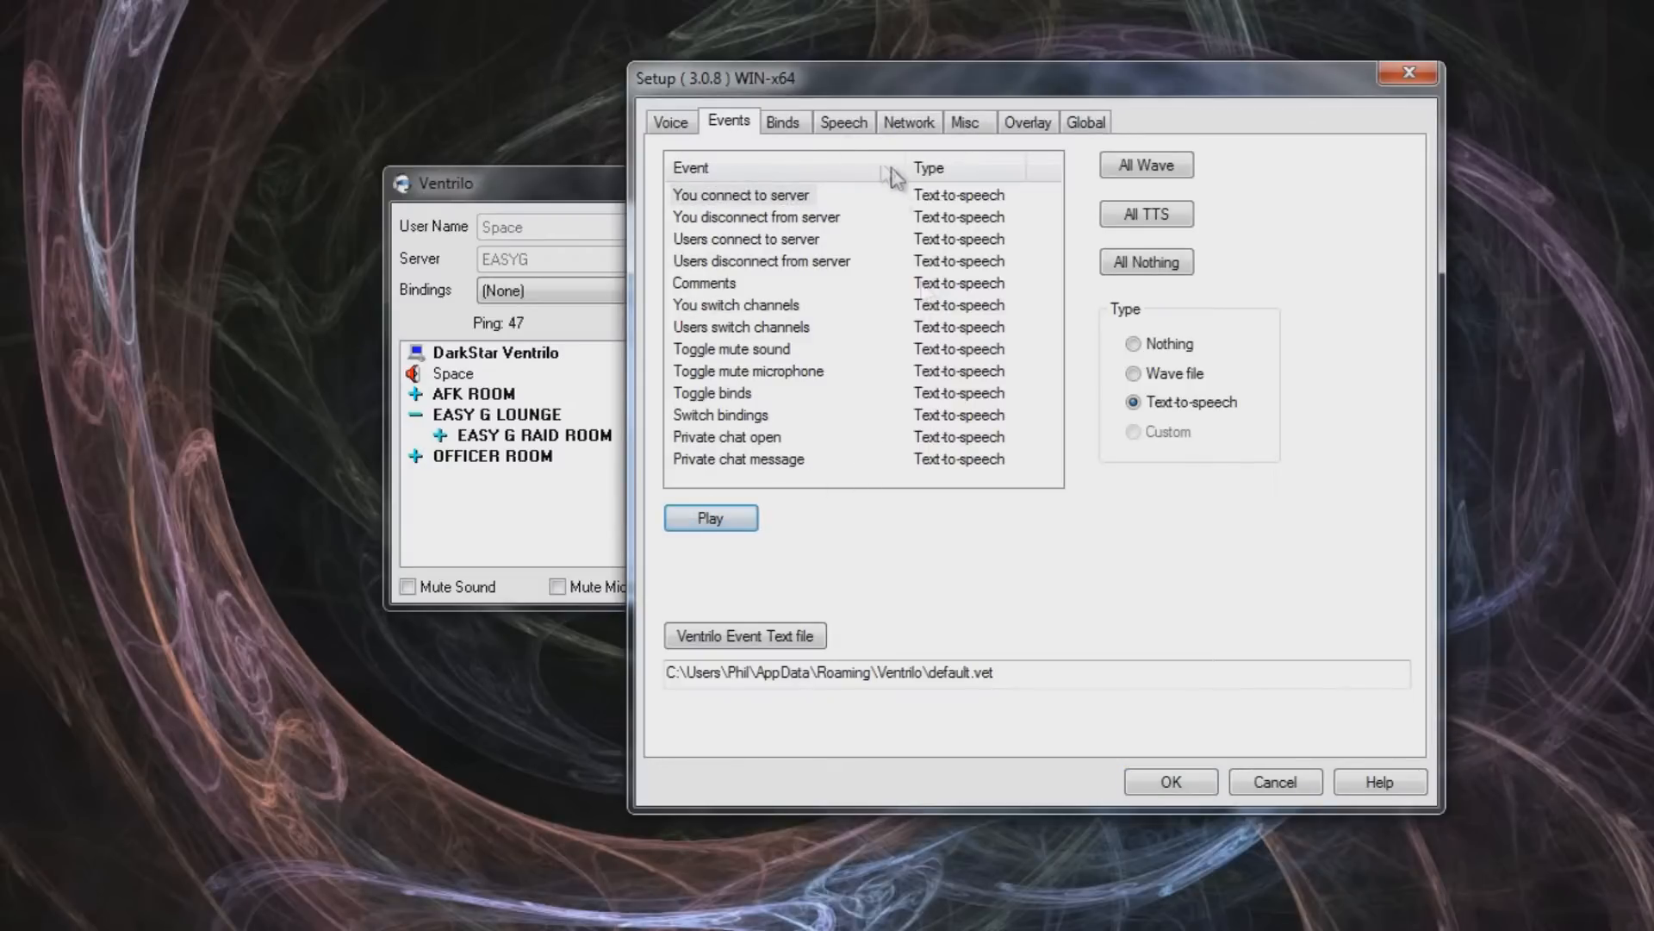
Lower the text-to-speech rate slightly and replay the "You connect to server" event to hear it.
{"action": "left_click", "coordinate": [855, 117]}
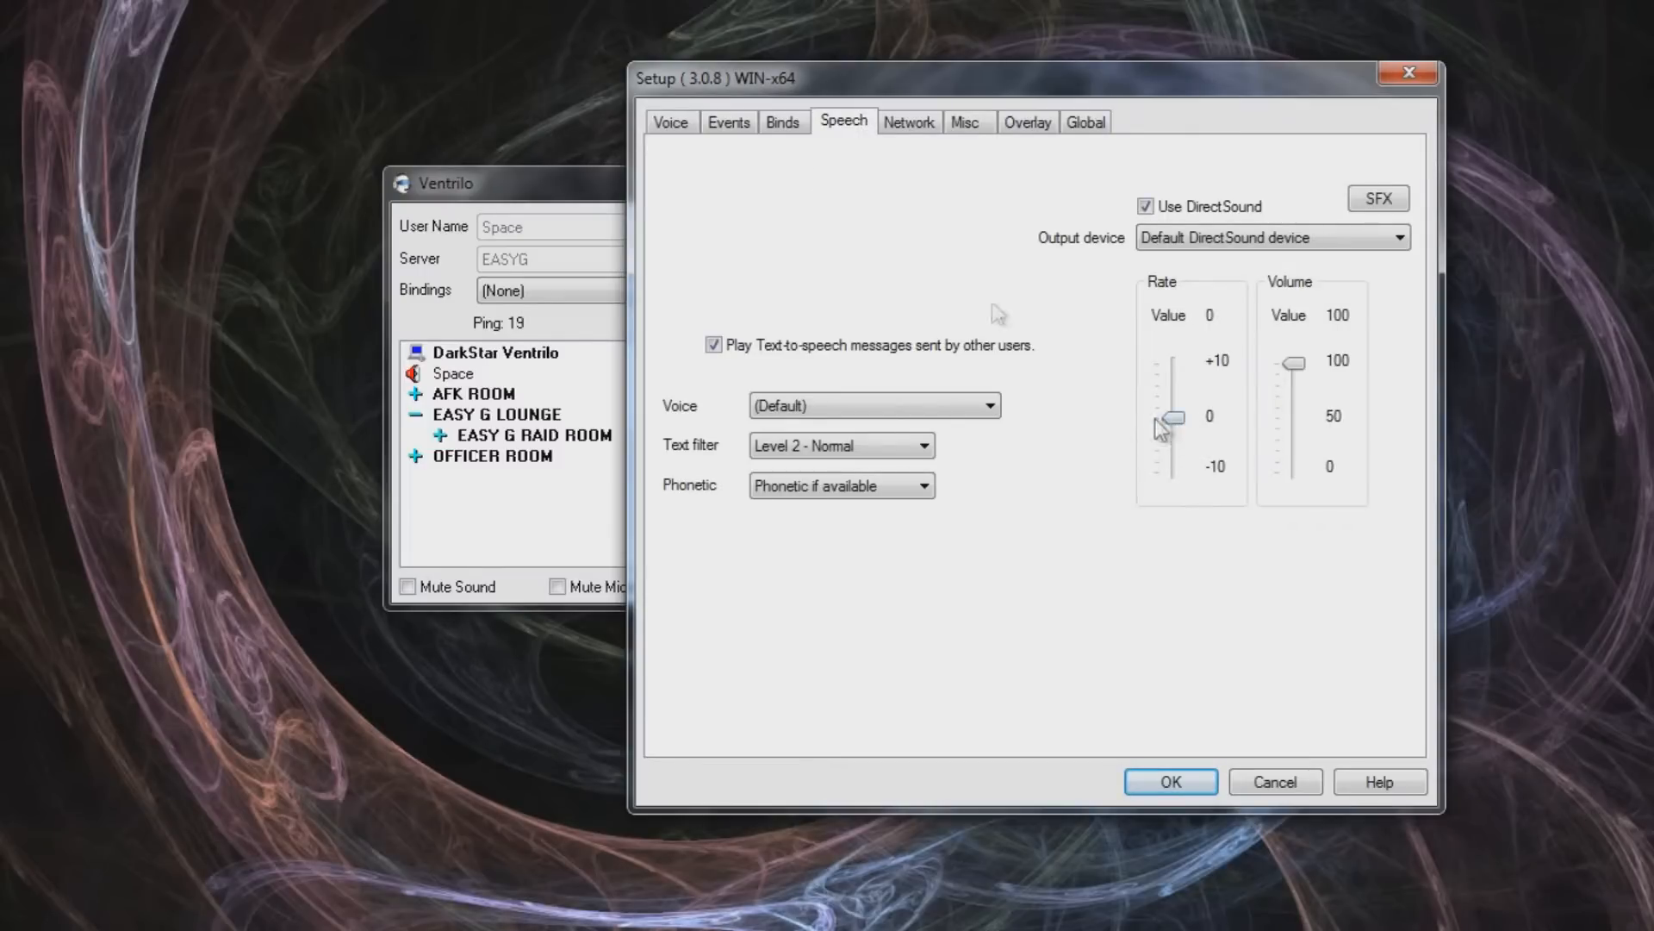
{"action": "left_click", "coordinate": [750, 126]}
{"action": "left_click", "coordinate": [841, 126]}
{"action": "left_click_drag", "start_coordinate": [1175, 422], "coordinate": [1175, 425]}
{"action": "left_click_drag", "start_coordinate": [1172, 426], "coordinate": [1172, 431]}
{"action": "left_click", "coordinate": [727, 122]}
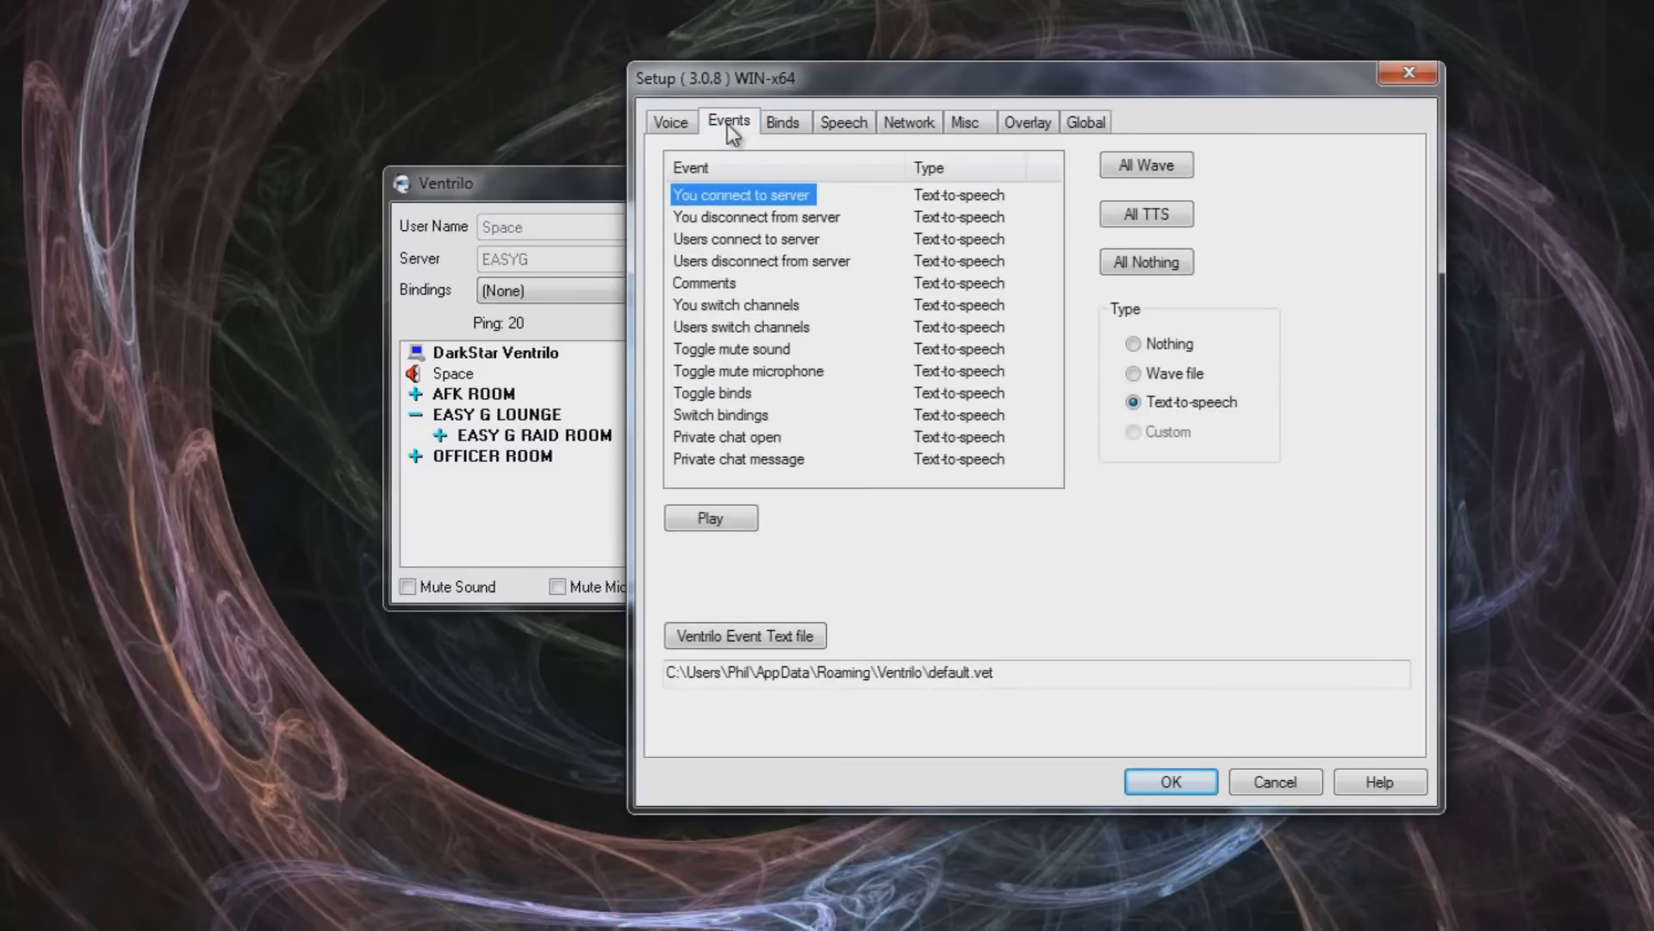
{"action": "left_click", "coordinate": [728, 521]}
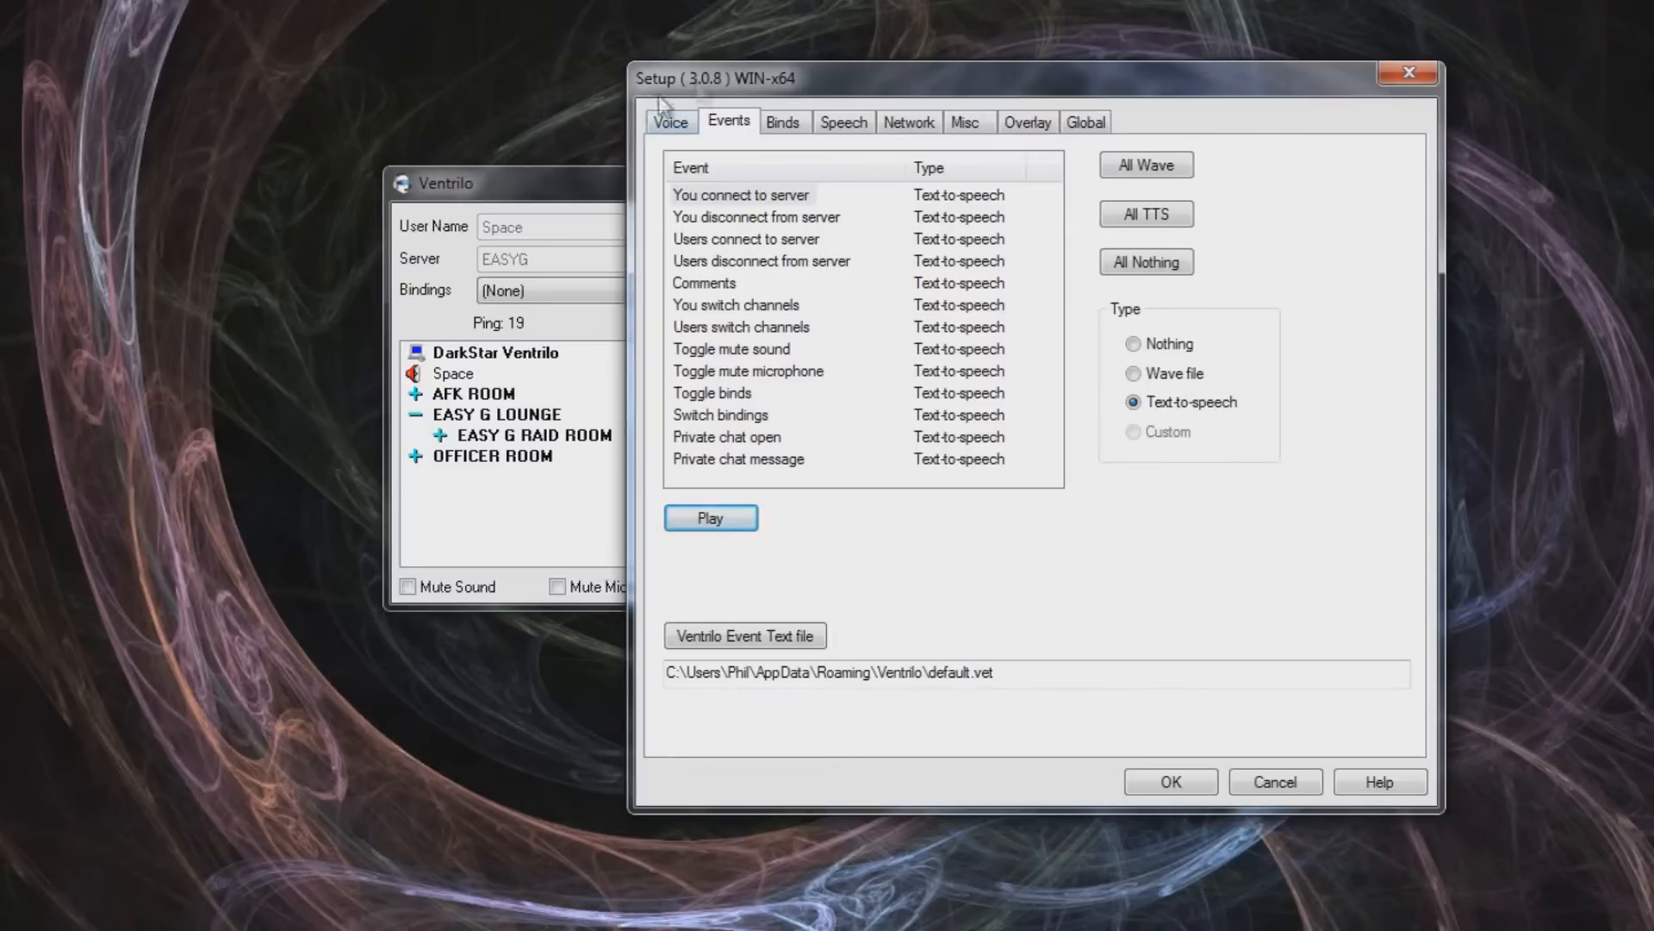
Look through the Binds, Network, Misc, Overlay and Global settings in the setup.
{"action": "left_click", "coordinate": [783, 122]}
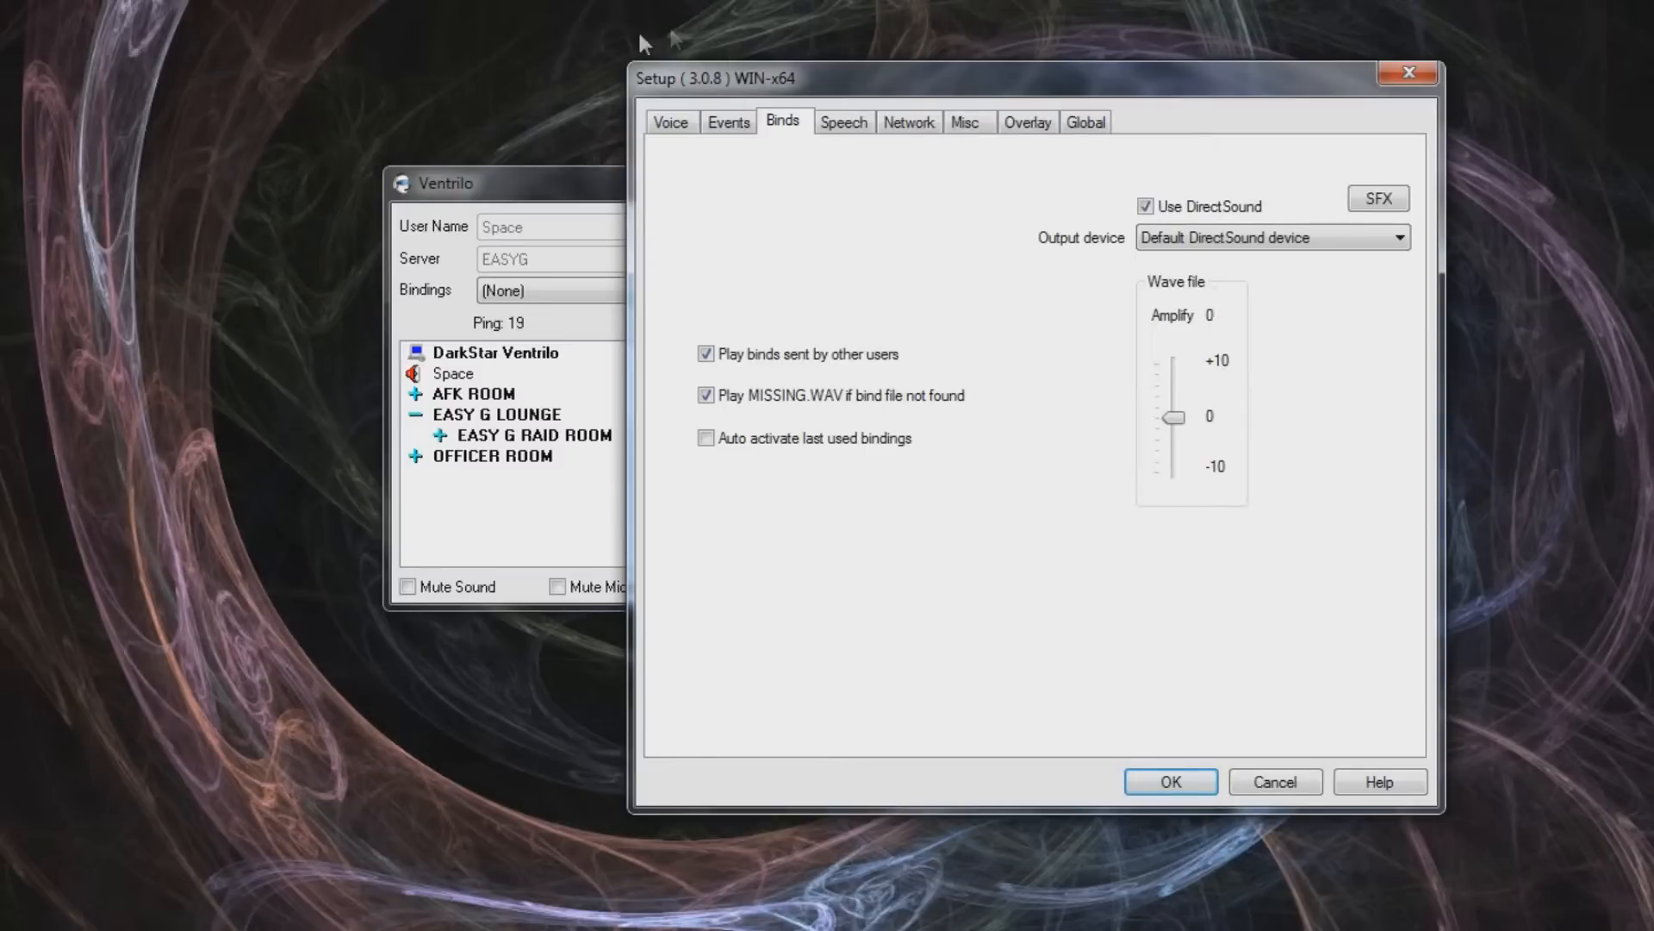
{"action": "left_click", "coordinate": [907, 125]}
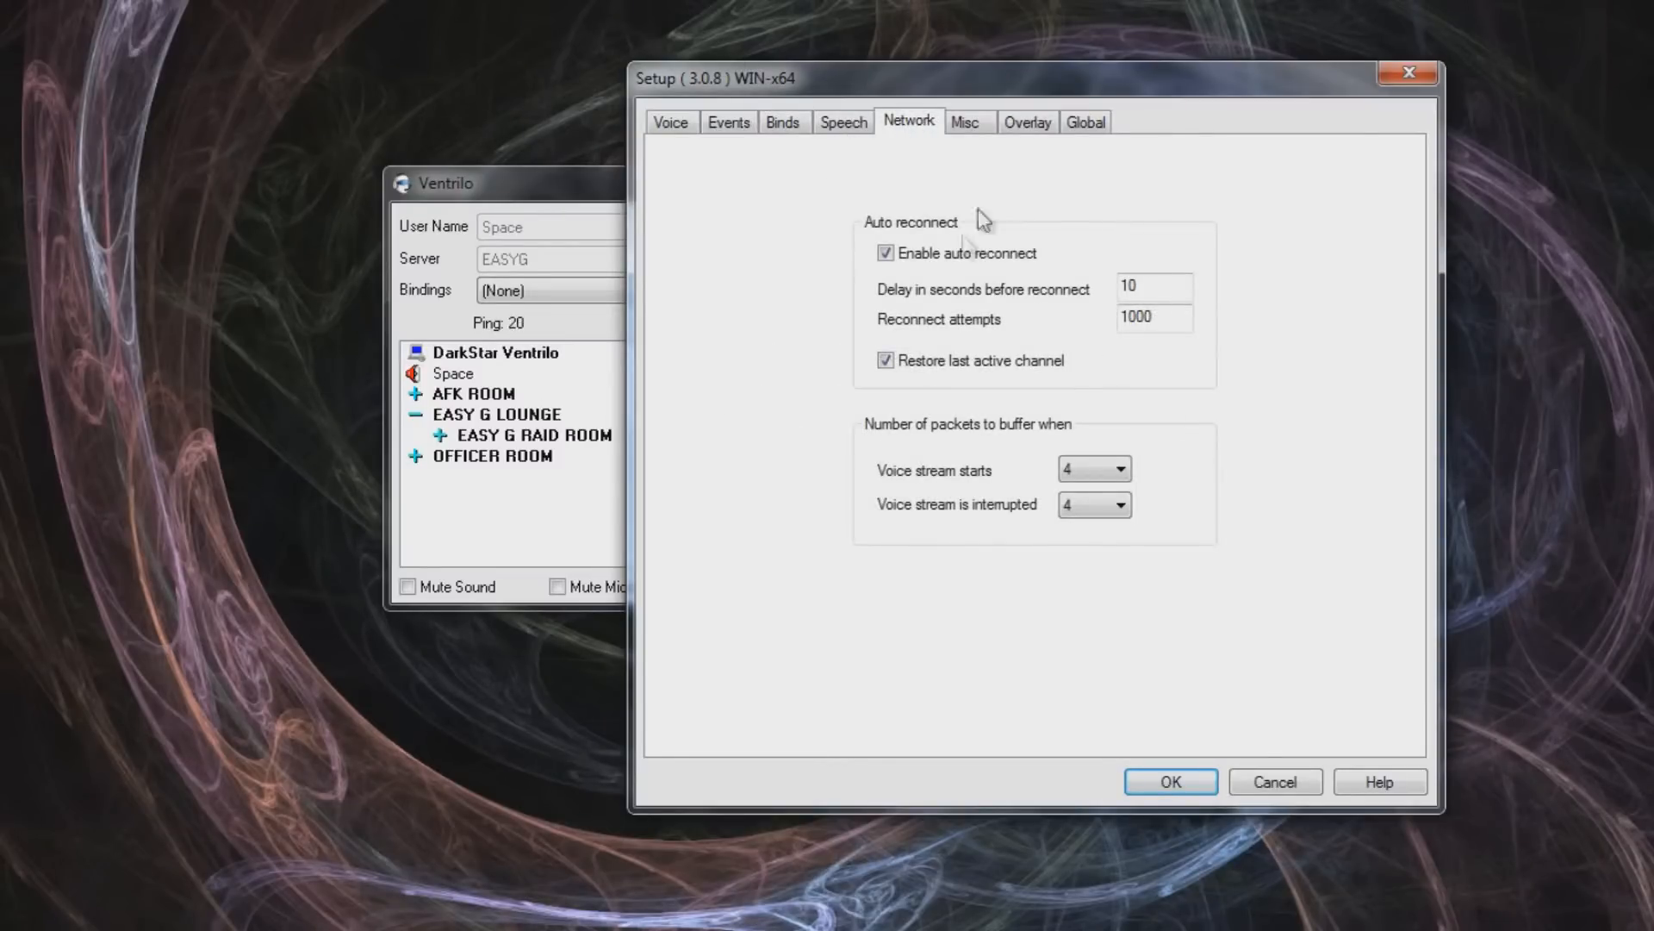
{"action": "left_click", "coordinate": [969, 123]}
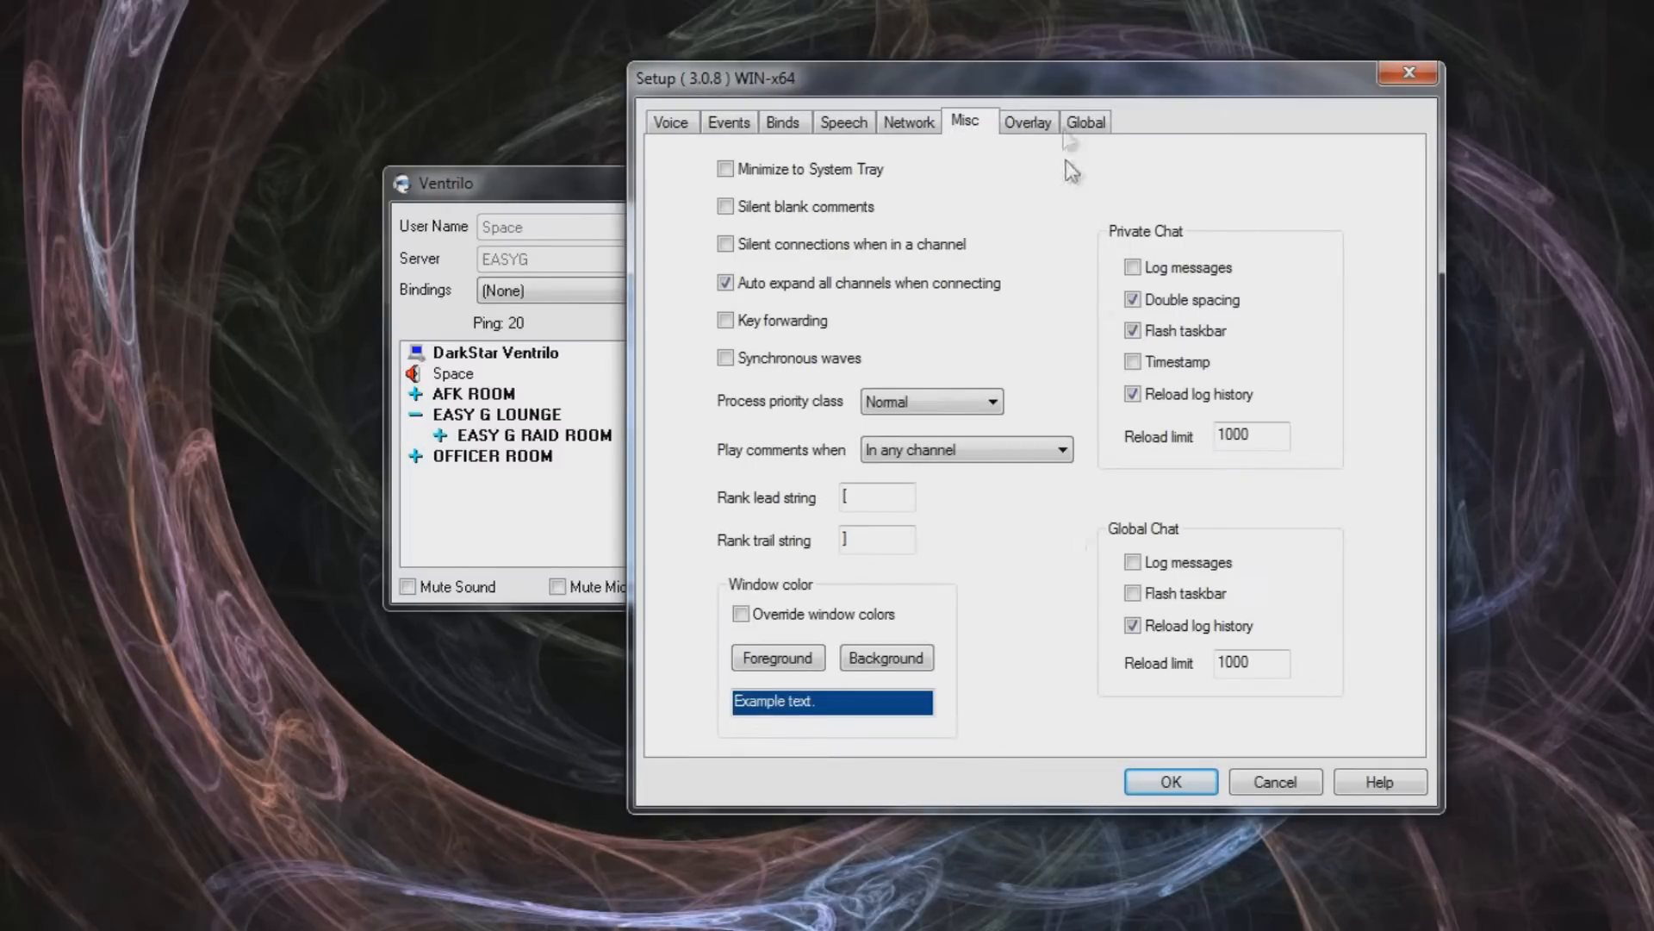
{"action": "left_click", "coordinate": [1034, 122]}
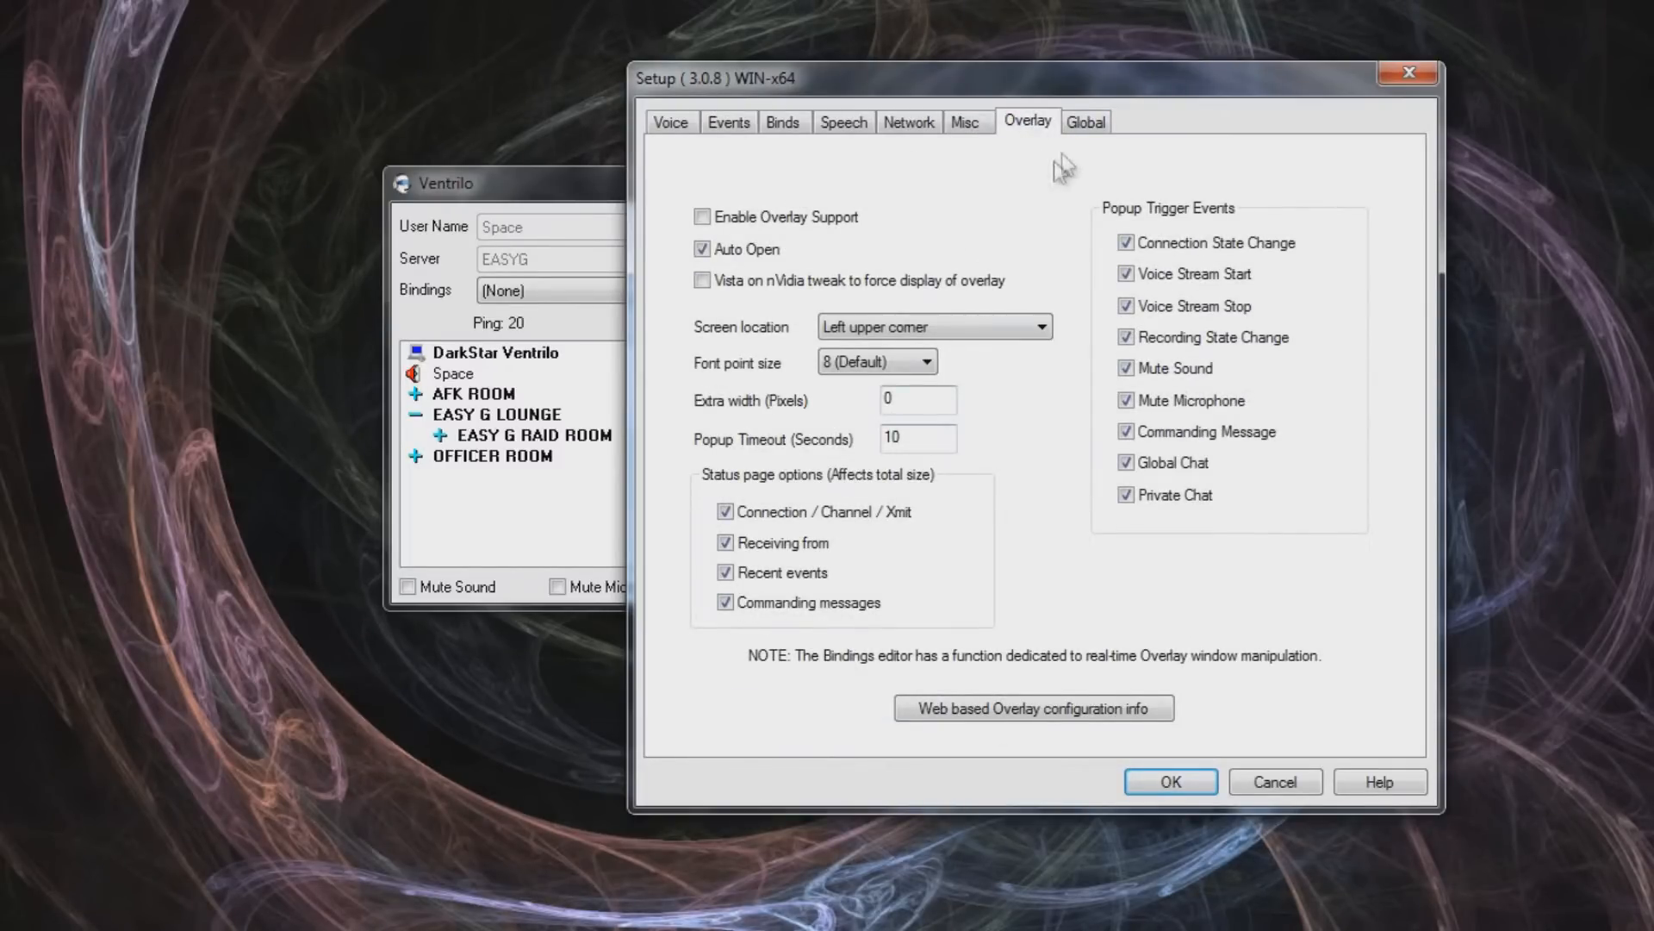
{"action": "left_click", "coordinate": [1089, 123]}
Return to the voice settings and accept the setup changes.
{"action": "left_click", "coordinate": [679, 128]}
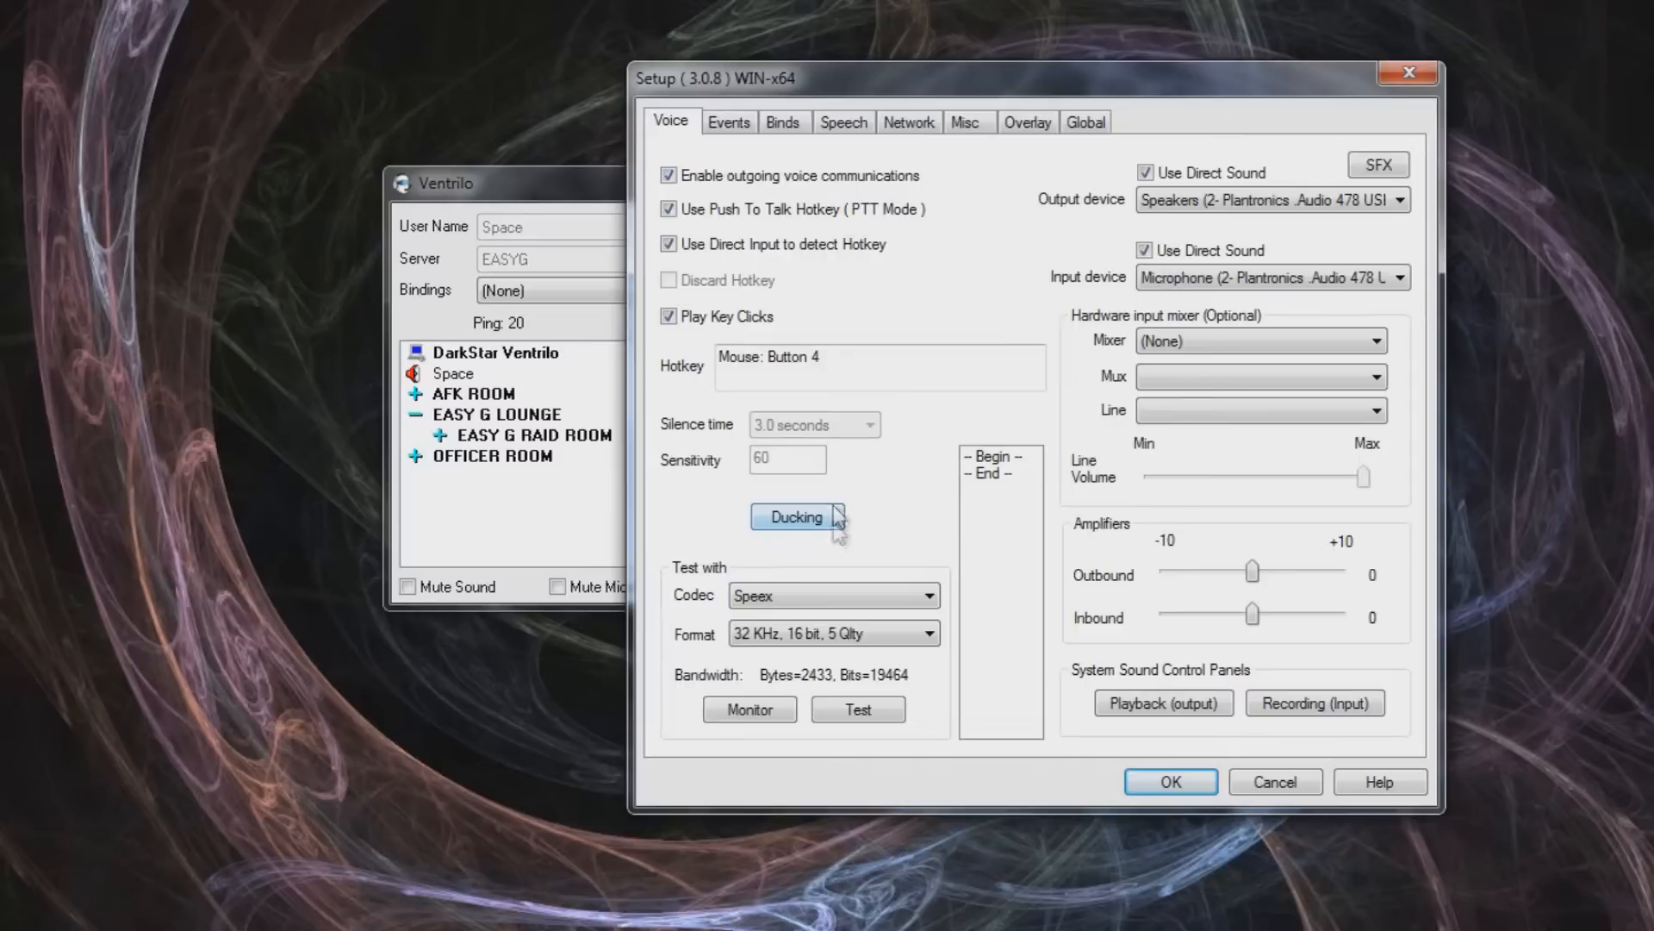
{"action": "left_click", "coordinate": [740, 707]}
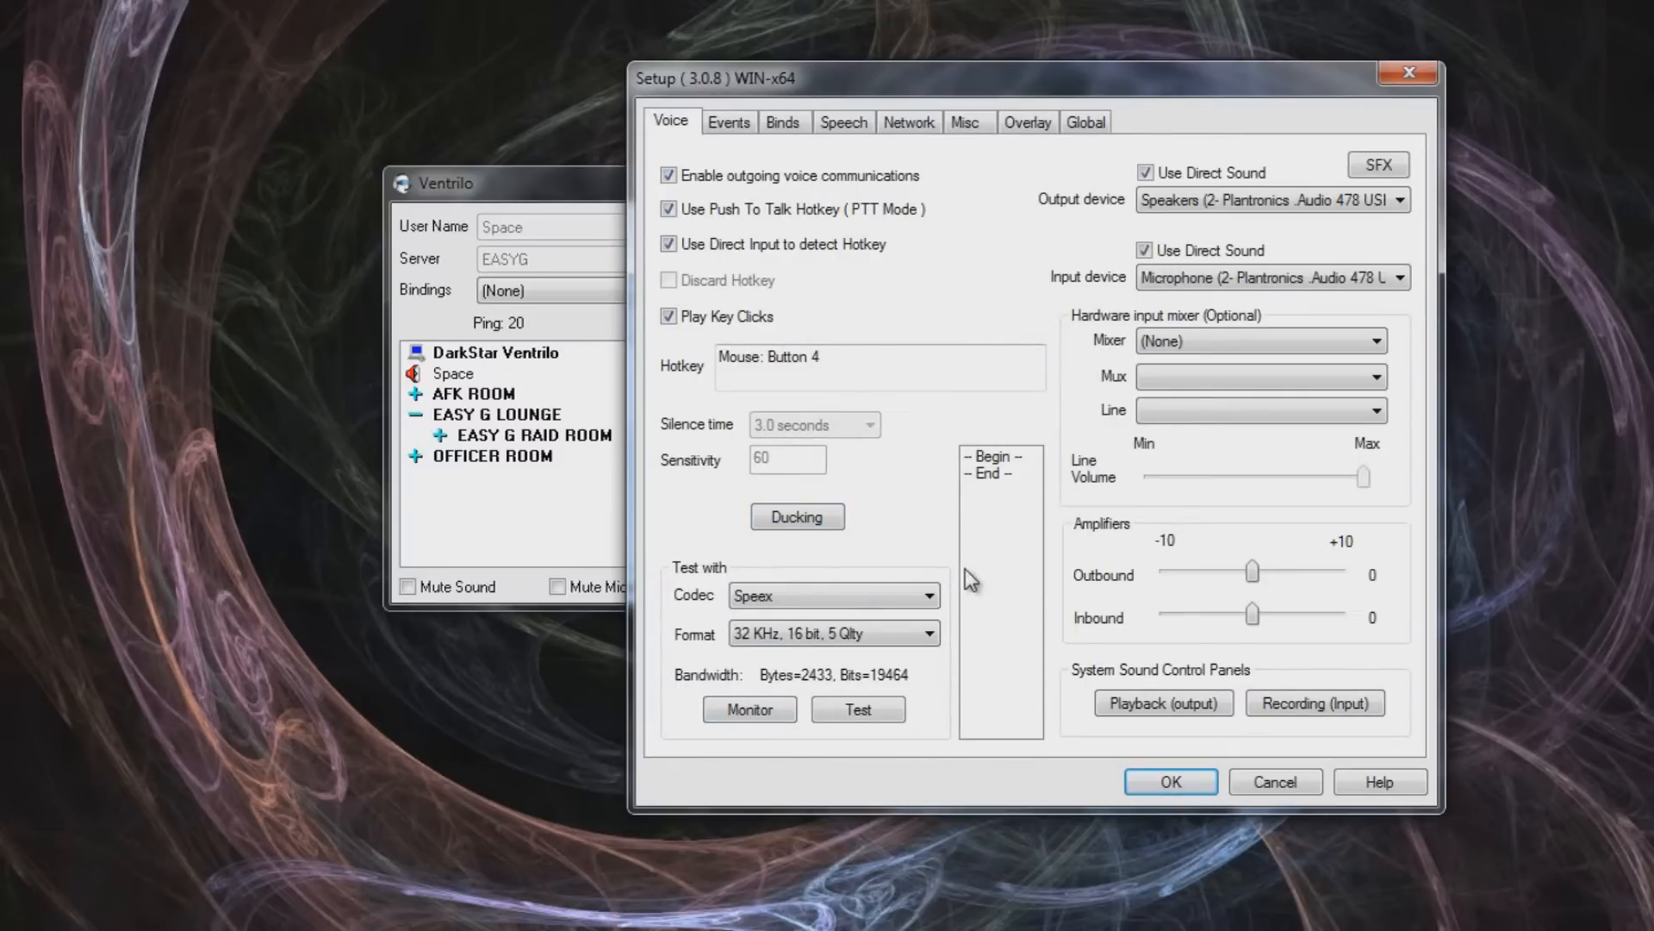
{"action": "left_click", "coordinate": [1136, 786]}
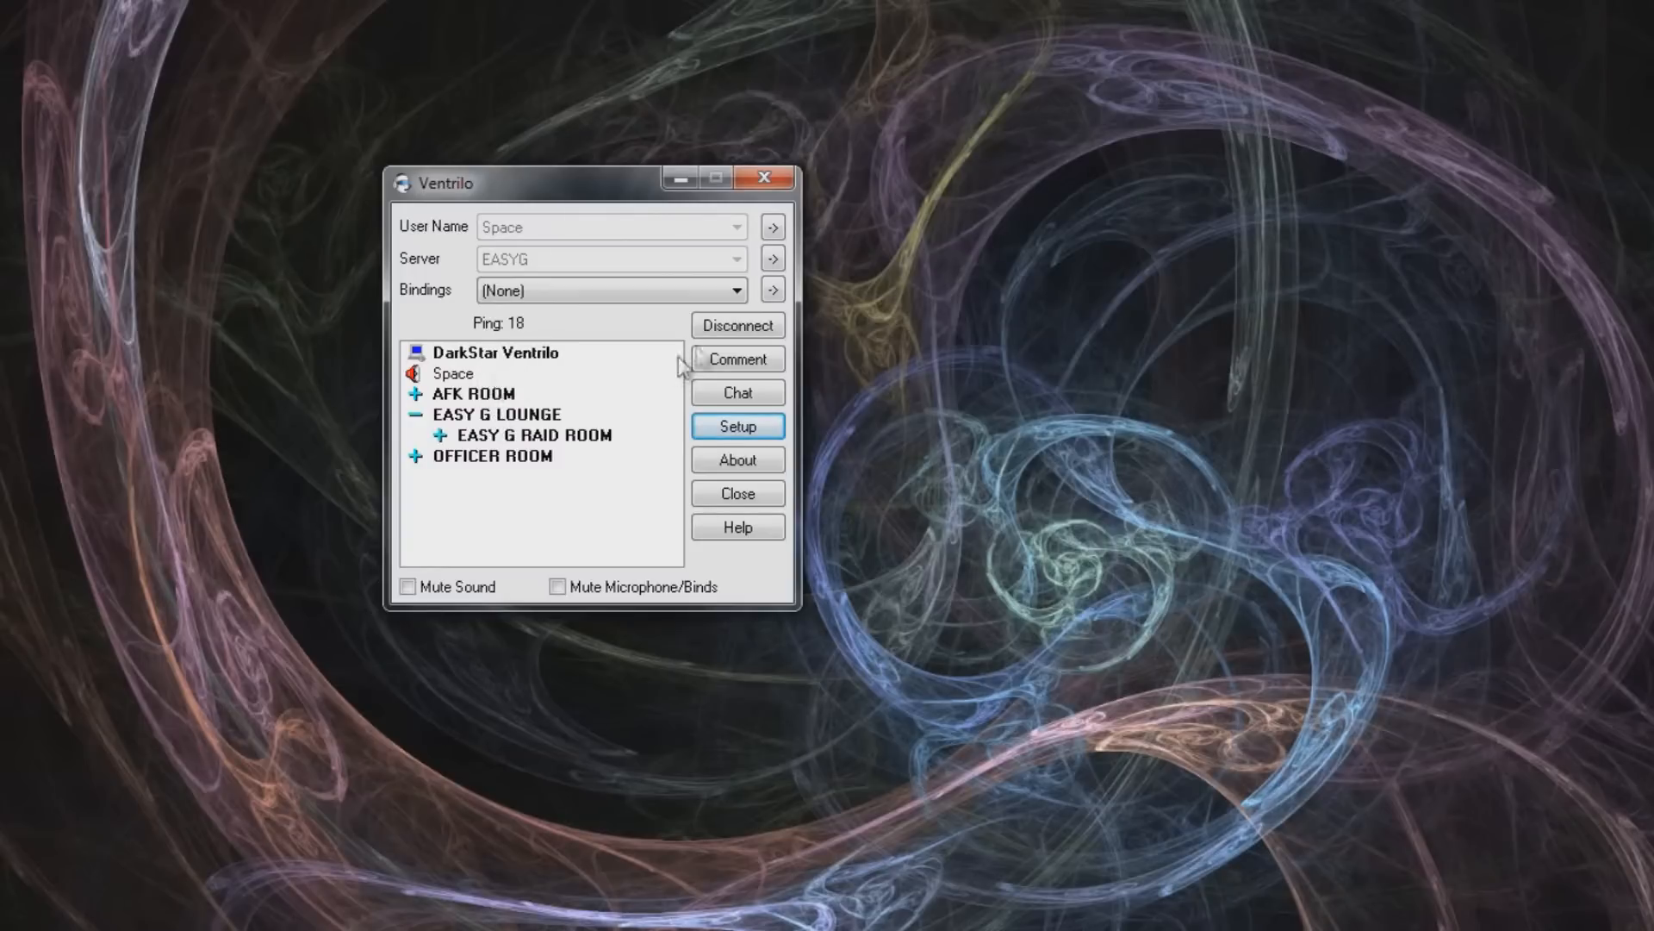
Disconnect and reconnect to the EASYG server, set the message of the day to display only if it changes, and dismiss it.
{"action": "left_click", "coordinate": [731, 329]}
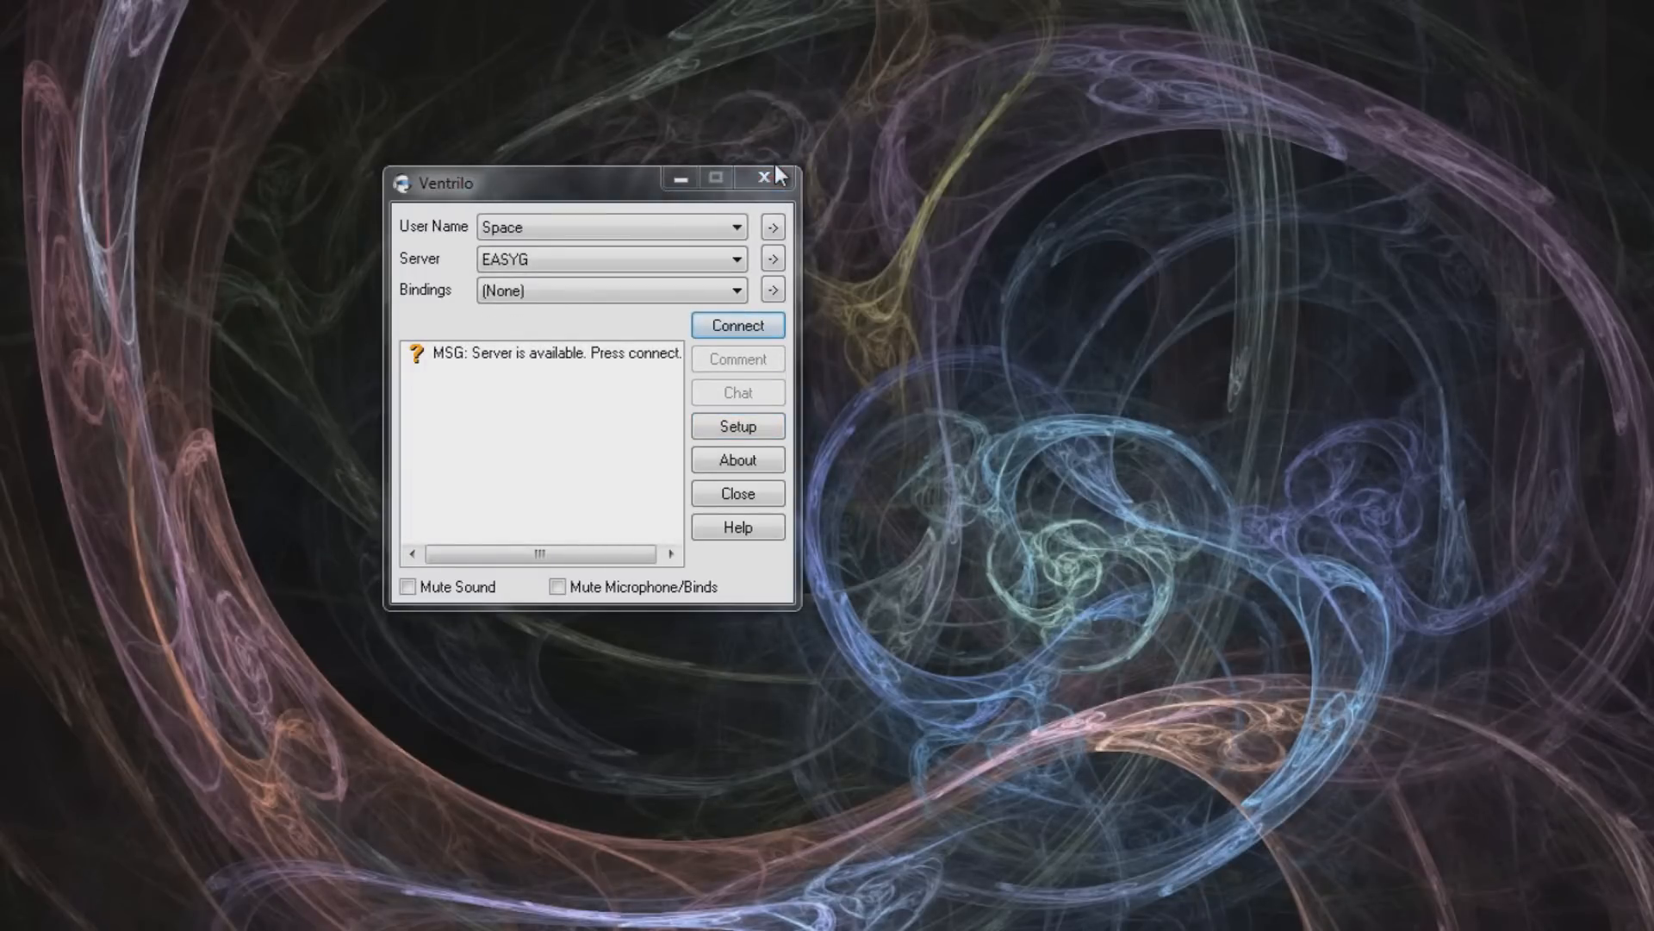
{"action": "left_click", "coordinate": [763, 179]}
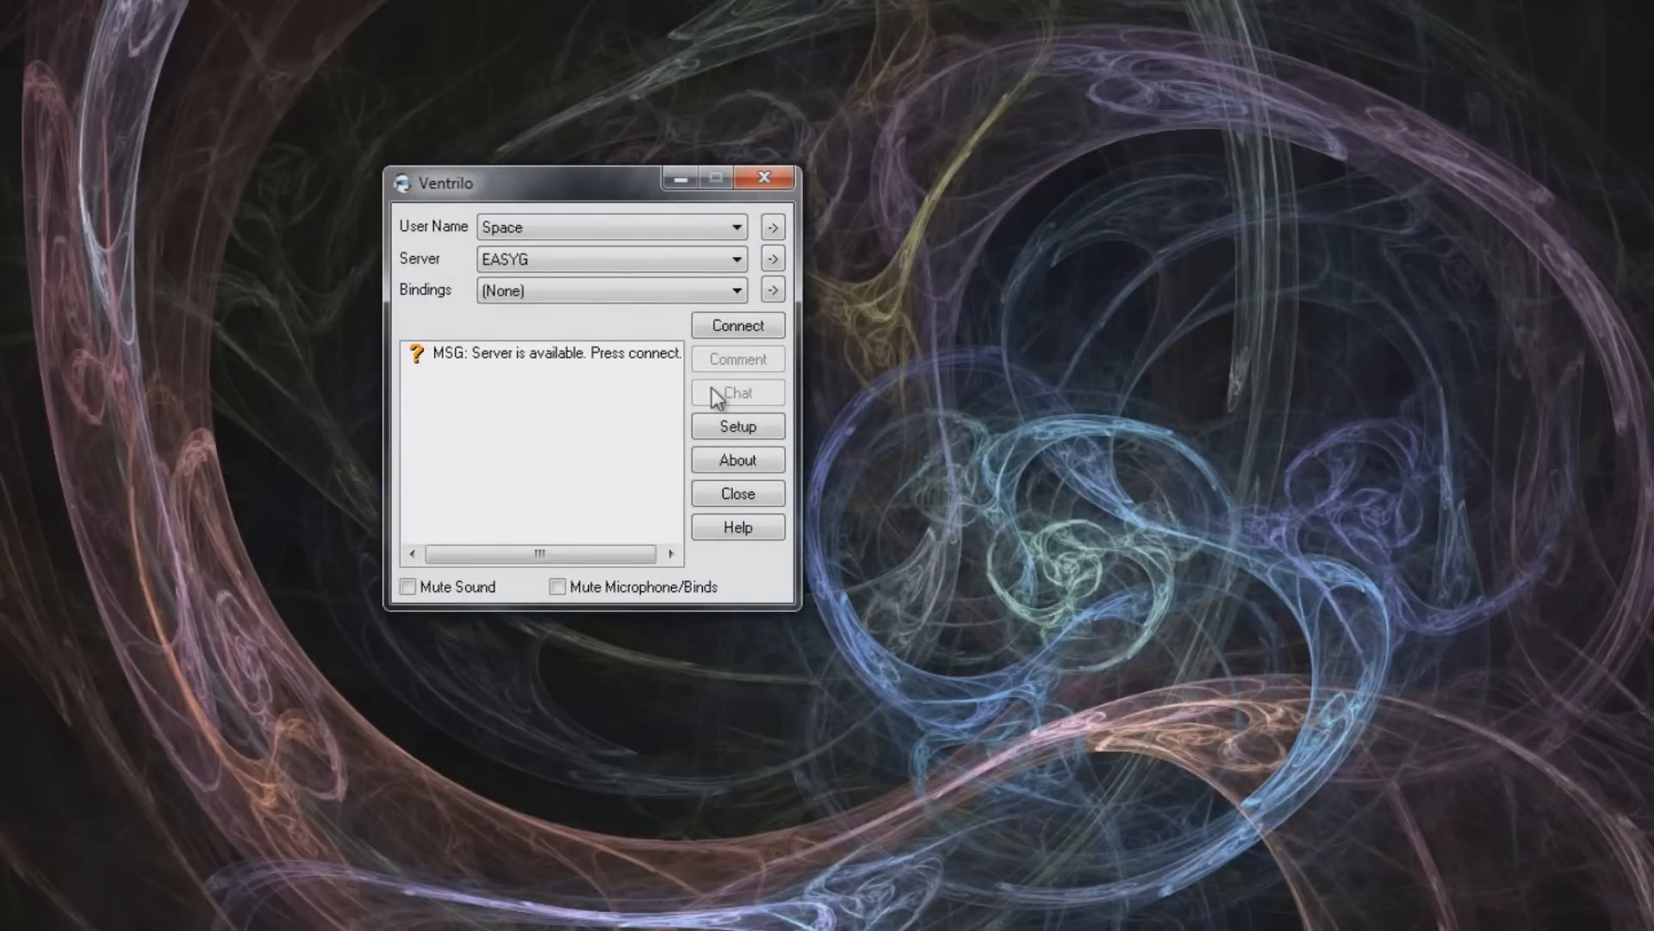
{"action": "left_click", "coordinate": [733, 329]}
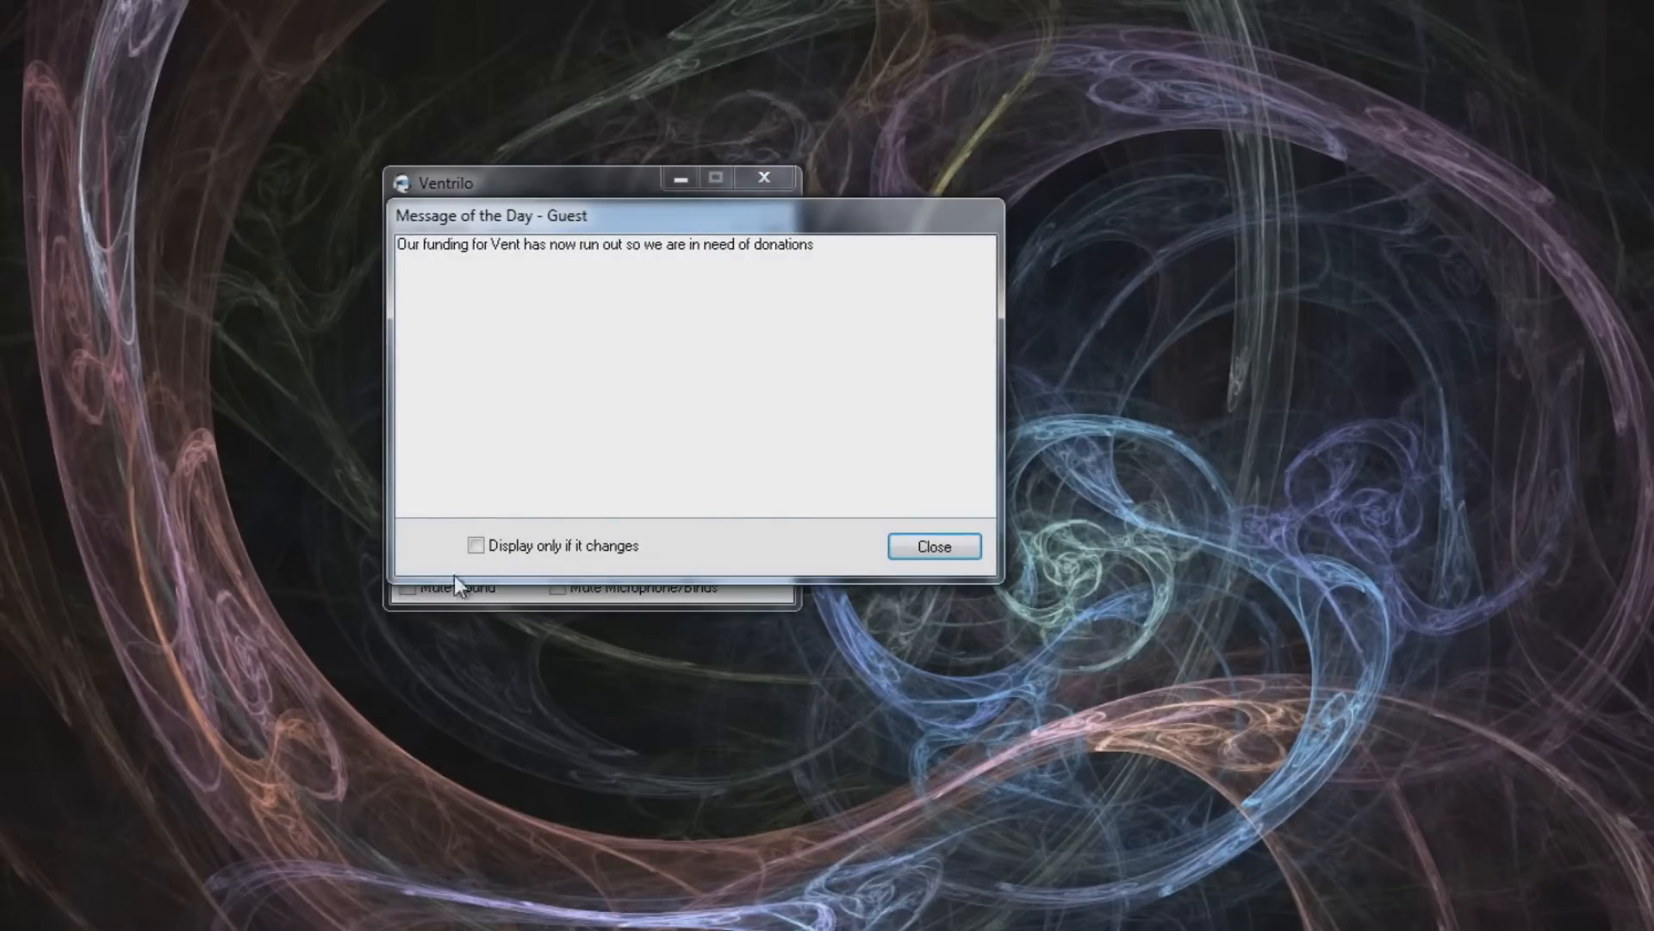
{"action": "left_click", "coordinate": [474, 547]}
{"action": "left_click", "coordinate": [943, 547]}
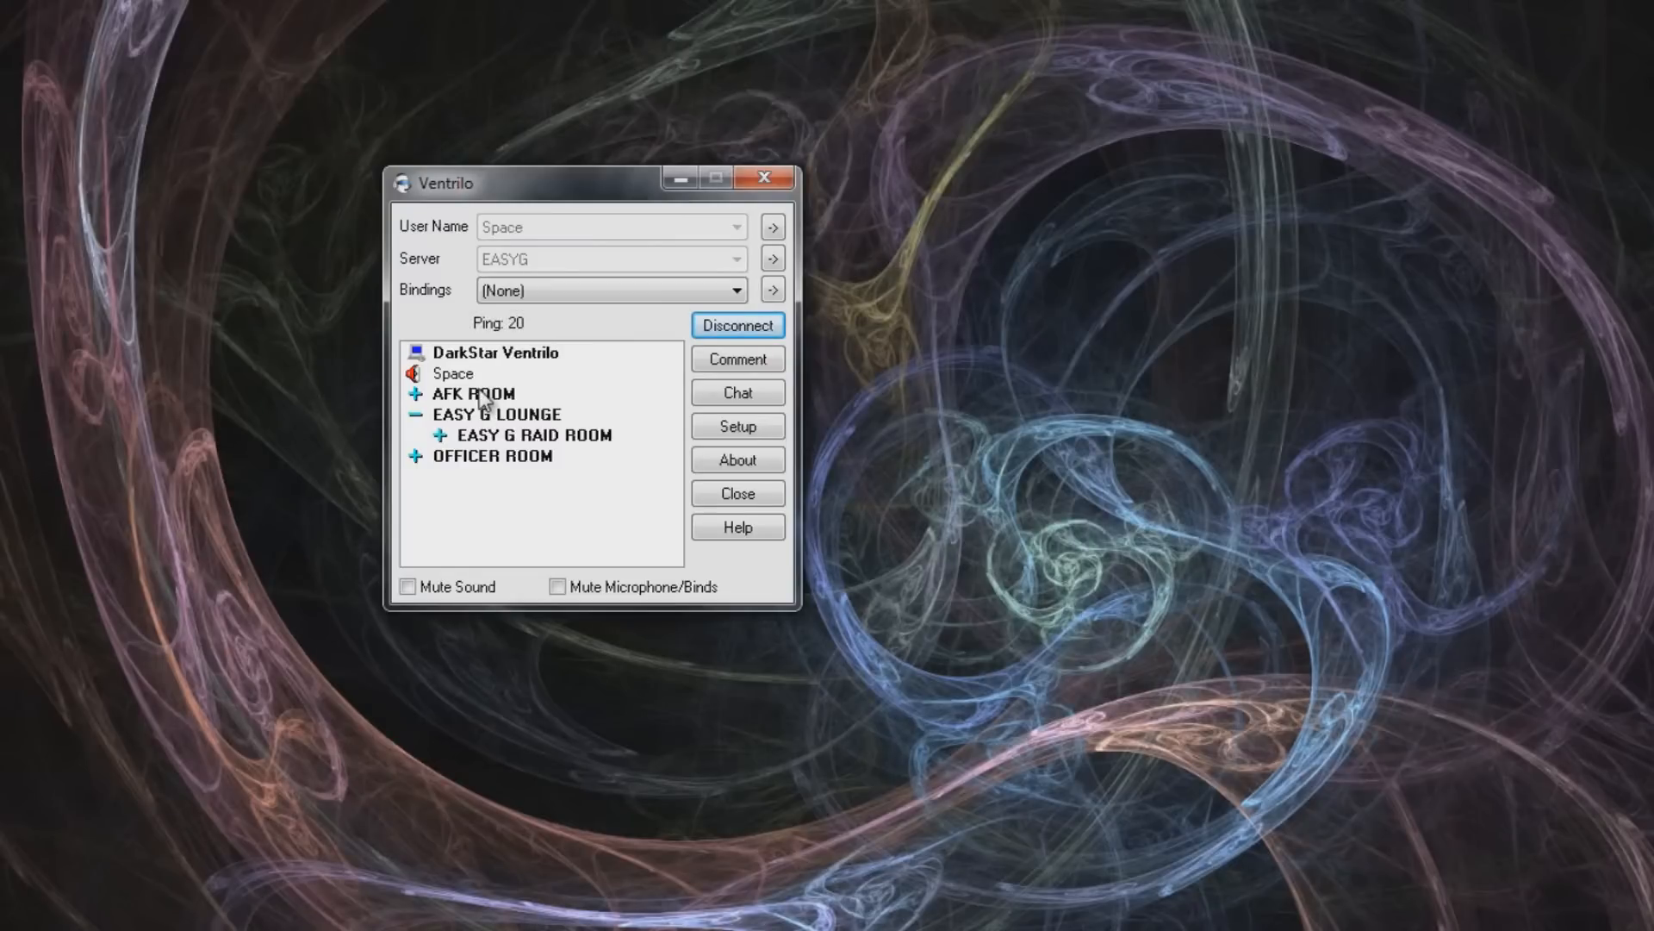
Switch channels from the AFK ROOM back to the DarkStar Ventrilo lobby and into the EASY G LOUNGE.
{"action": "double_click", "coordinate": [479, 392]}
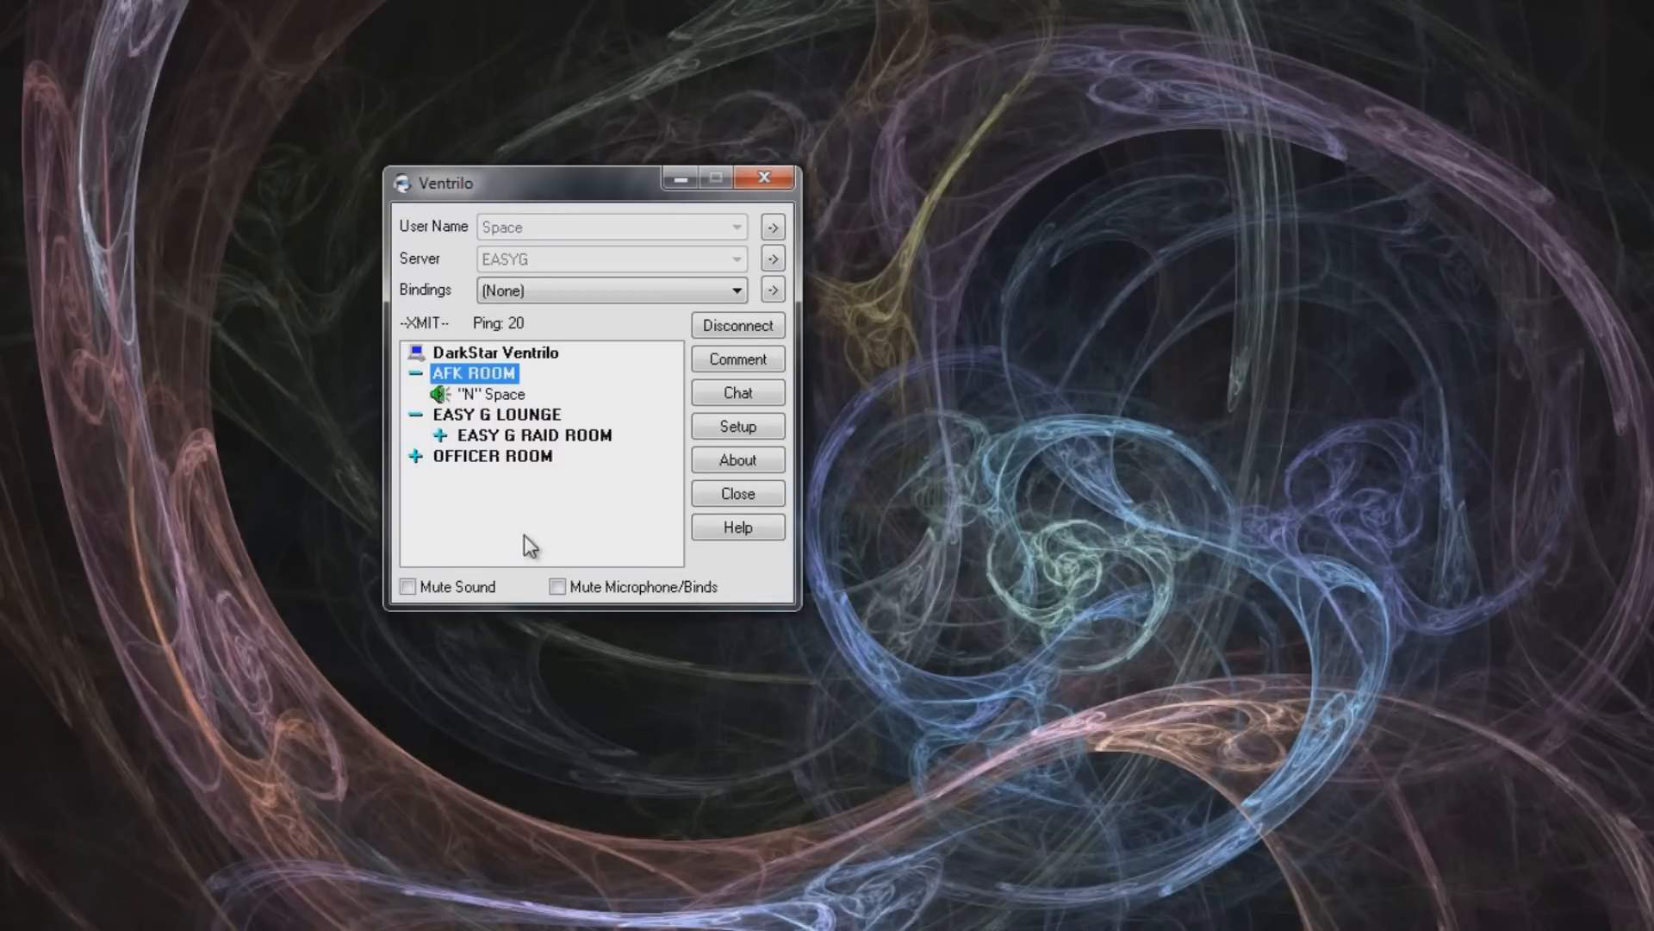
{"action": "double_click", "coordinate": [517, 355]}
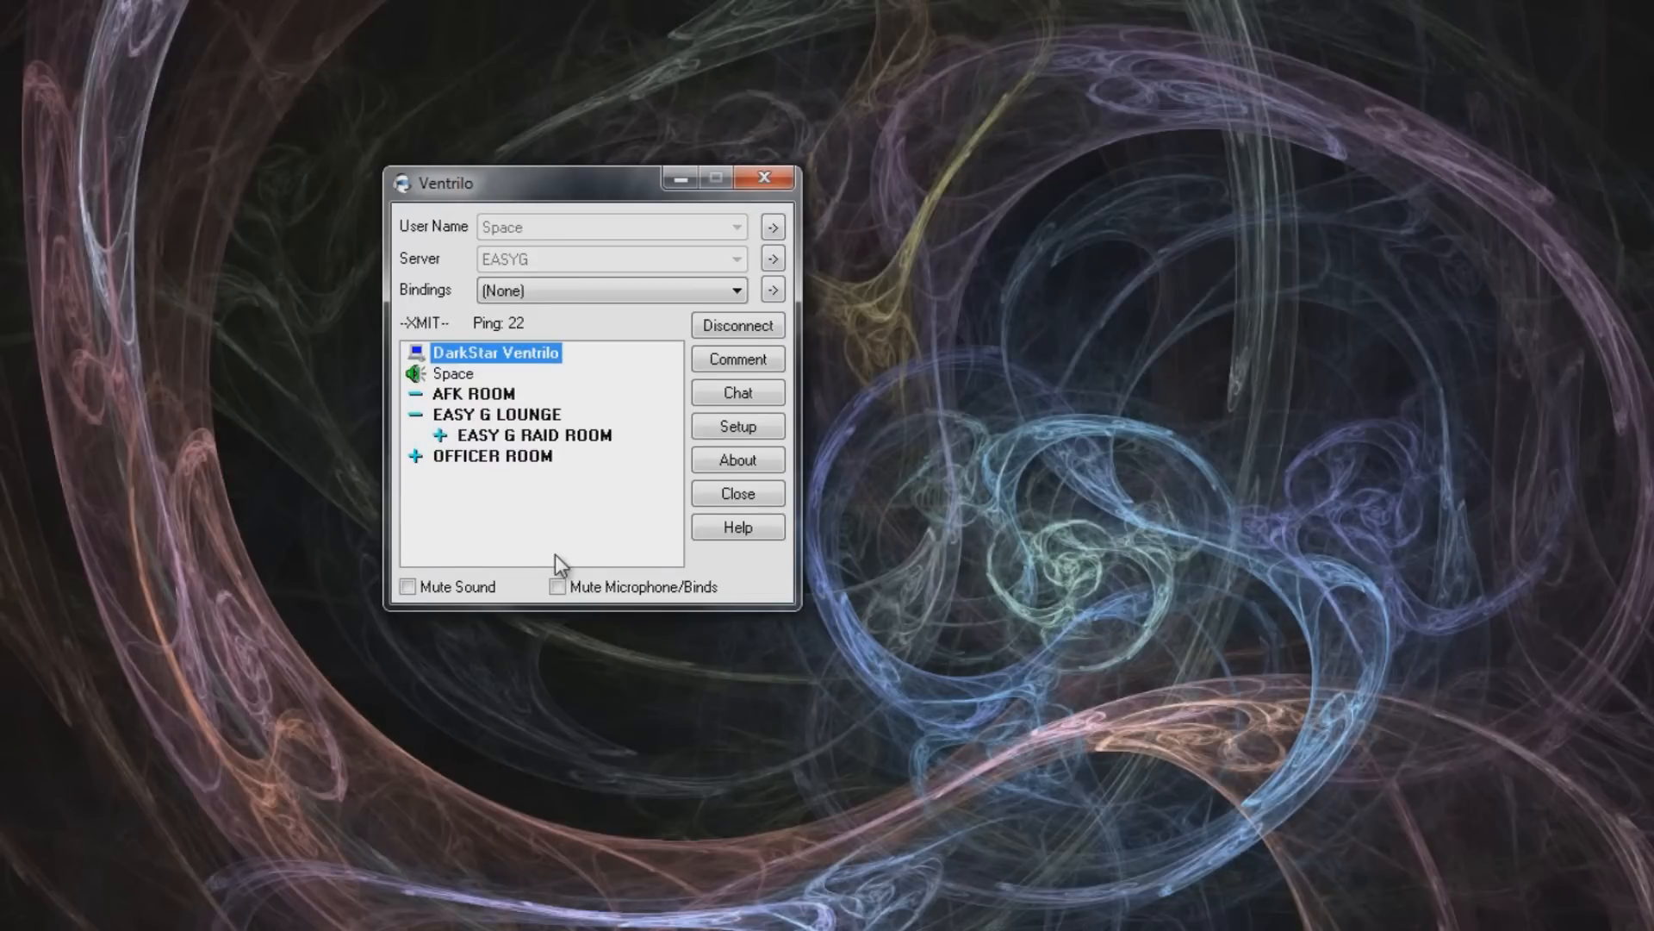
{"action": "double_click", "coordinate": [511, 415]}
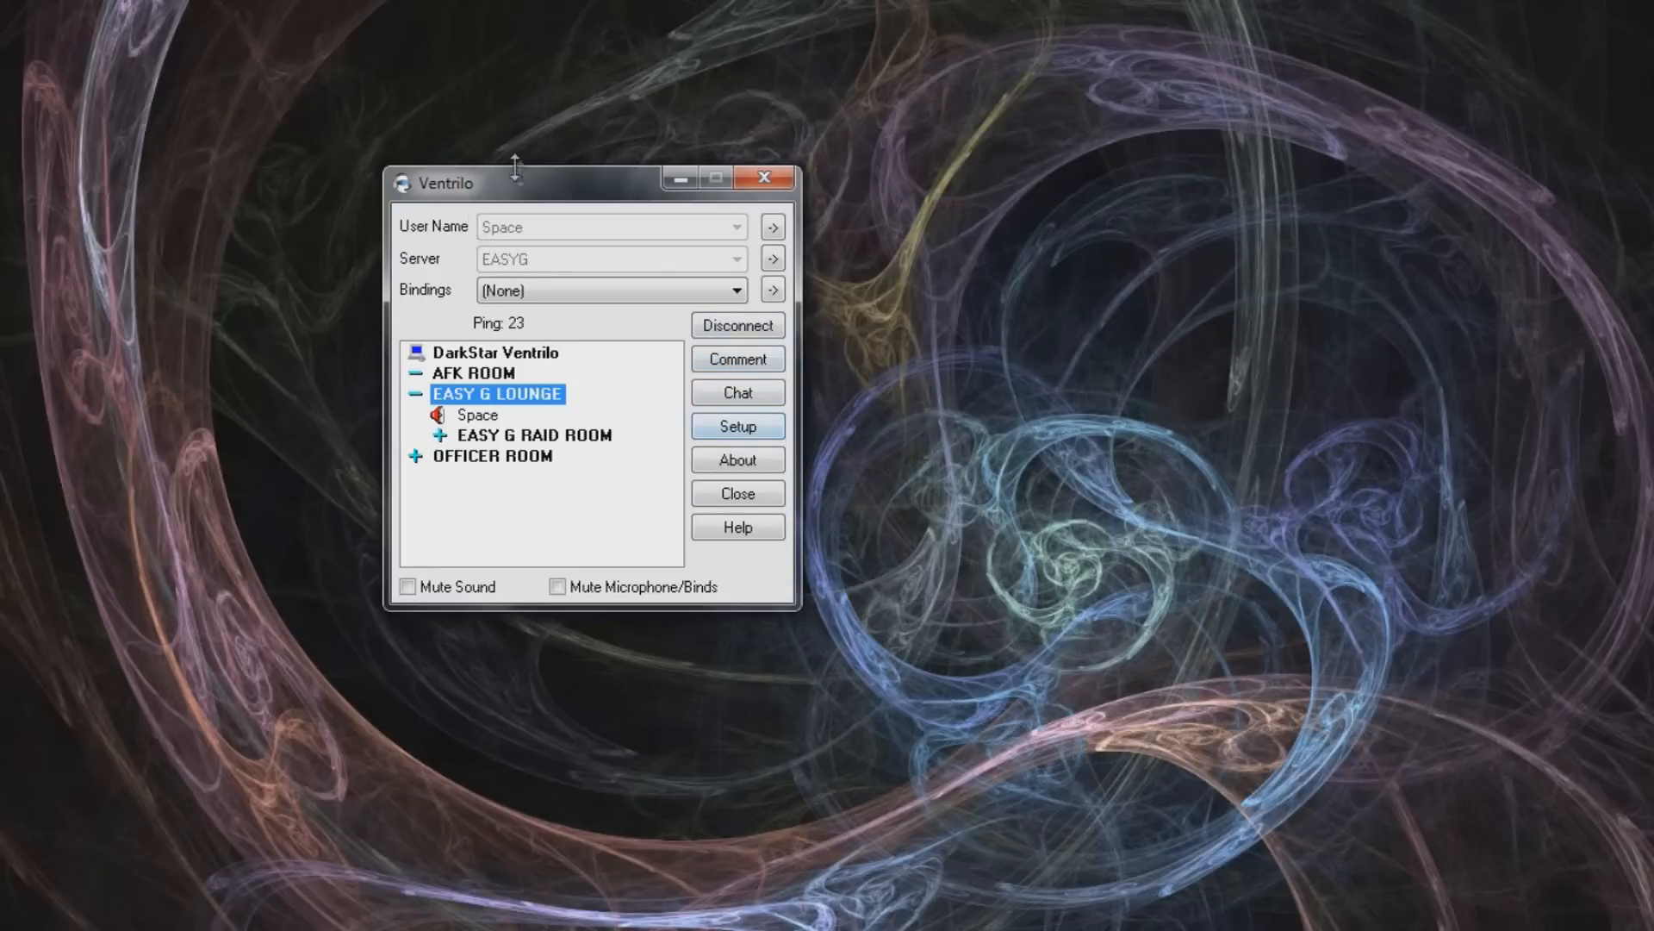
Open the server chat, enable text-to-speech for it and send the message "the".
{"action": "left_click", "coordinate": [739, 393]}
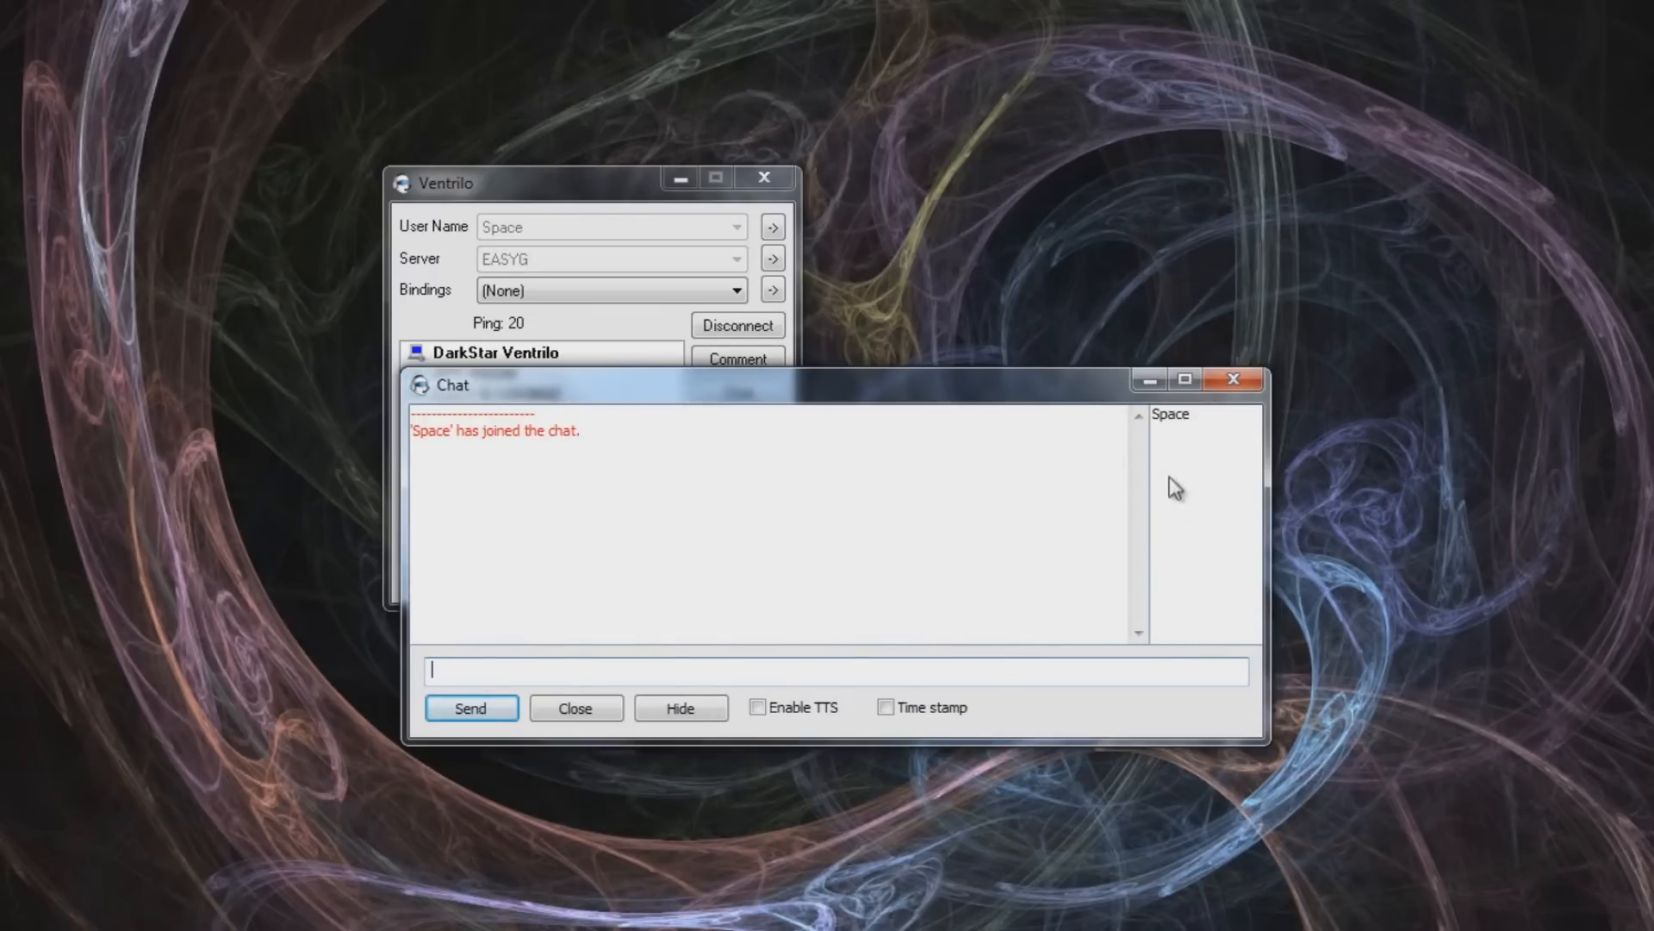
{"action": "left_click", "coordinate": [767, 707]}
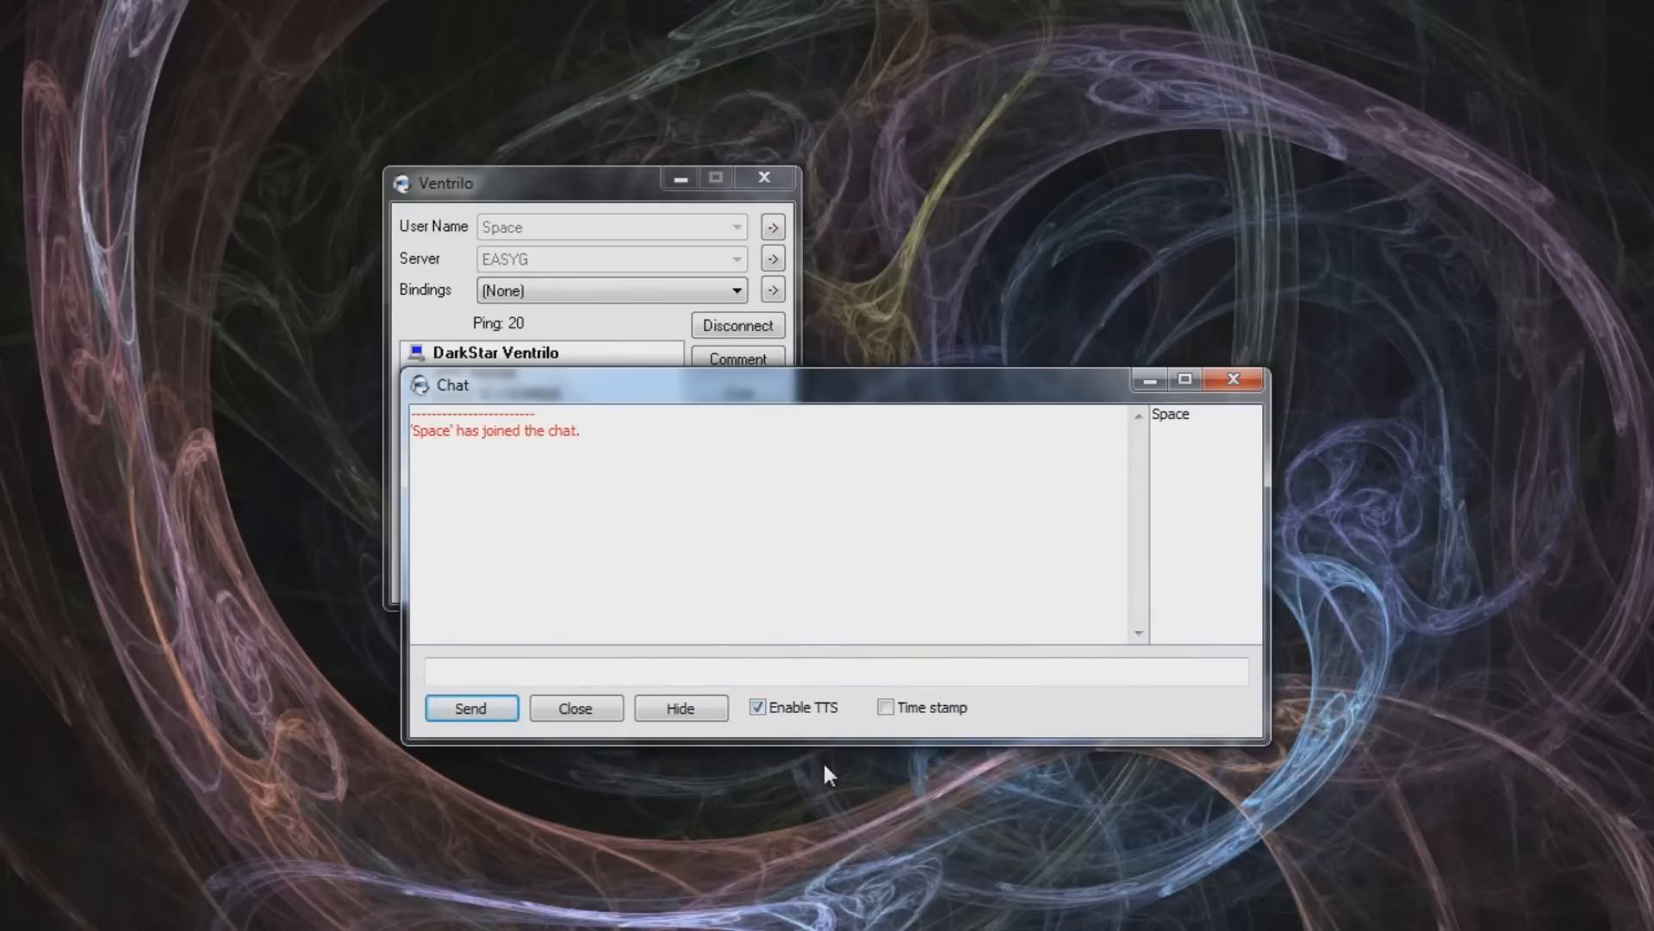
{"action": "left_click", "coordinate": [578, 674]}
{"action": "type", "text": "the"}
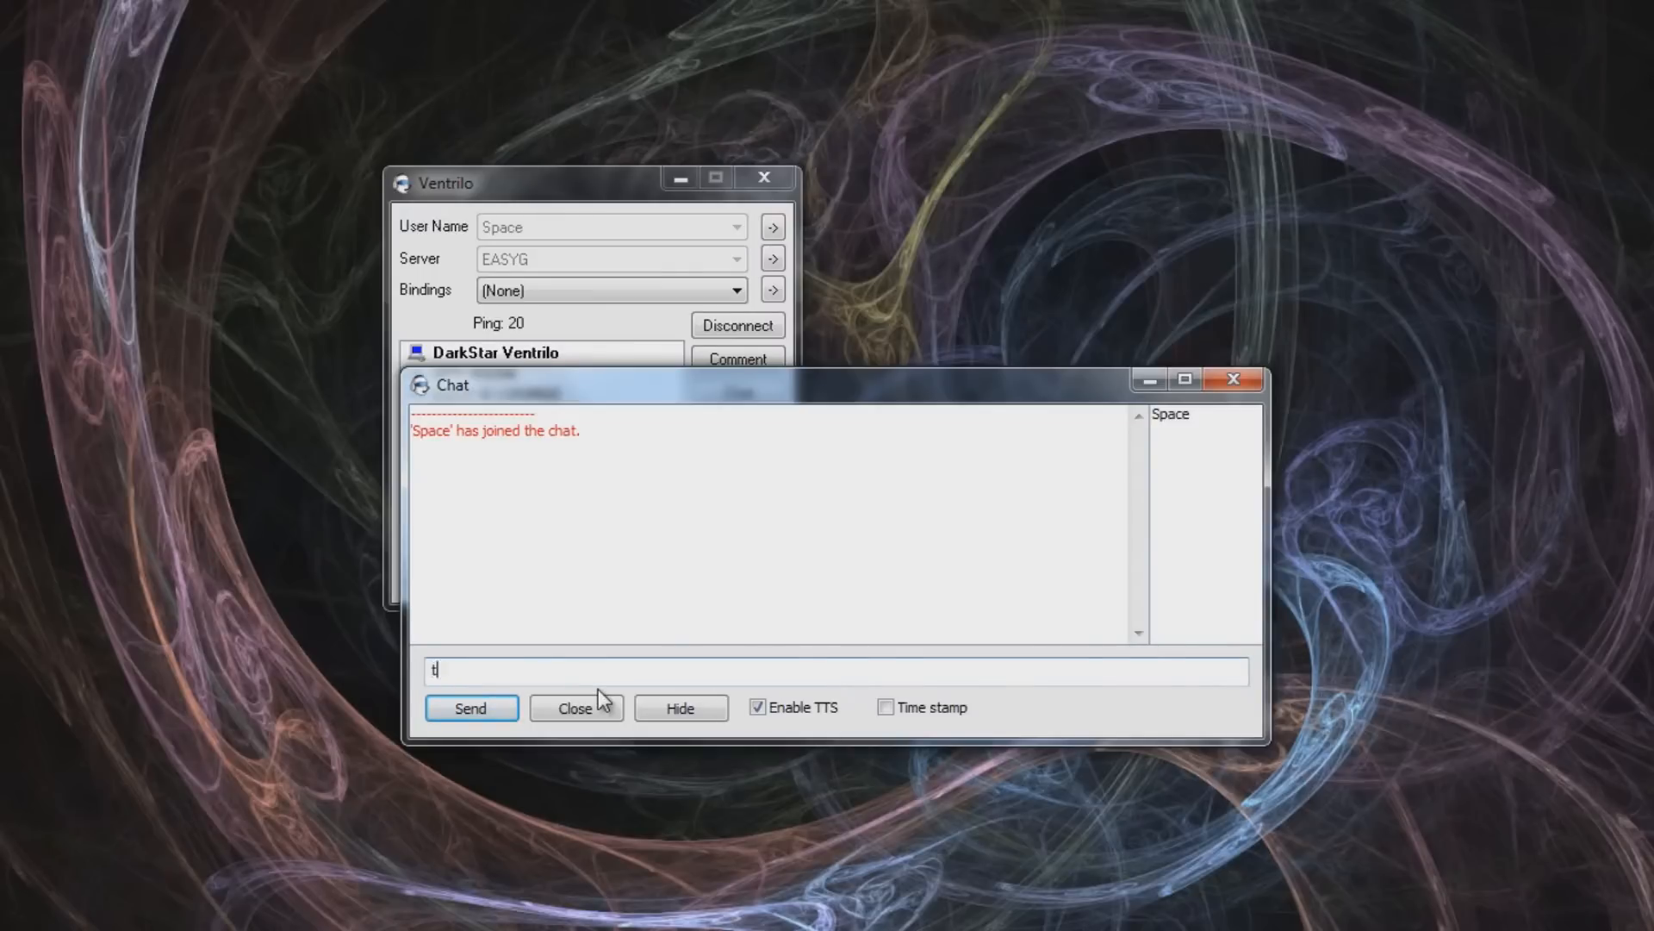
{"action": "key", "text": "Return"}
Send the chat message "this is ventrillo" and close the chat window.
{"action": "type", "text": "t"}
{"action": "key", "text": "BackSpace"}
{"action": "type", "text": "this is v"}
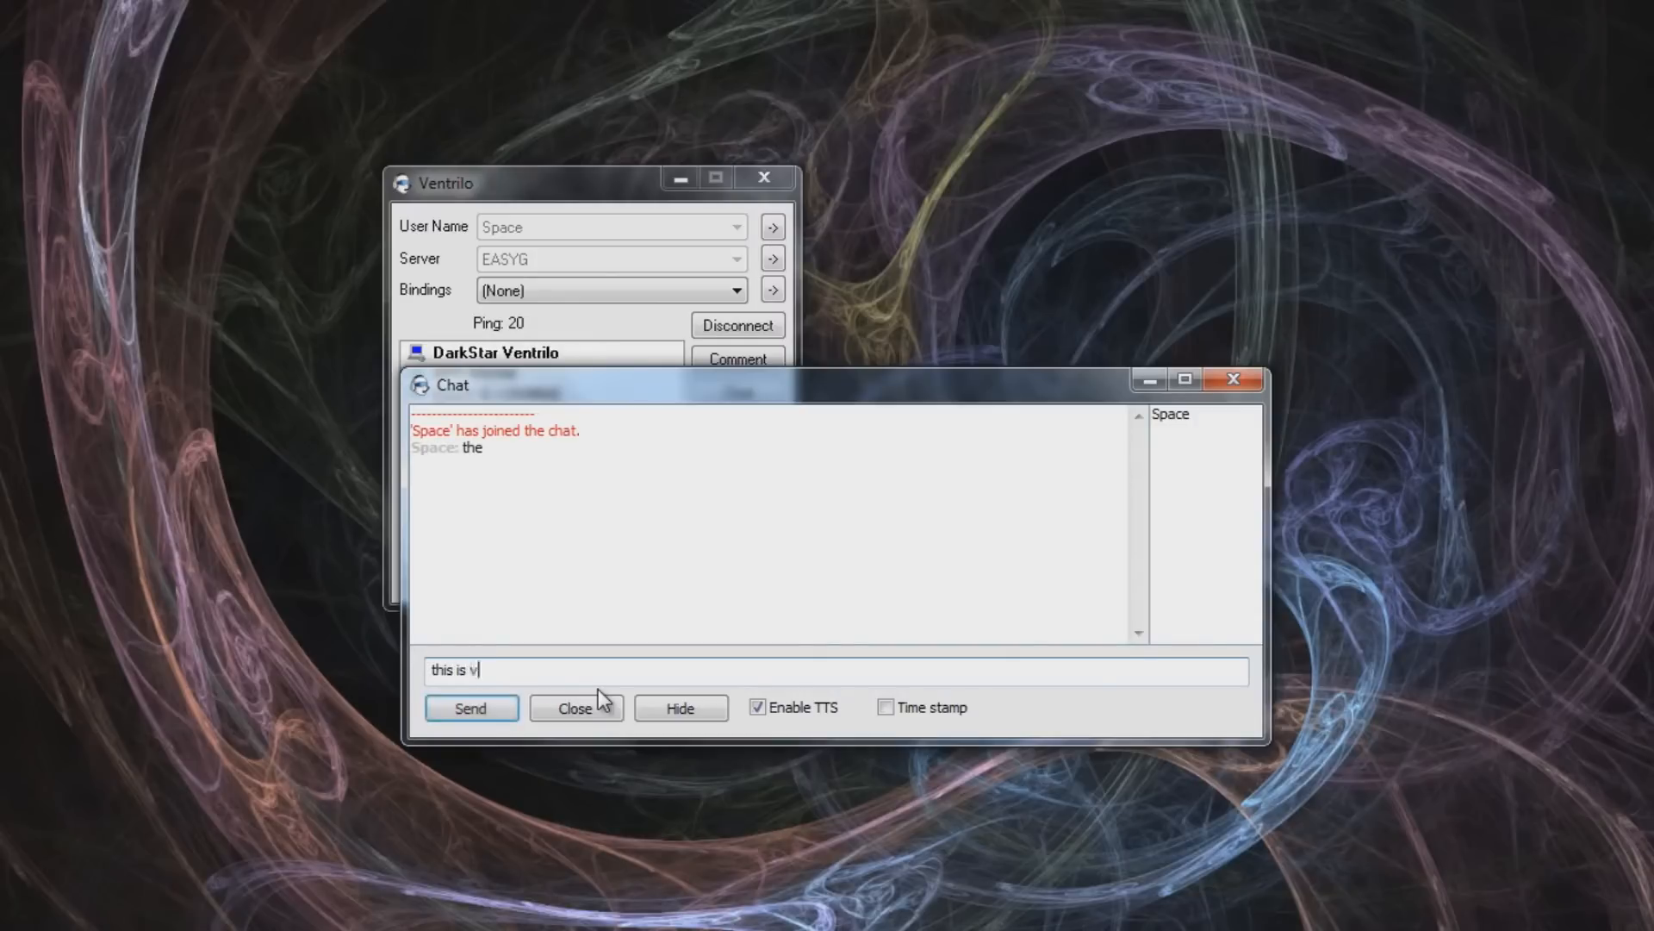
{"action": "type", "text": "entrillo"}
{"action": "key", "text": "Return"}
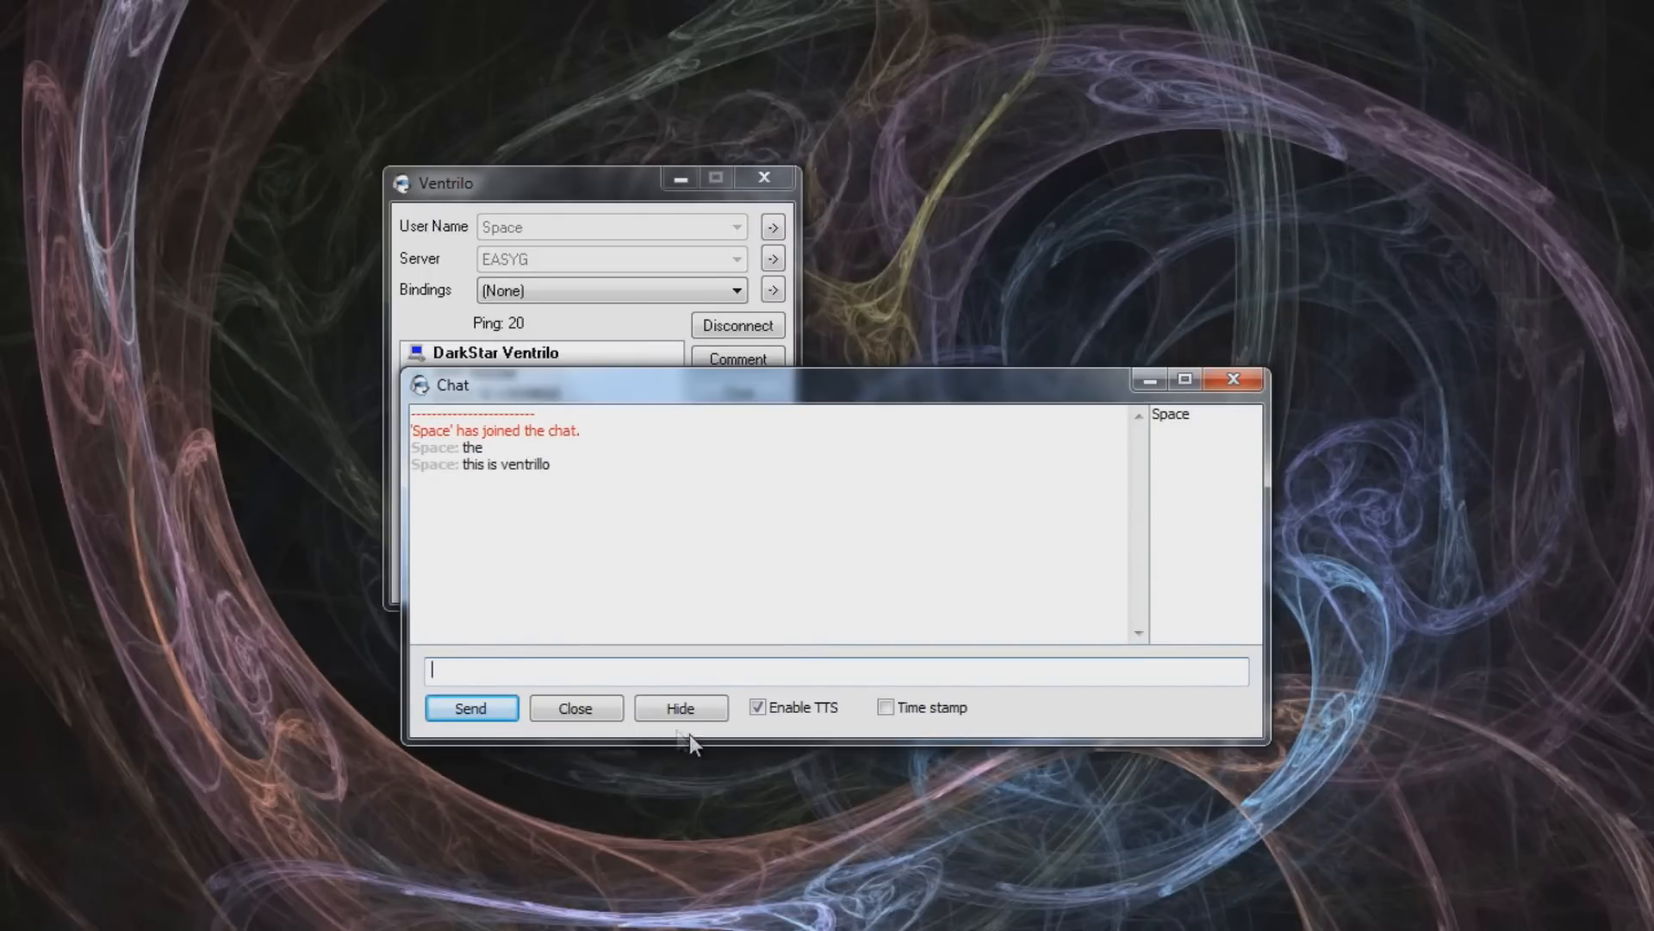
{"action": "left_click", "coordinate": [608, 718]}
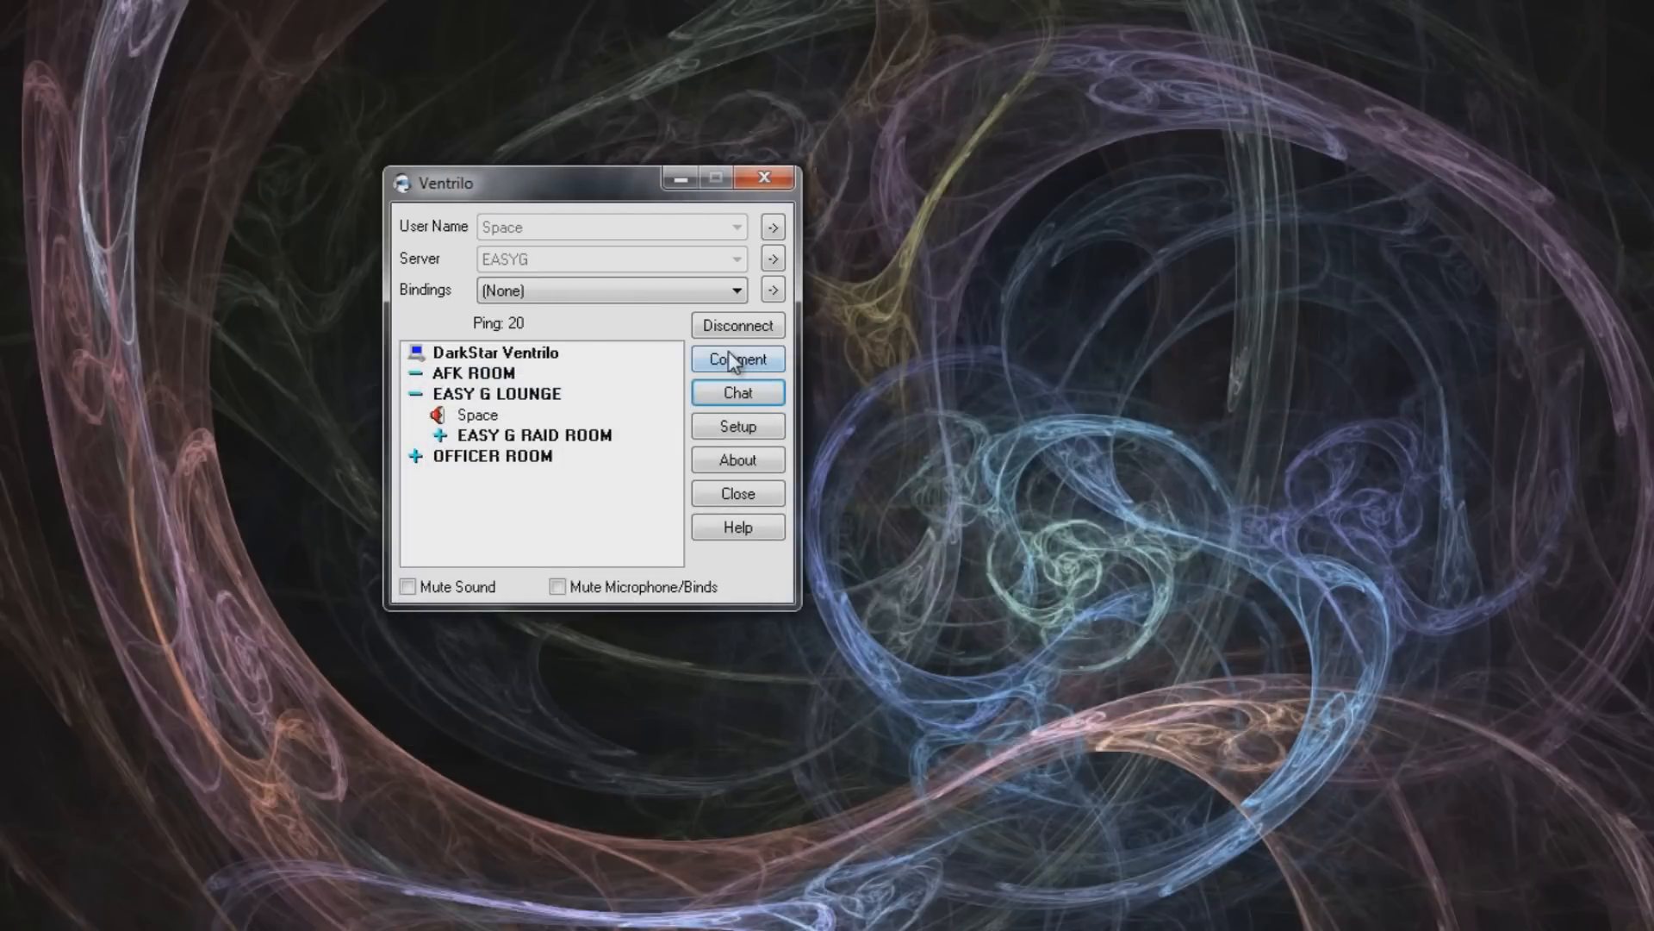